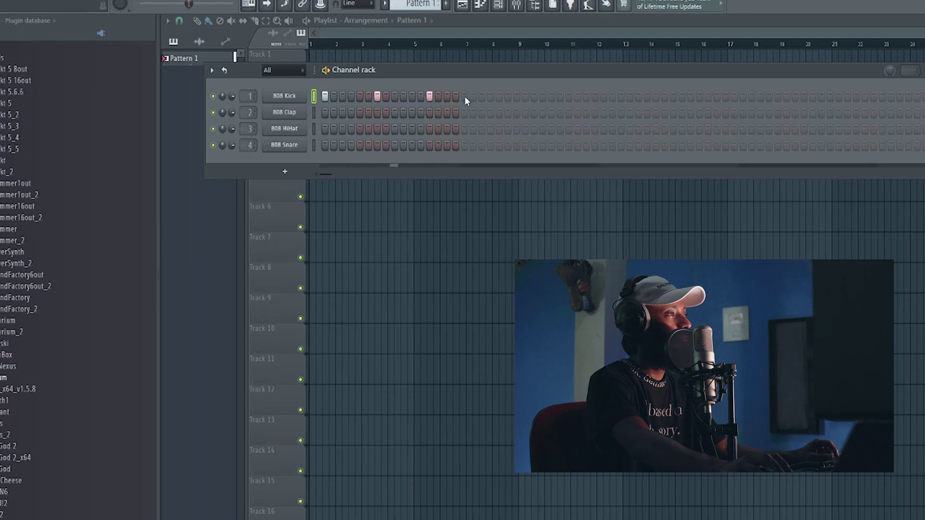
click(492, 96)
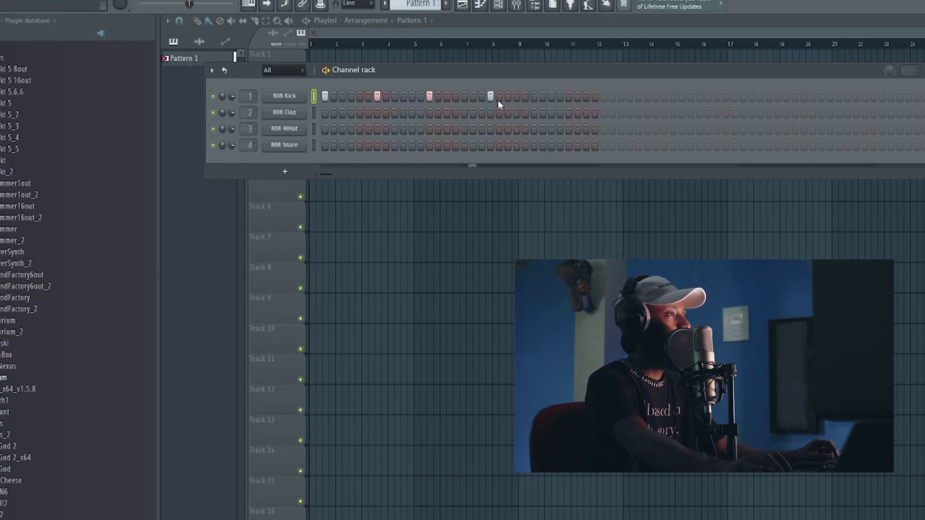
right_click(490, 96)
click(482, 96)
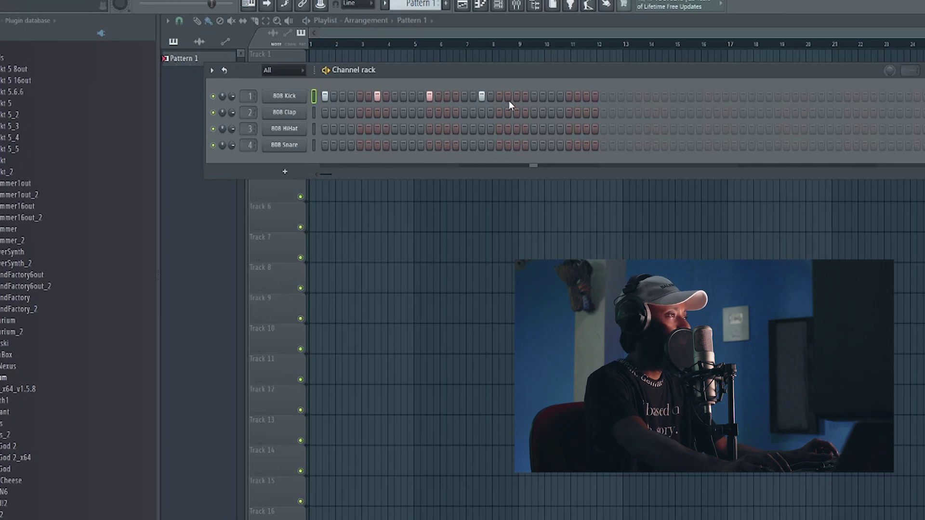
right_click(482, 96)
- Continue the 808 Kick pattern with hits on steps 21, 33, 39, 45 and 53
click(499, 97)
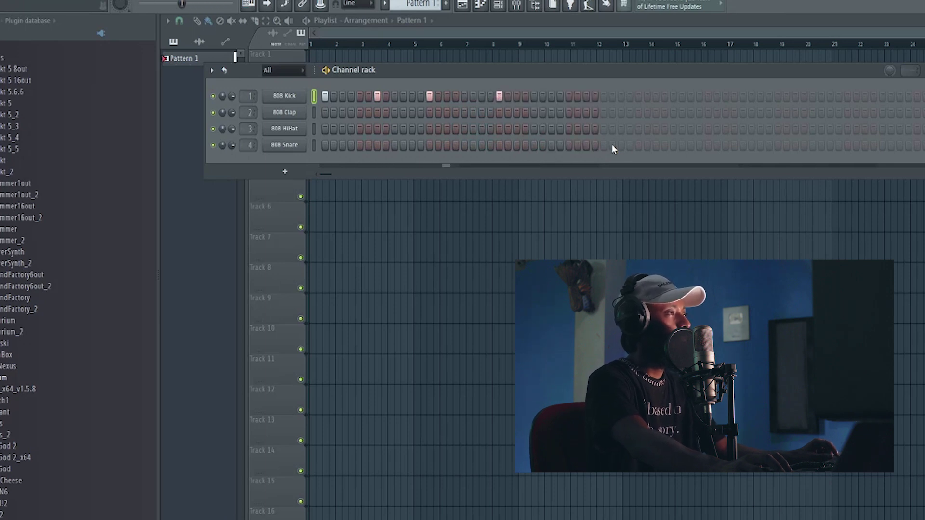
click(604, 96)
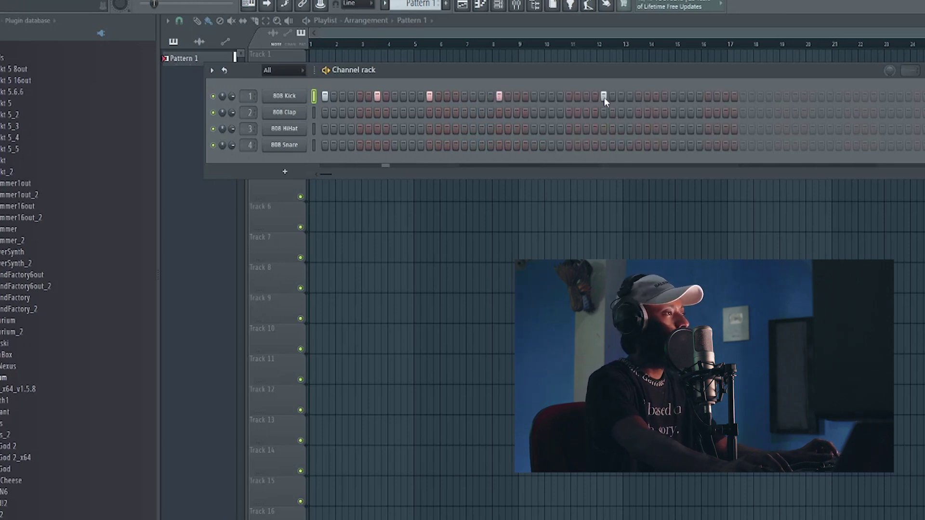
click(655, 96)
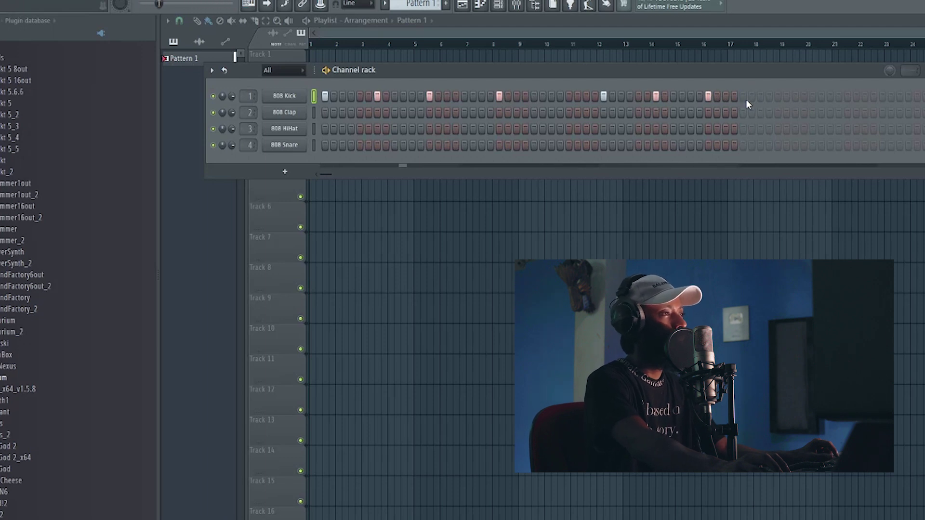
click(777, 98)
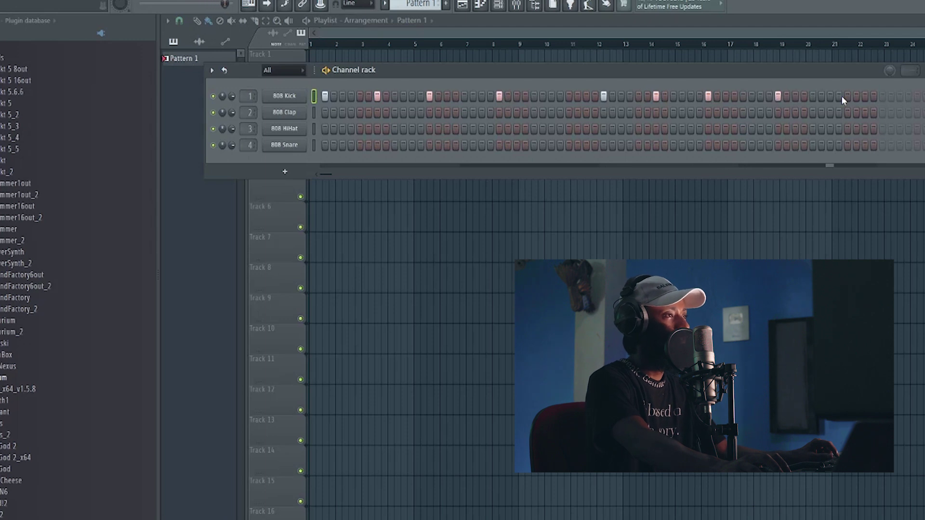
- Place two back-to-back Pattern 1 clips on Track 1 at bars 1 and 5, with the playlist snap set to Bar
click(404, 36)
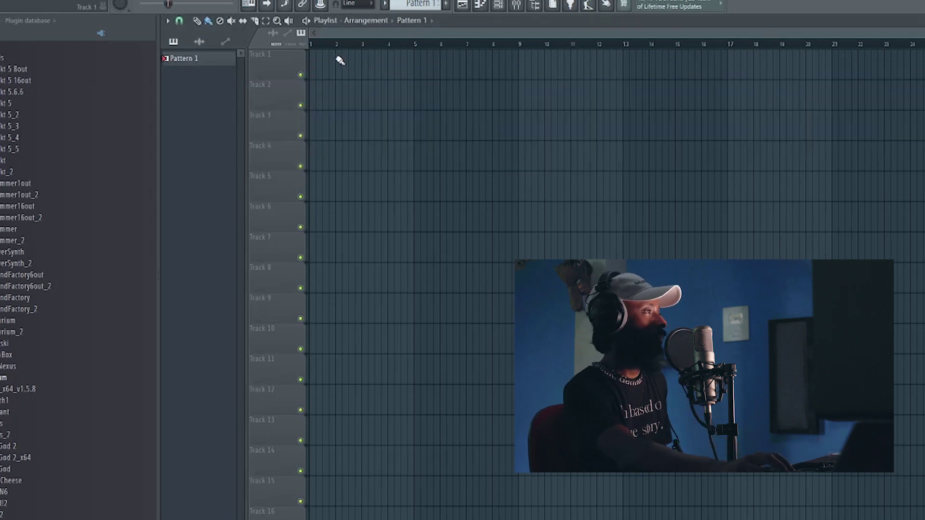
drag(338, 58, 288, 65)
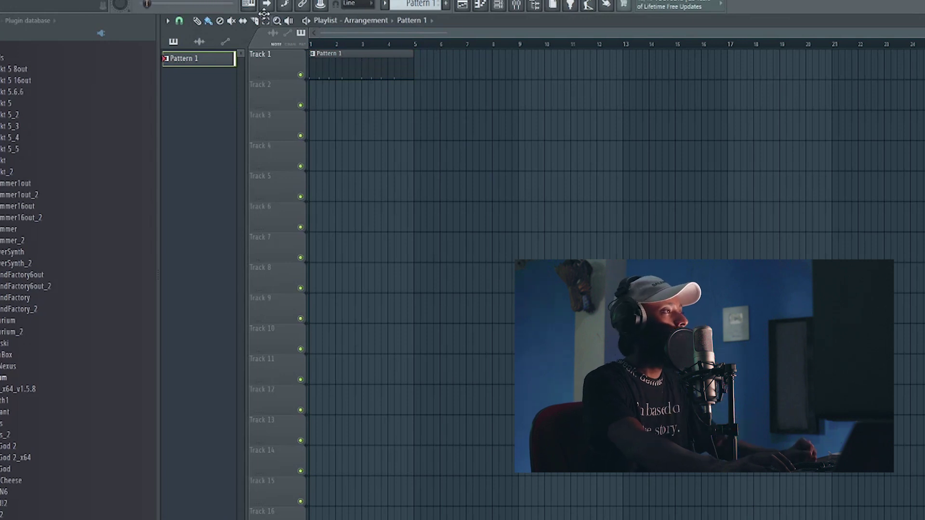
click(179, 21)
click(188, 186)
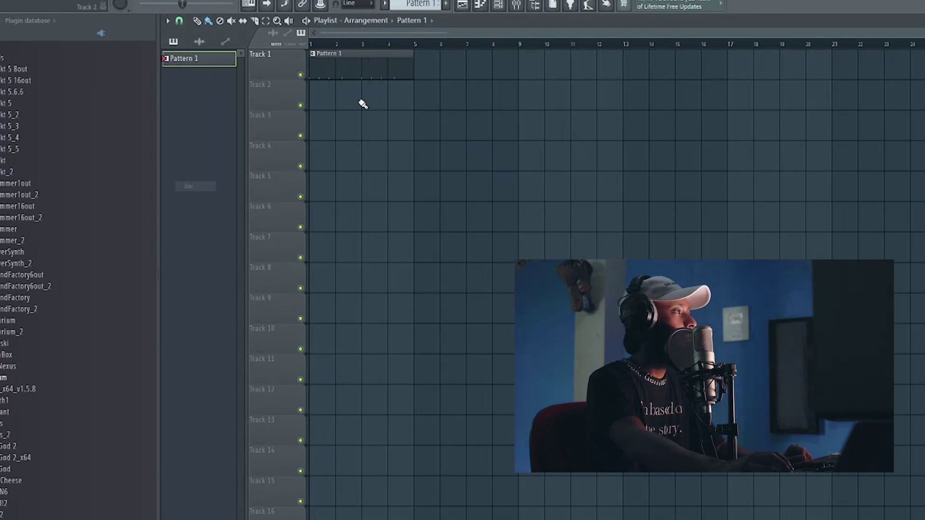
click(424, 67)
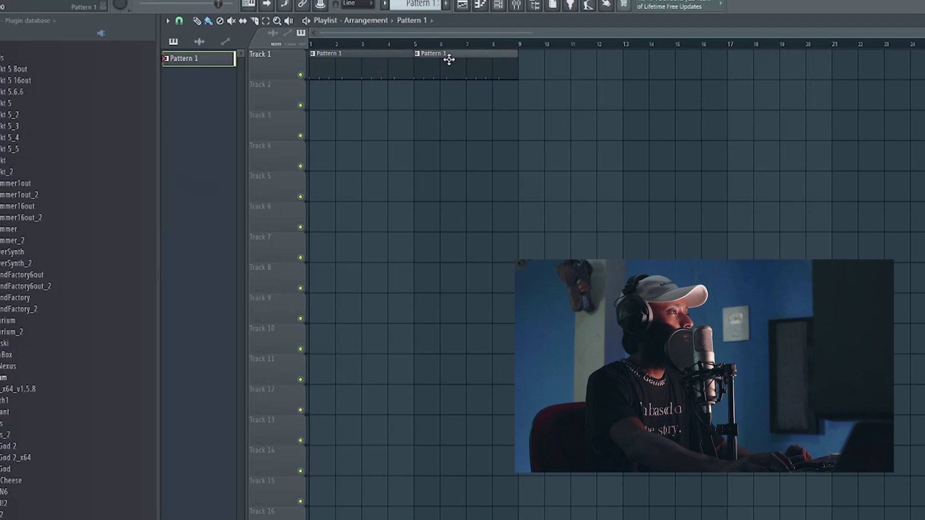
- Add 808 Snare hits on steps 9, 25, 41 and 57 of Pattern 1
click(505, 10)
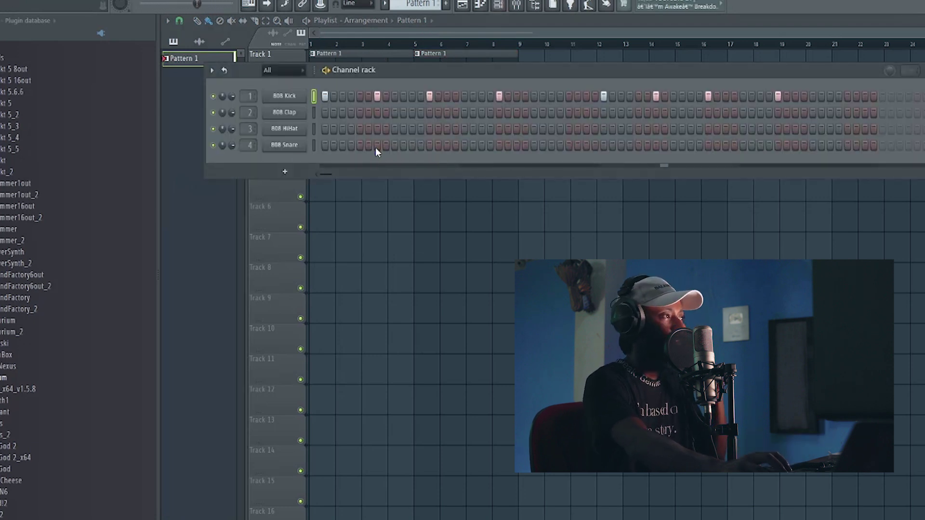
click(394, 145)
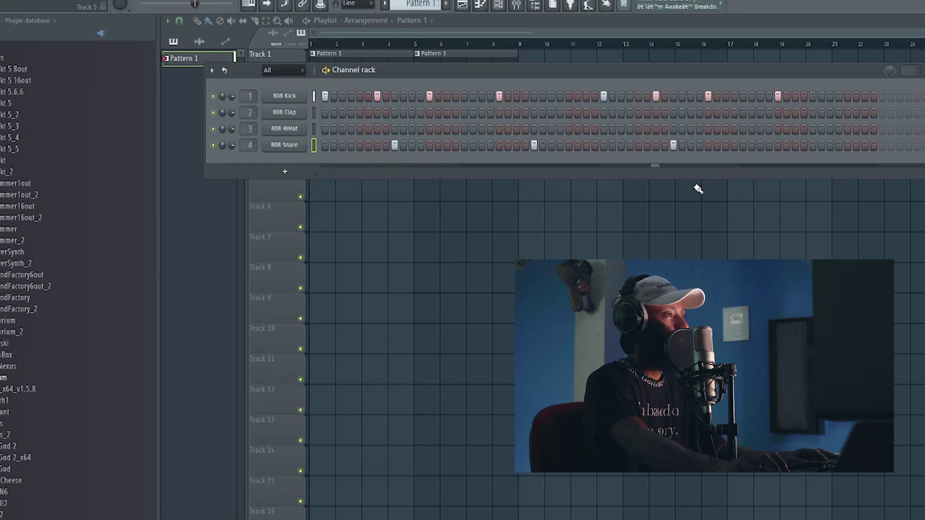
click(812, 145)
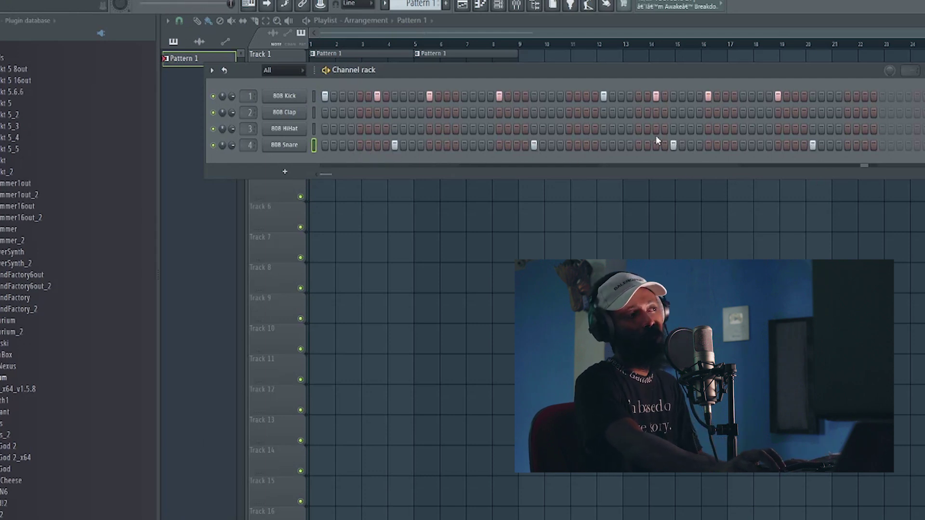
- Find a kick in the sample library's drum kit and replace the 808 Kick with Kick [Rack1]
click(3, 38)
click(0, 37)
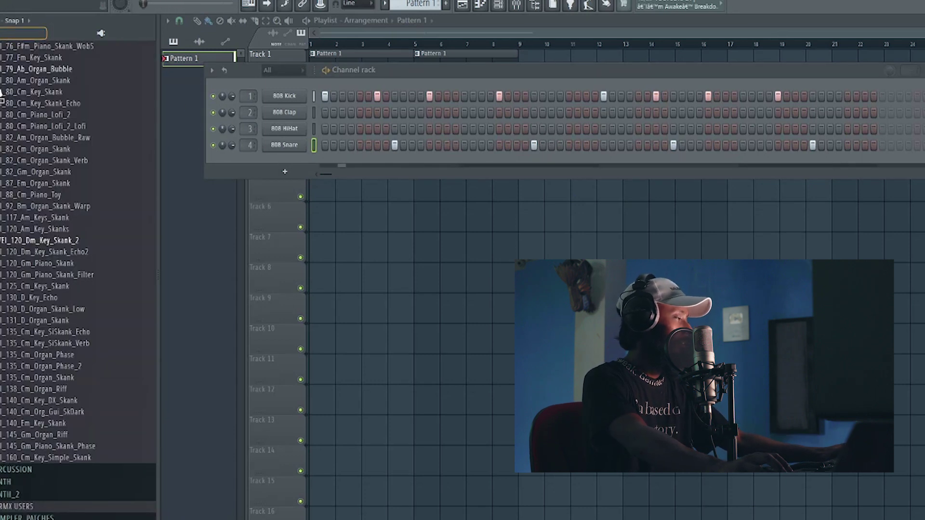
scroll(6, 183, down, 15)
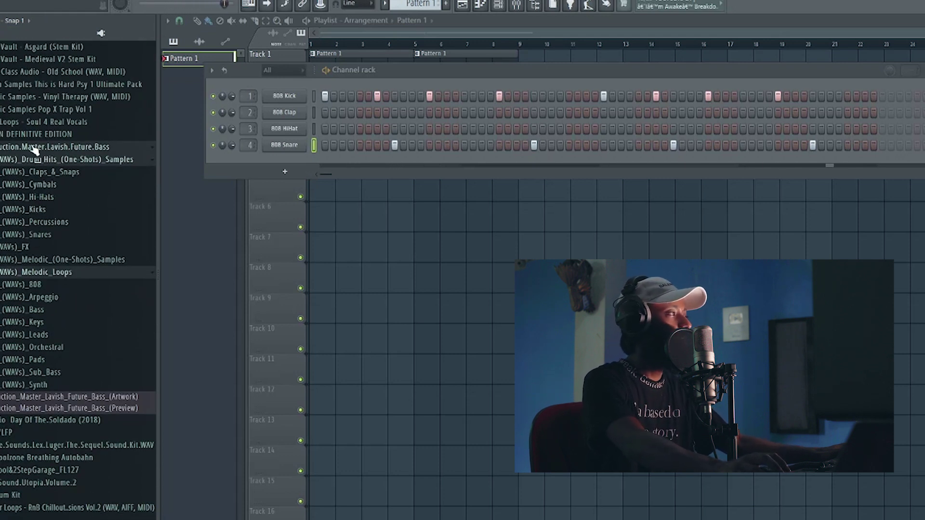
scroll(40, 155, up, 10)
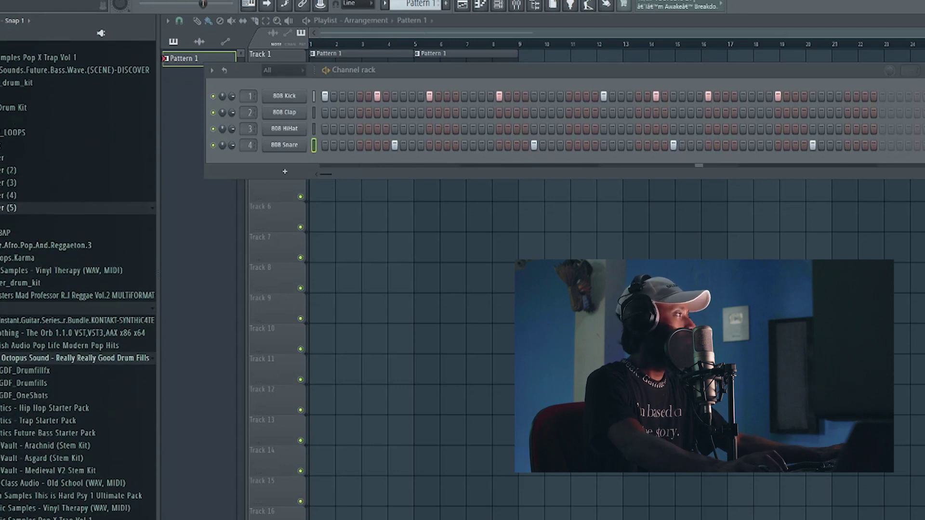
click(1, 123)
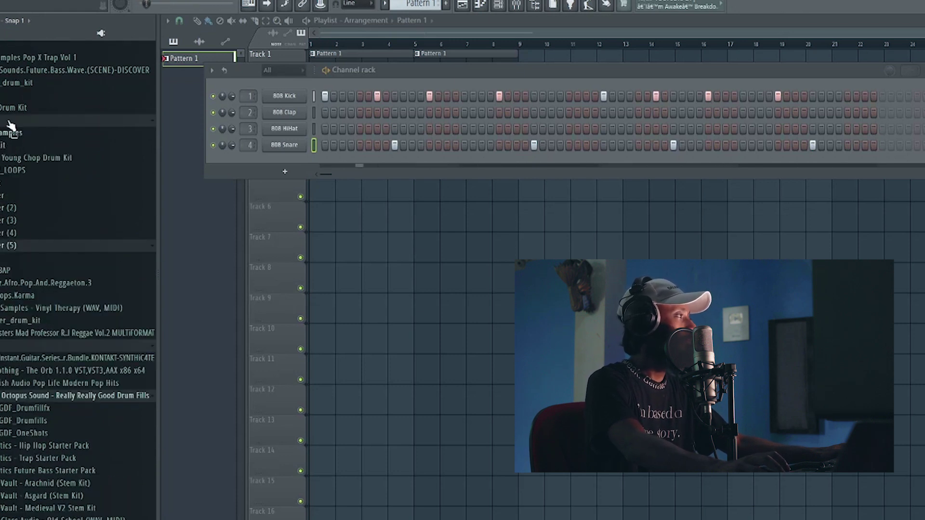
scroll(10, 168, up, 20)
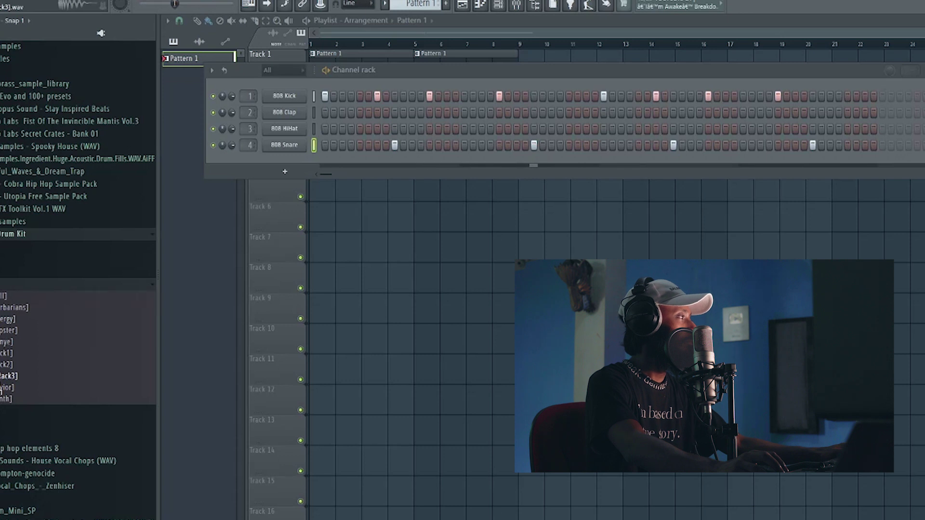
drag(264, 134, 284, 96)
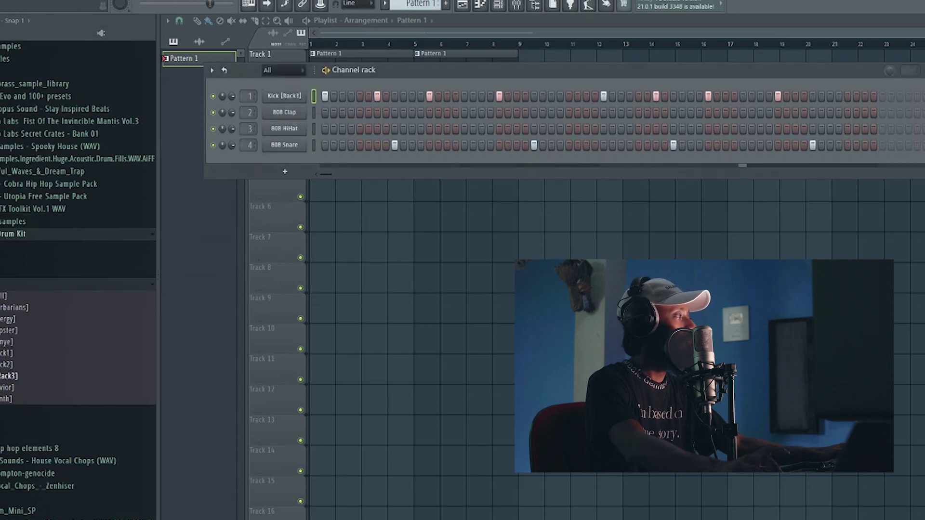
- Replace the 808 Snare sound with the Snare 004 sample from the drum kit
click(2, 288)
click(1, 321)
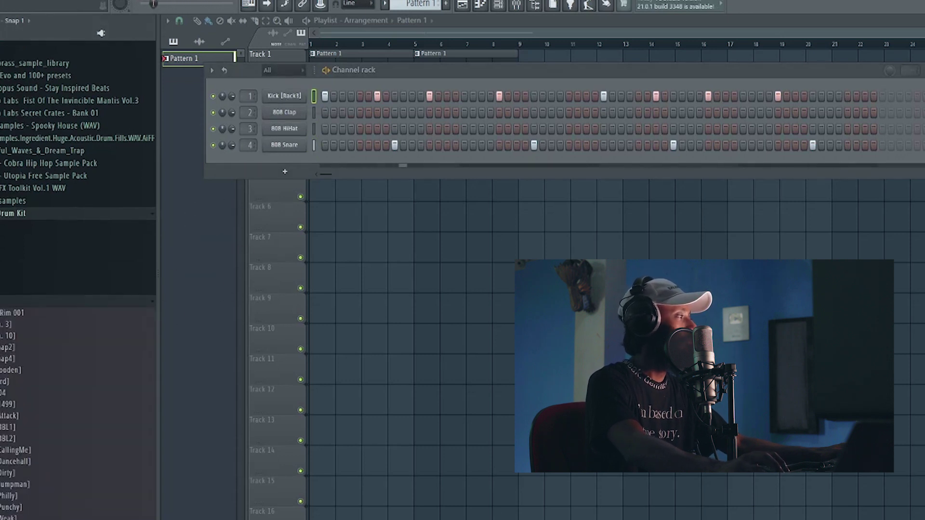
drag(272, 169, 288, 150)
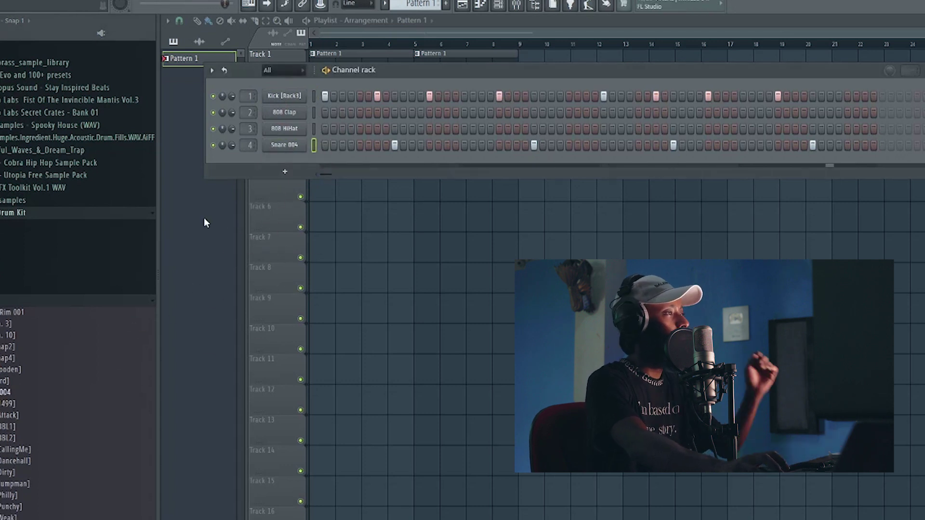
- Replace the 808 HiHat with the Hi Hat 001 sample and fill its channel every 2 steps
click(11, 255)
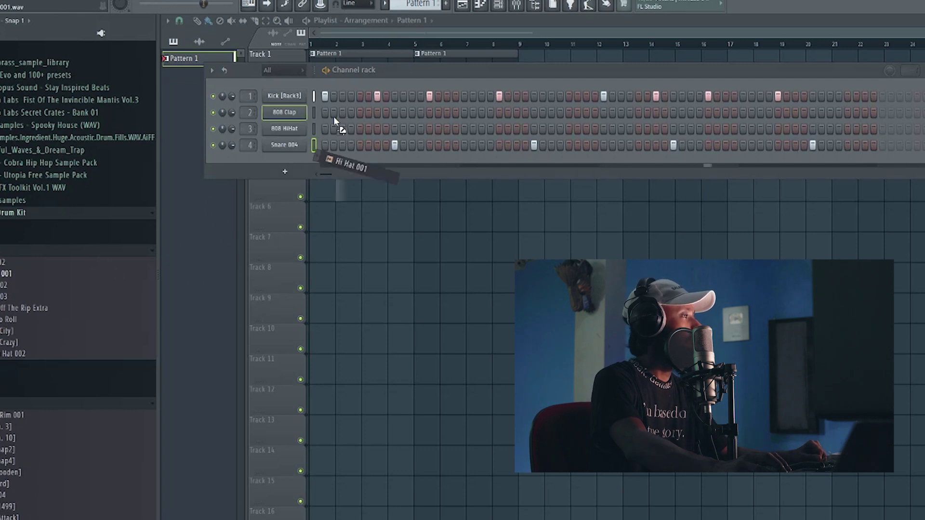
drag(333, 117, 284, 128)
right_click(285, 128)
click(446, 165)
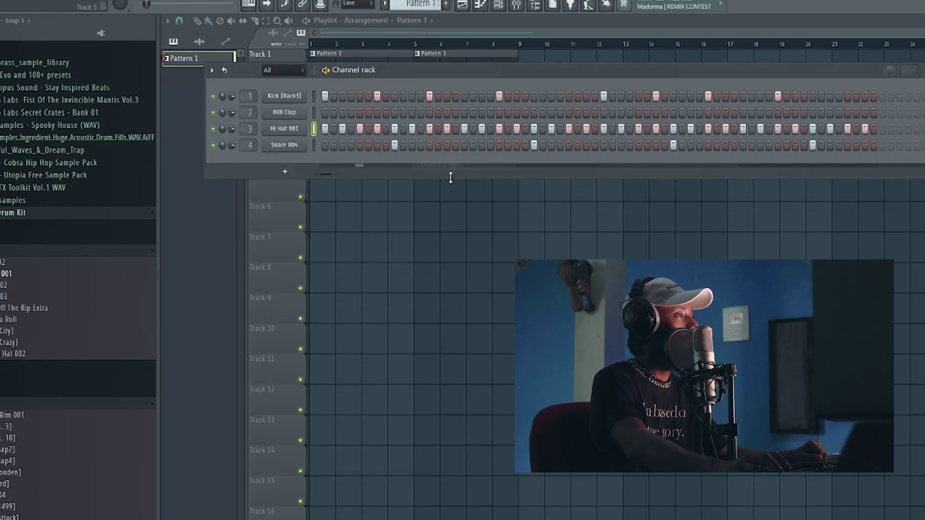
- Open Hi Hat 001 in the piano roll and apply a slight volume and release randomization to its notes with the Randomizer
right_click(292, 132)
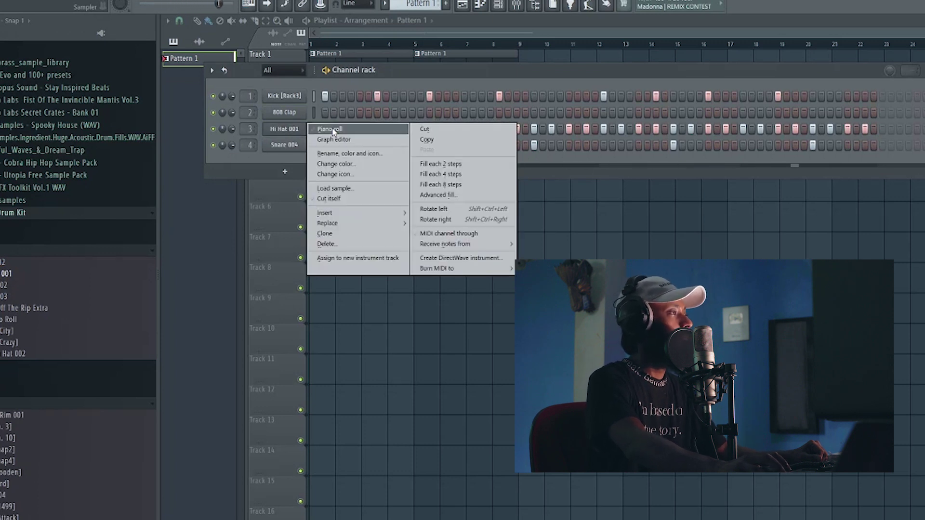
click(330, 128)
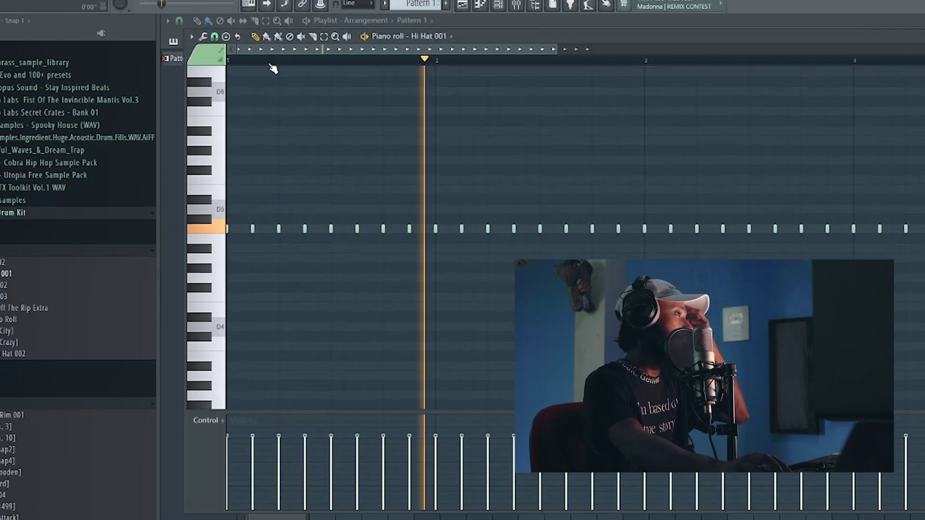
scroll(271, 64, down, 3)
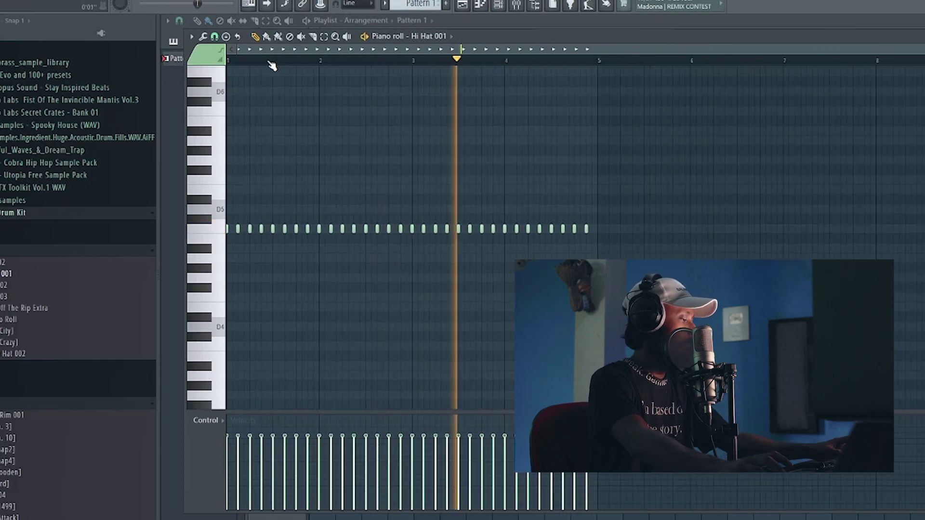
key(alt+r)
drag(673, 268, 673, 279)
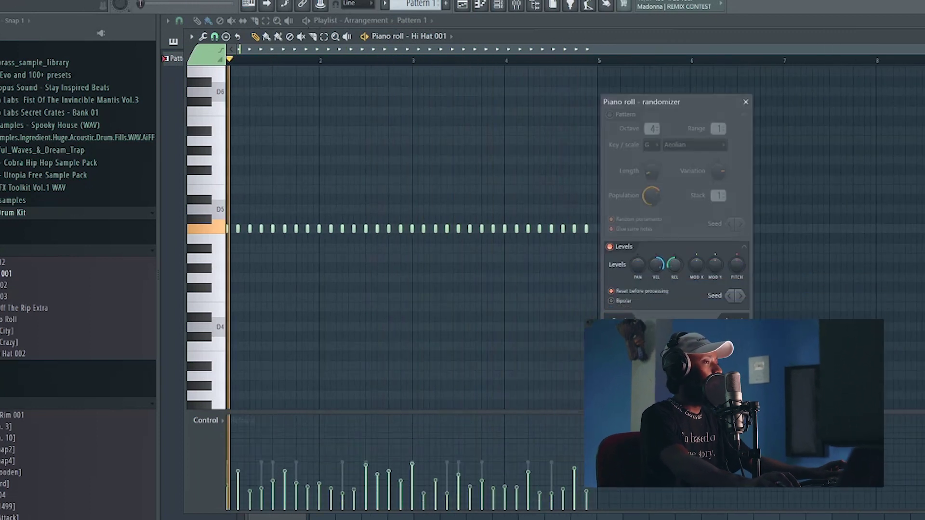
drag(659, 266, 658, 308)
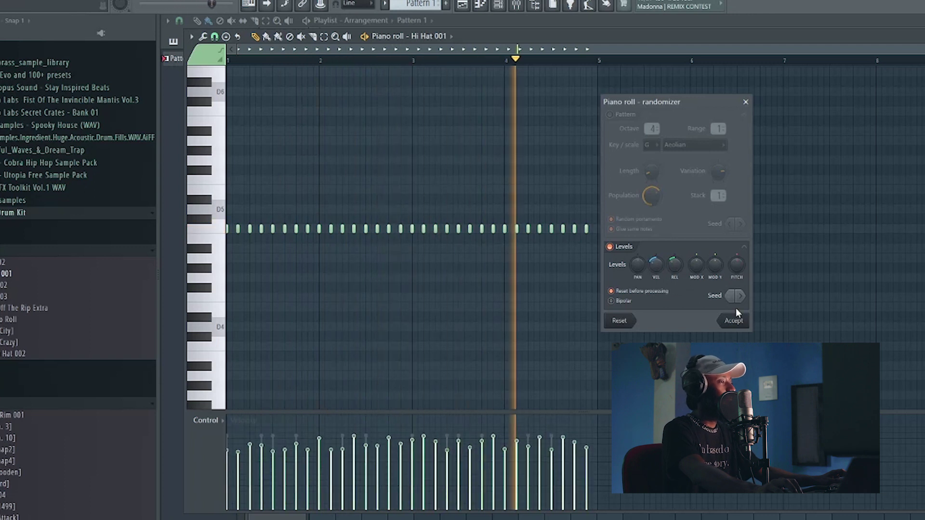
- Add a small amount of pitch randomization to the hi-hat notes and accept the Randomizer settings
click(677, 266)
click(735, 269)
drag(735, 270, 734, 263)
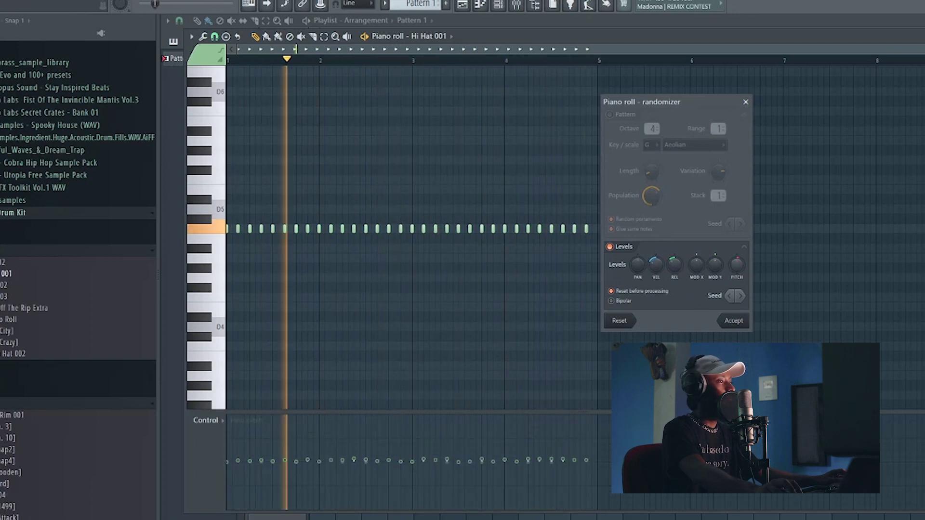
click(734, 322)
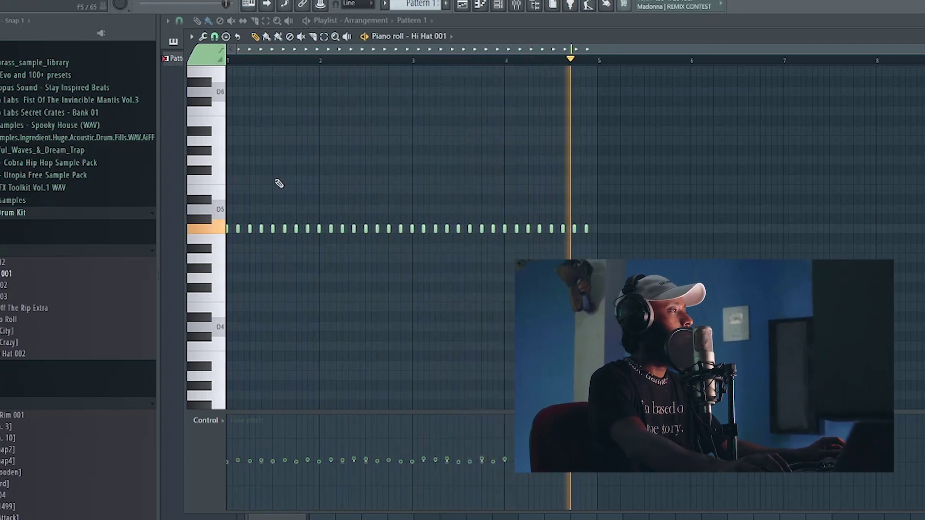
- Add extra hi-hat notes at C5 on the 14th step of bar 2 and at A4 on the second step of bar 4
scroll(273, 50, up, 3)
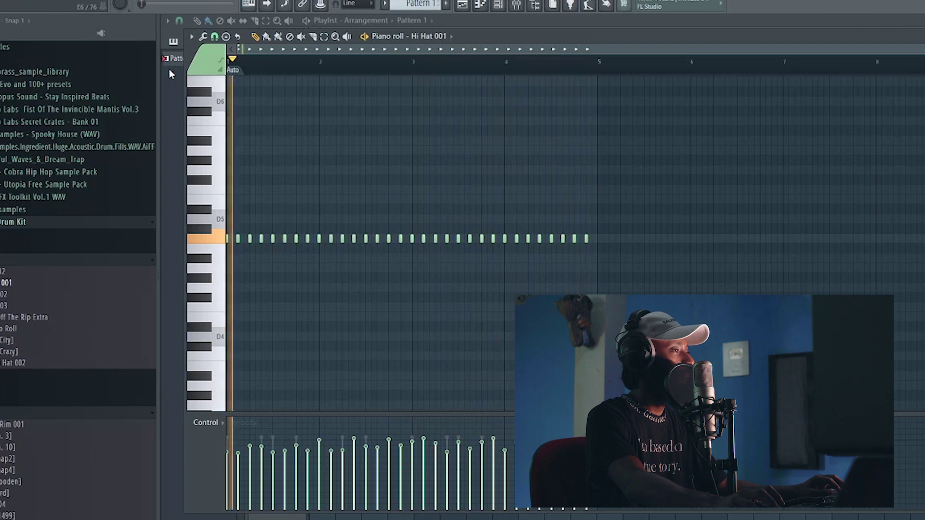
scroll(260, 50, up, 5)
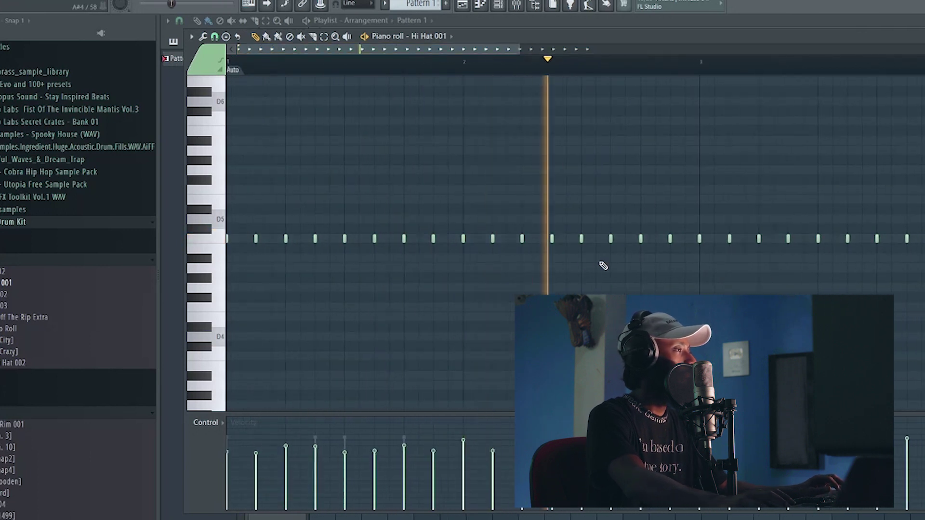
click(656, 241)
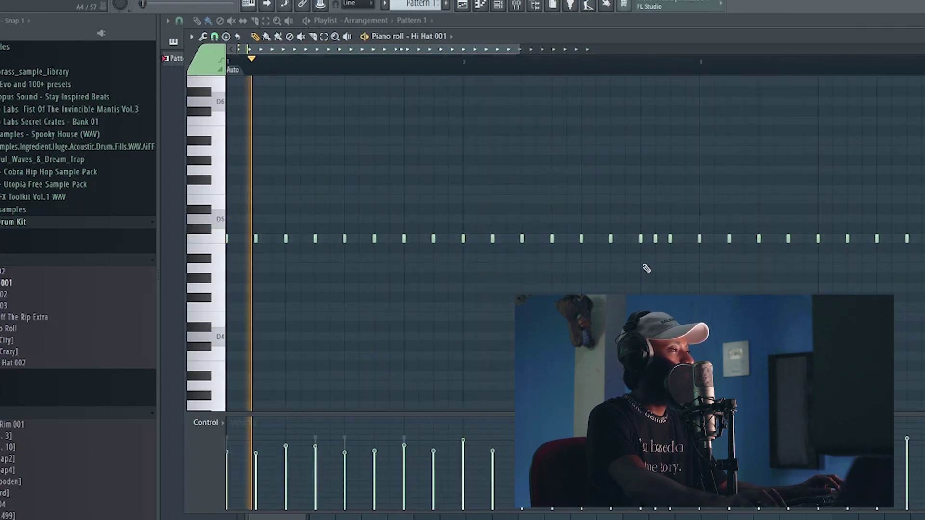
scroll(596, 59, down, 3)
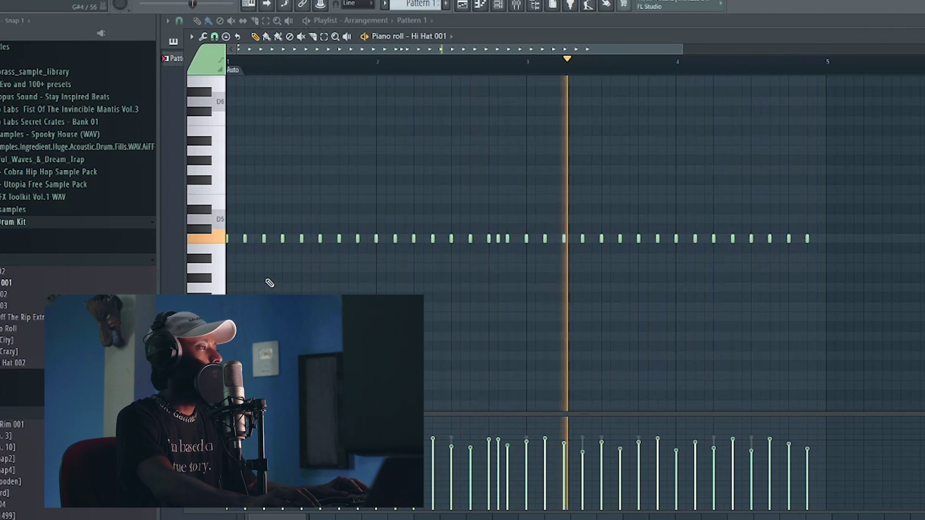
click(685, 268)
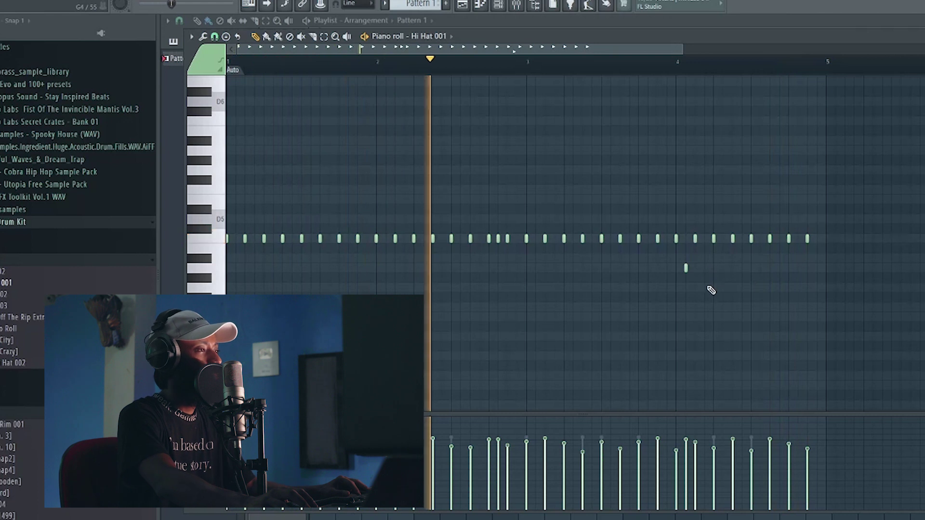
- Place the bar 4 hi-hat note A4 on the third step instead of the second, after trying G4 on the fourth step
click(704, 288)
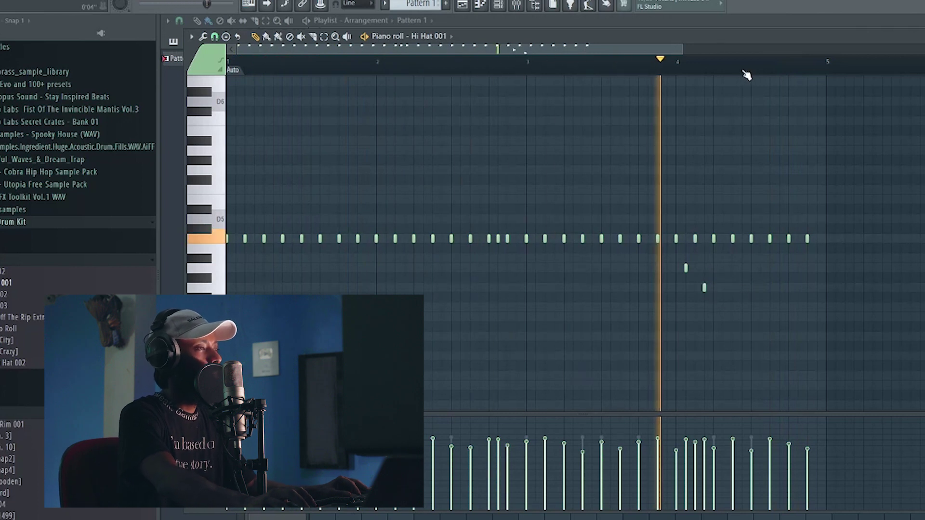
scroll(746, 68, up, 2)
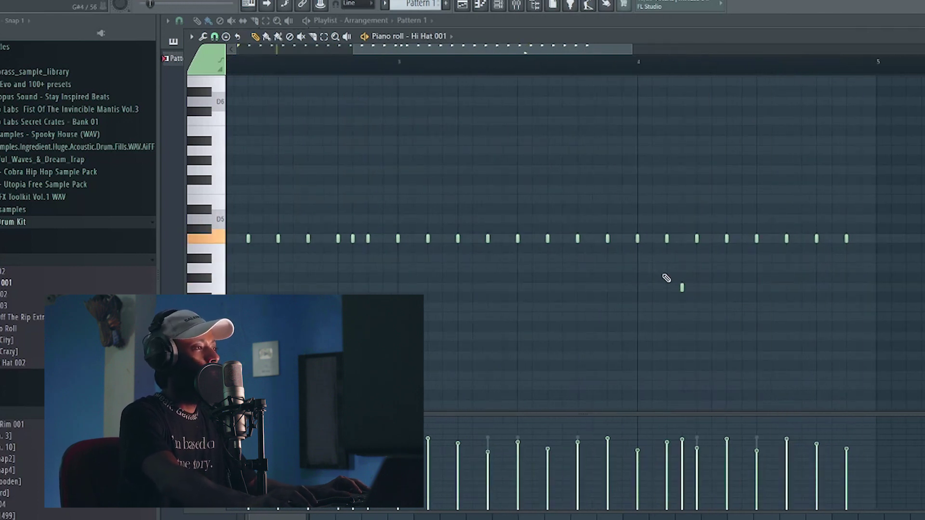
click(667, 269)
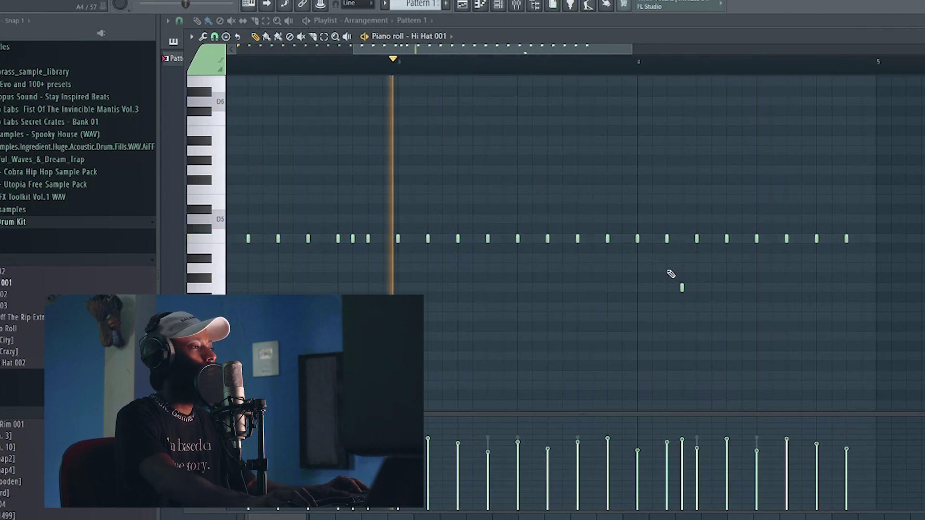
right_click(682, 288)
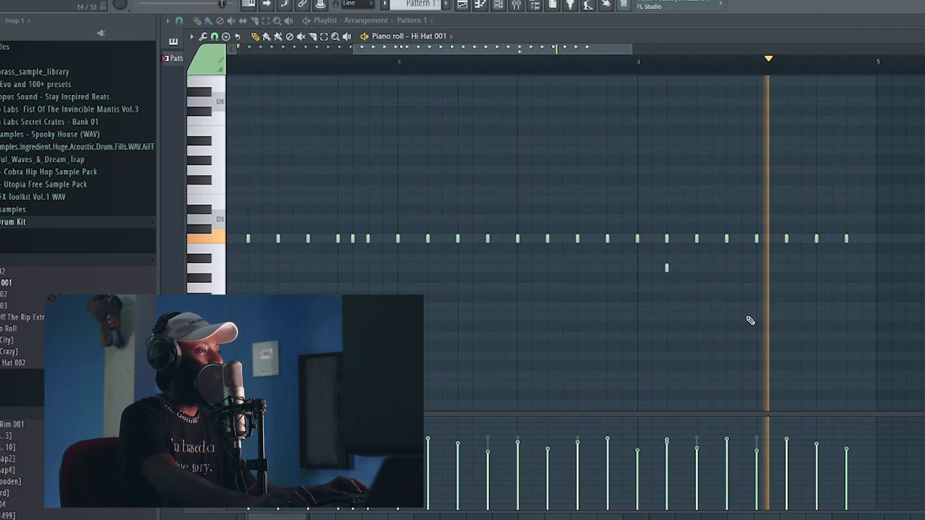
- Add descending hi-hat notes in bar 4: G4 on the fifth step, F4 on the ninth and D4 on the 13th
click(487, 61)
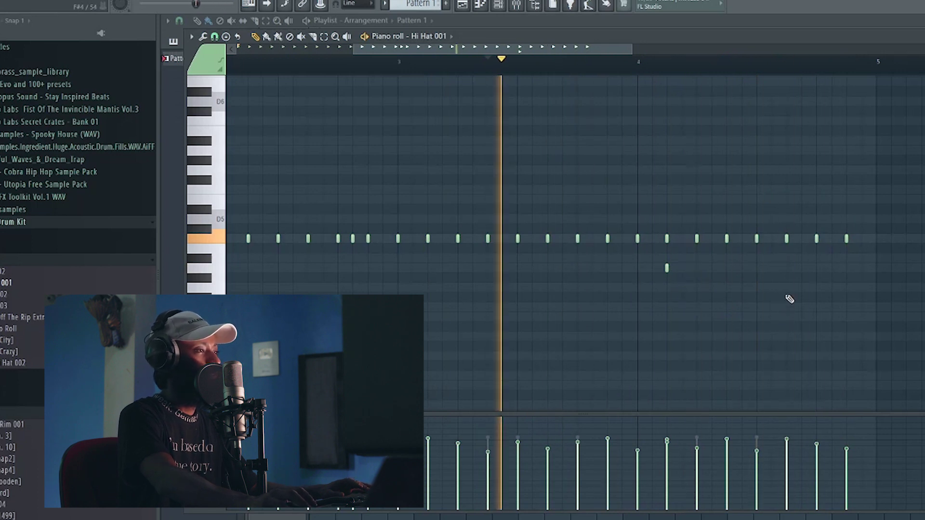
click(771, 287)
drag(772, 287, 787, 288)
key(space)
key(space)
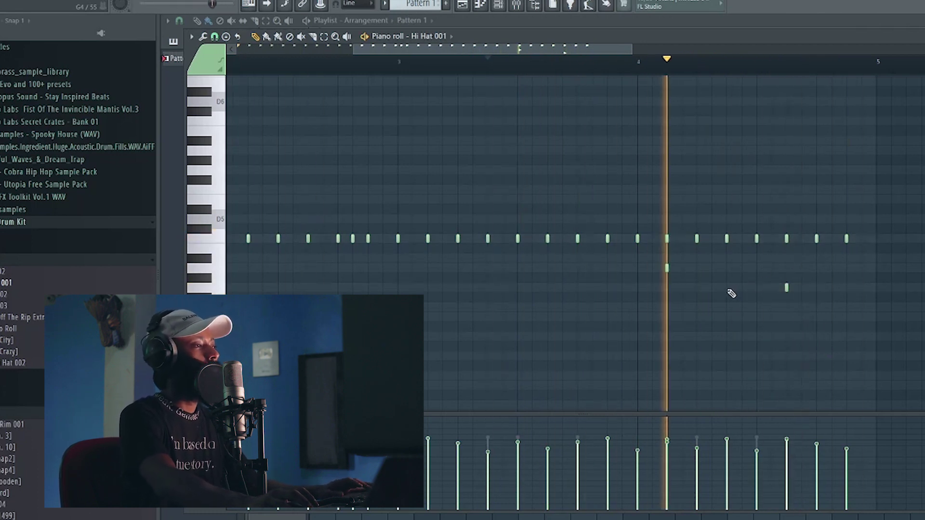
click(697, 287)
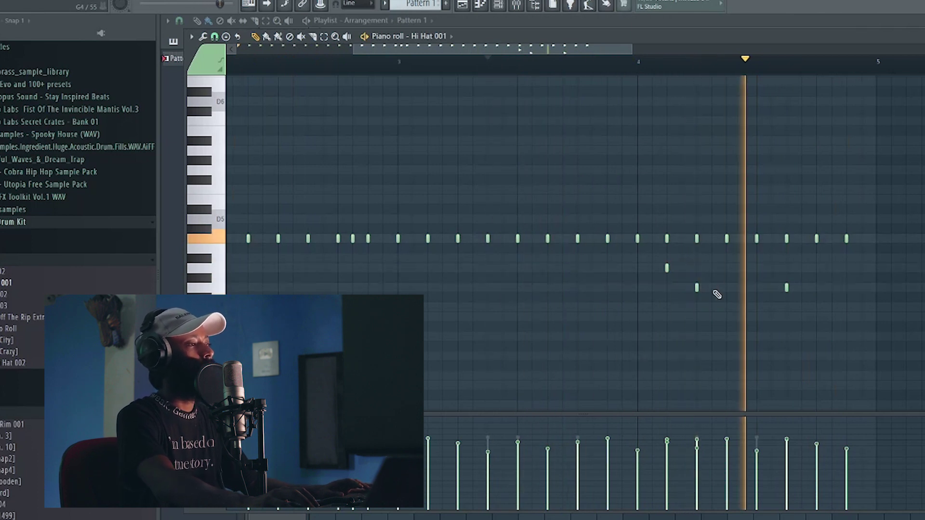
click(755, 306)
right_click(786, 289)
click(818, 337)
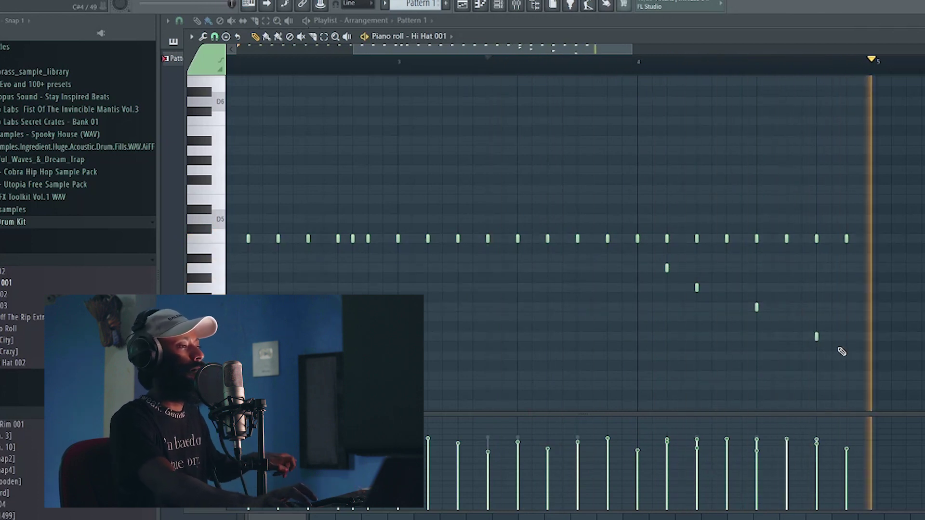
- Add an F4 hi-hat note on the 11th step of bar 4 and lower its velocity to about 34%
click(756, 307)
click(786, 307)
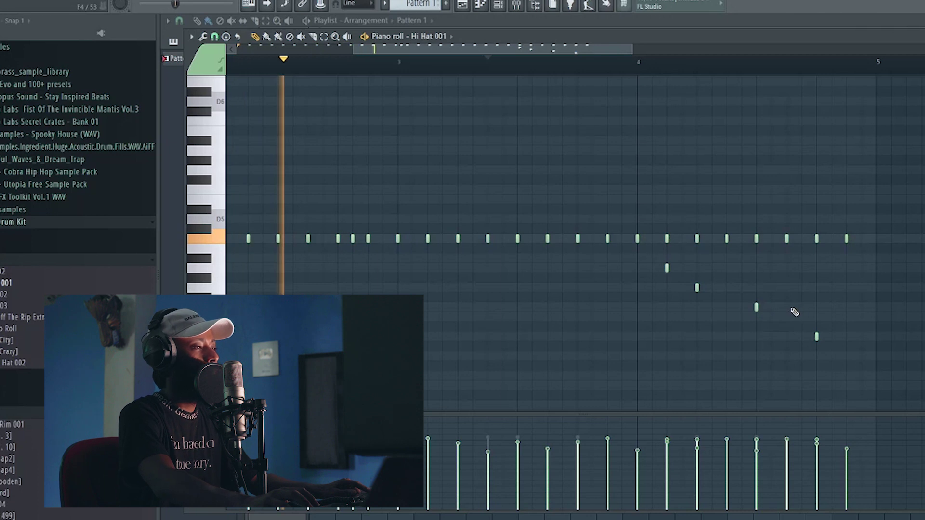
drag(820, 307, 781, 312)
drag(787, 454, 786, 472)
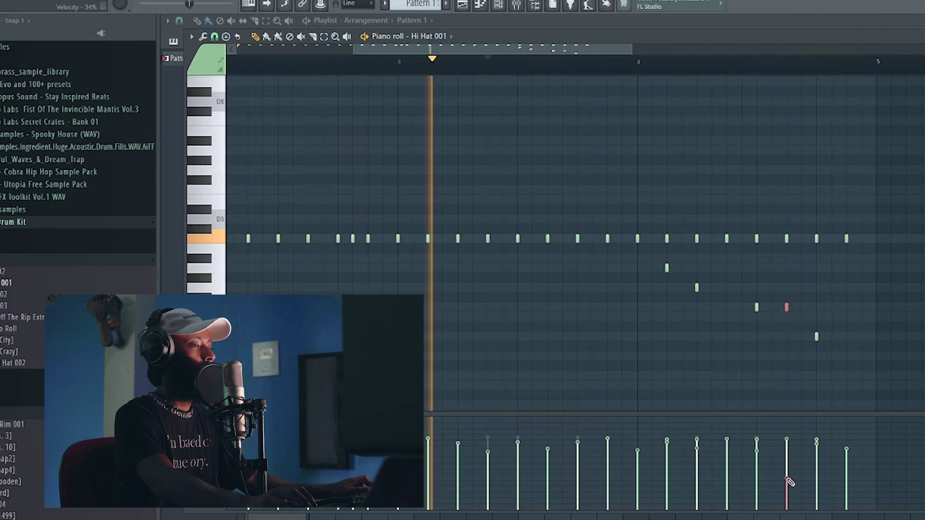
- Dismiss the save dialog, play back the hi-hat pattern and close its piano roll
key(ctrl+s)
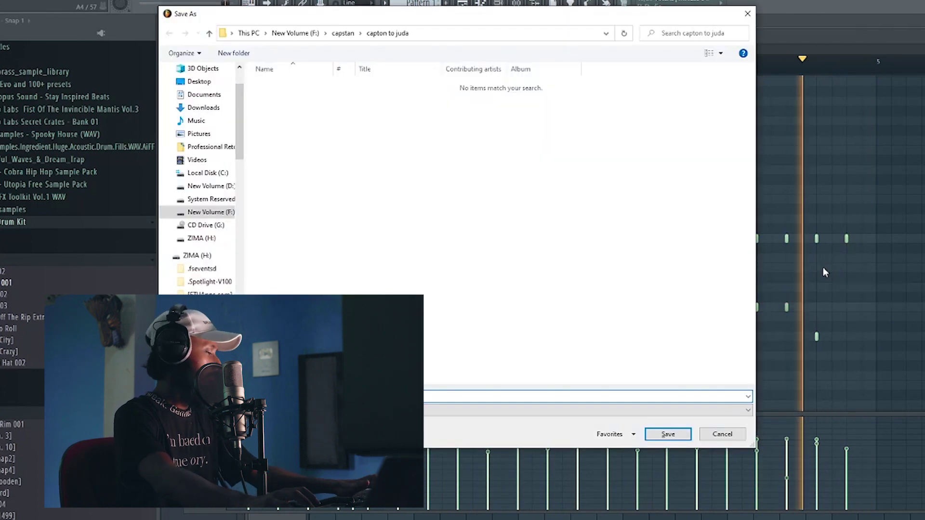
click(752, 17)
key(space)
scroll(449, 70, down, 2)
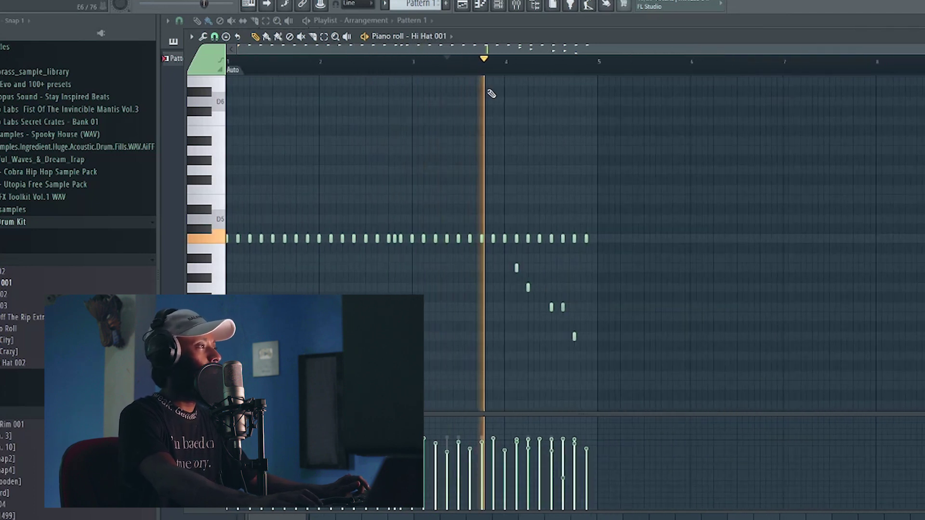
key(space)
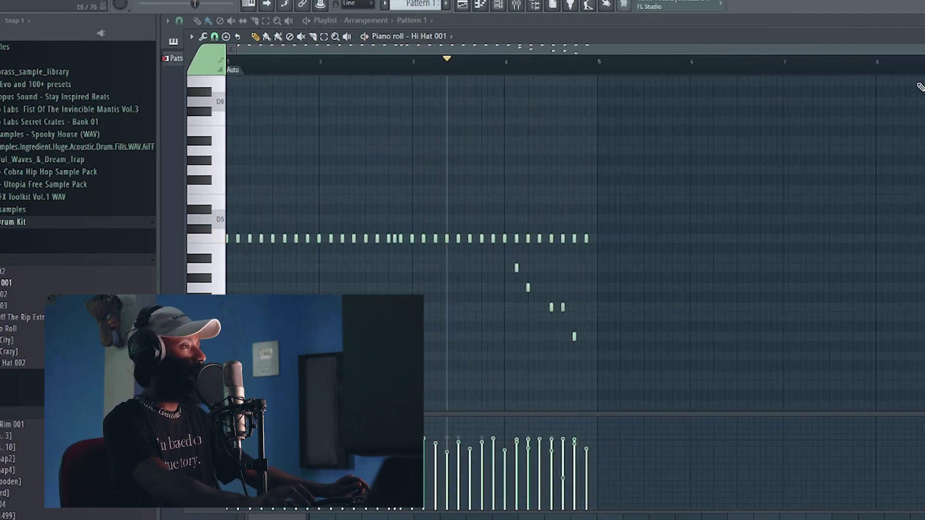
click(910, 26)
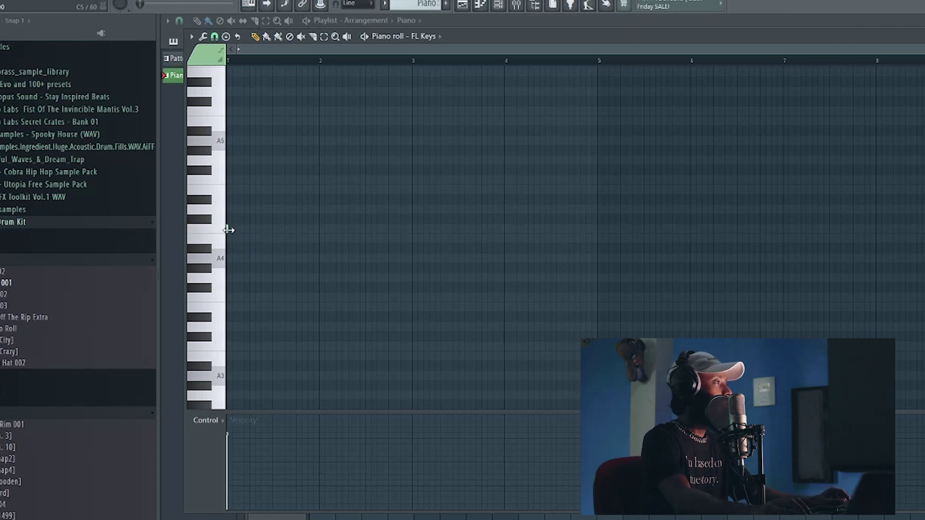
- Place alternating C5 and B4 notes on the four beats of bar 1 in the FL Keys piano roll
key(space)
click(253, 239)
key(space)
drag(229, 241, 230, 230)
key(space)
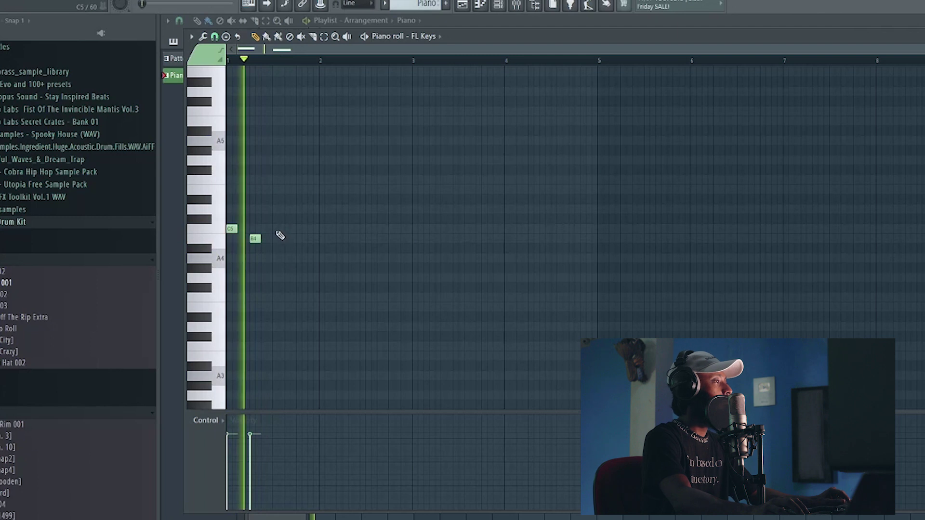
click(277, 228)
click(301, 239)
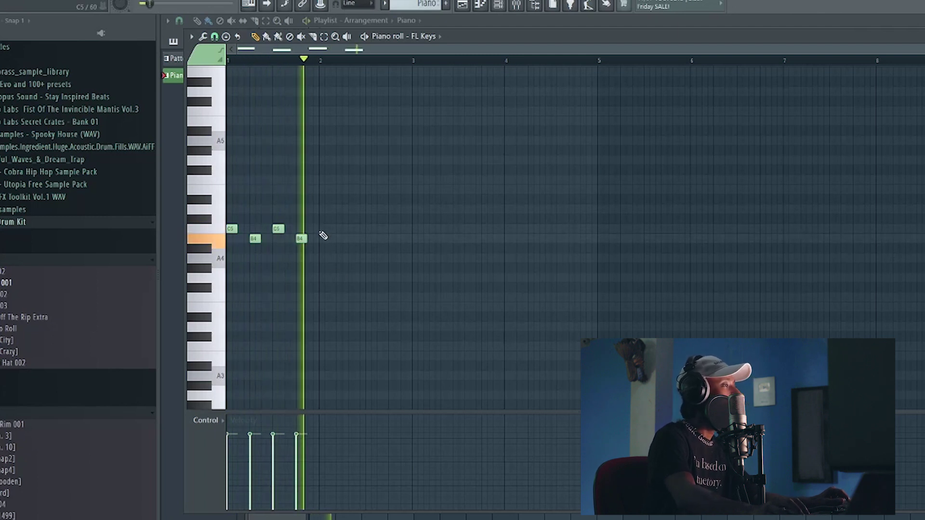
key(space)
- Place alternating F4 and E4 notes on the four beats of bar 2 and play the melody
click(323, 299)
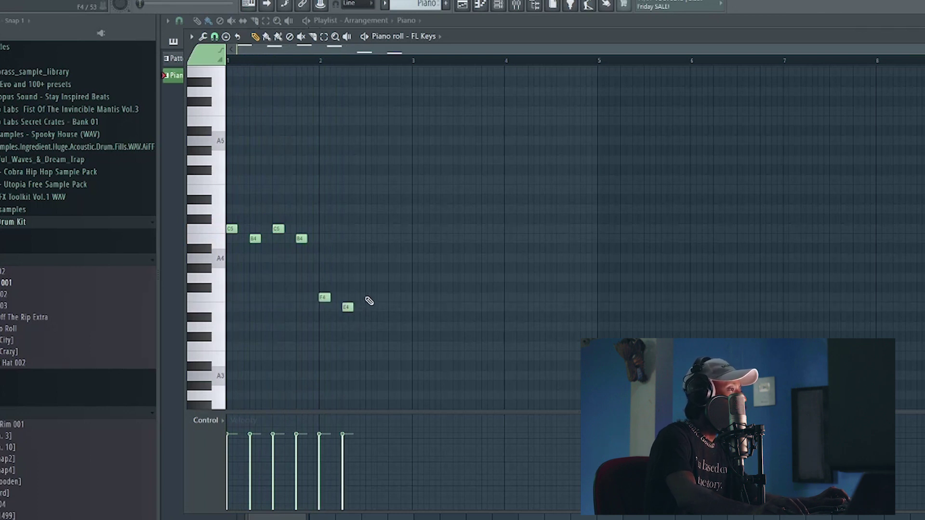
click(392, 308)
key(space)
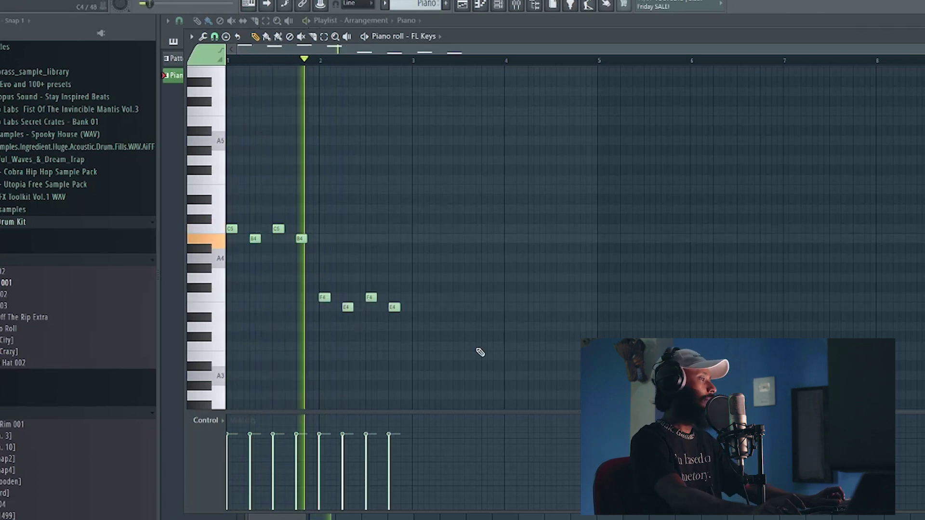
key(space)
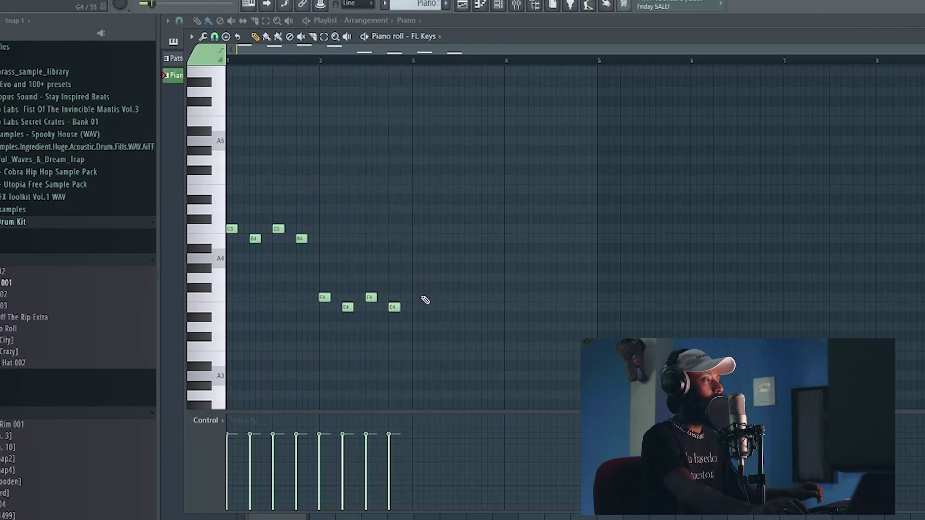
- Duplicate the two-bar piano melody into bars 3 and 4 and play it back
key(ctrl+a)
shift+drag(232, 228, 418, 230)
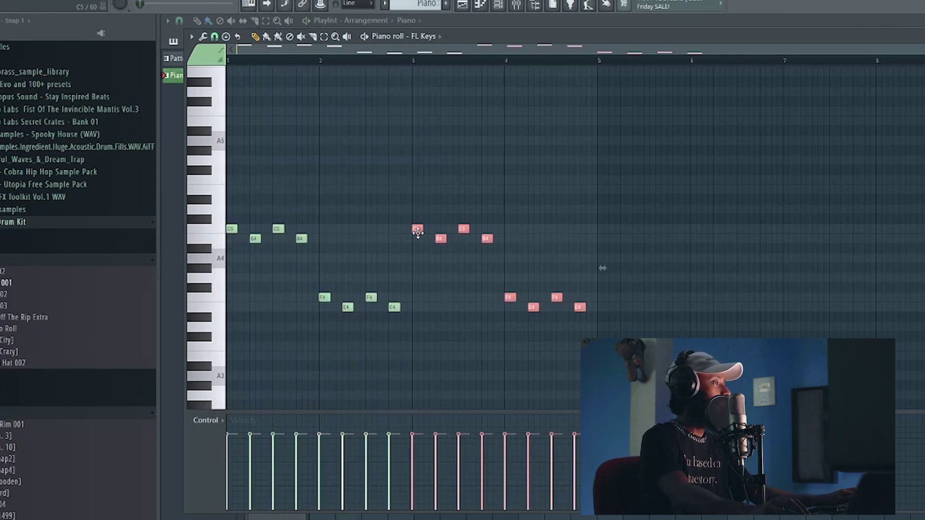
key(ctrl+d)
key(space)
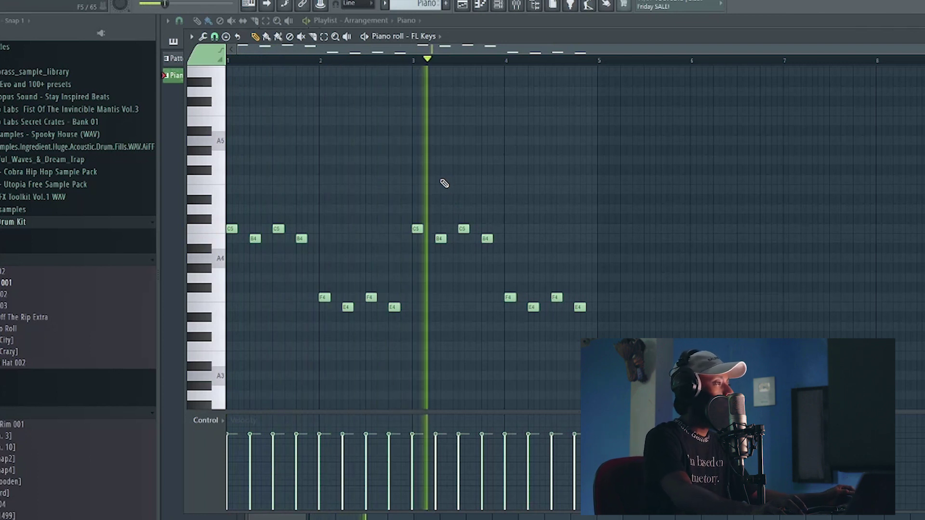
key(space)
- Replace the E4 note on the fourth beat of bar 4 with B4, trying G4 and A4 first during playback
right_click(579, 306)
click(579, 278)
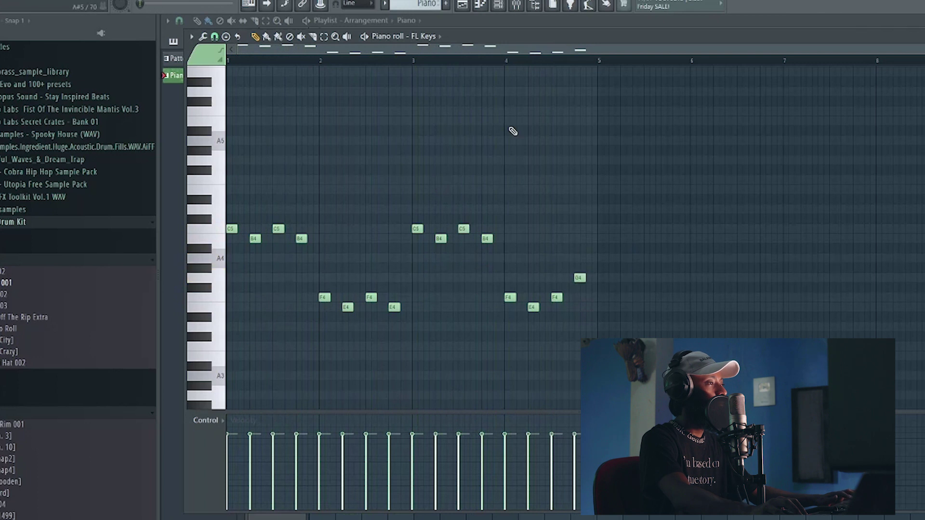
key(space)
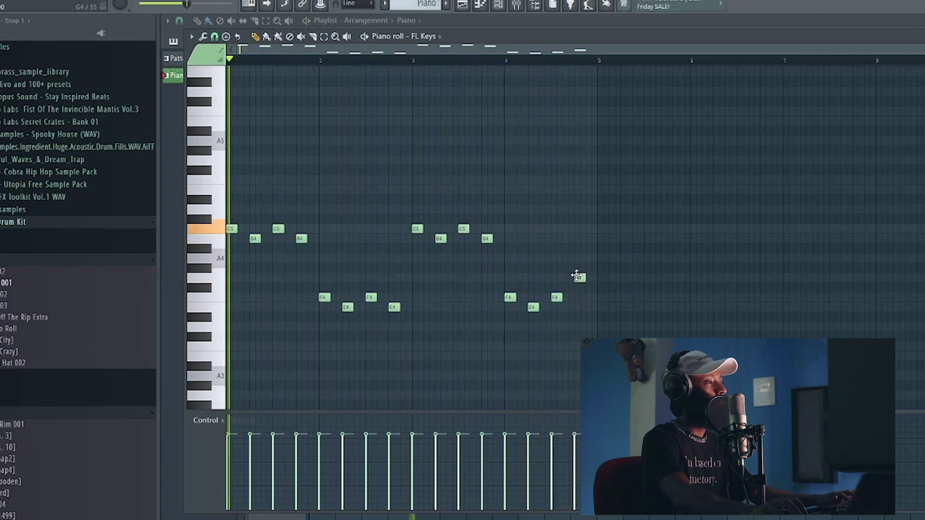
drag(580, 278, 580, 258)
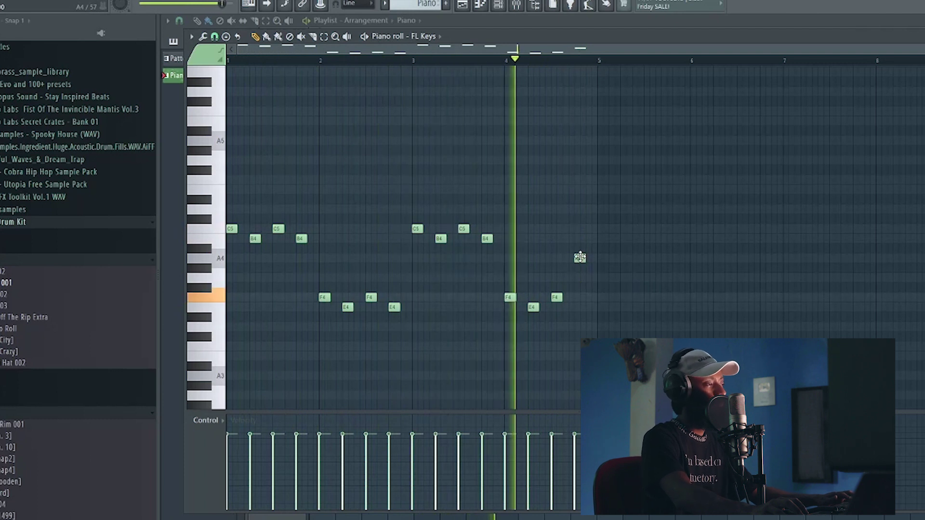
drag(579, 257, 581, 235)
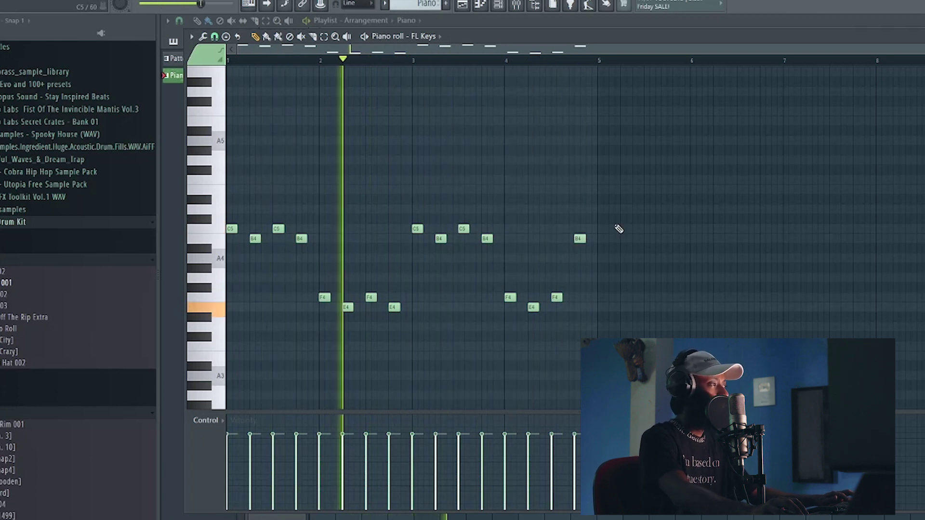
- Replace the FL Keys instrument in the channel rack with FLEX
key(F6)
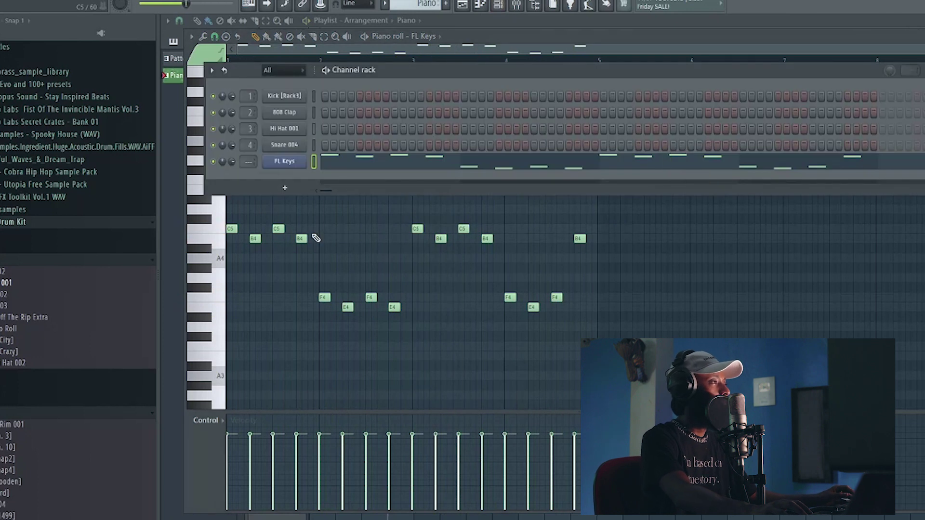
click(118, 34)
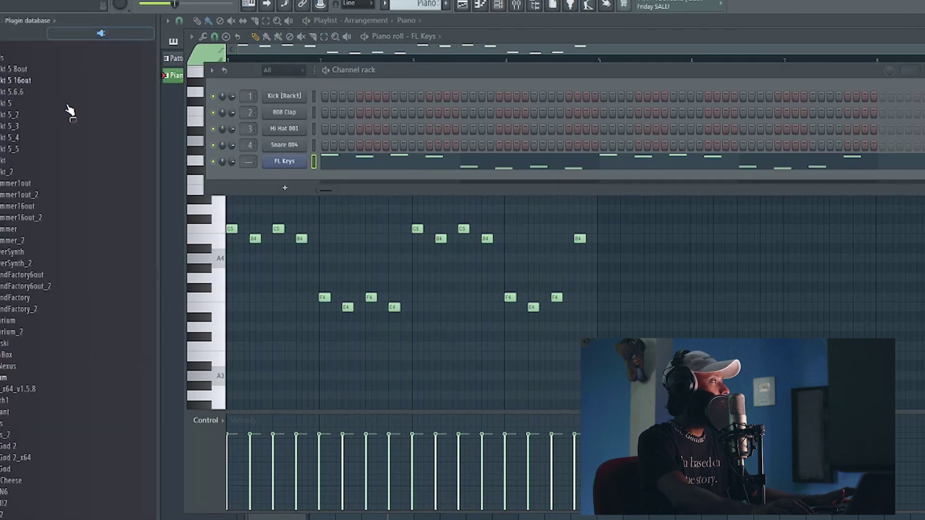
scroll(16, 494, down, 1)
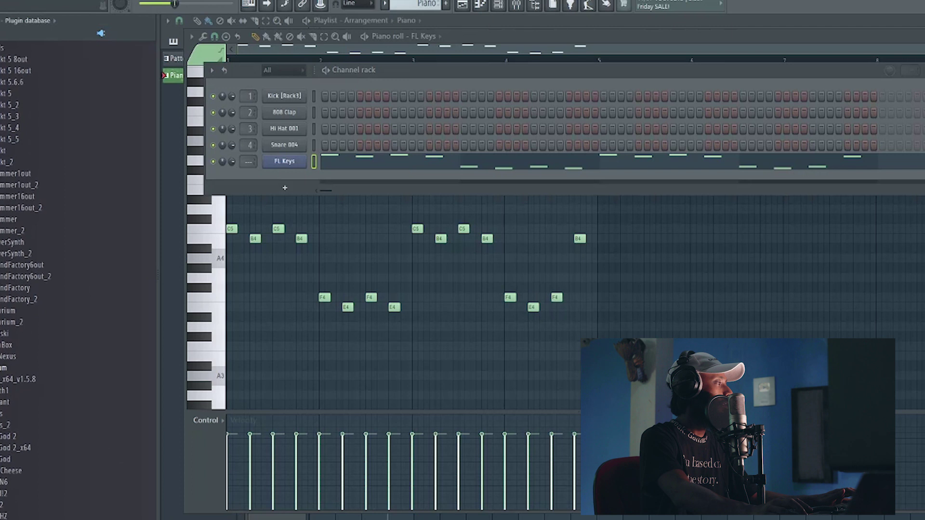
right_click(288, 166)
mouse_move(354, 245)
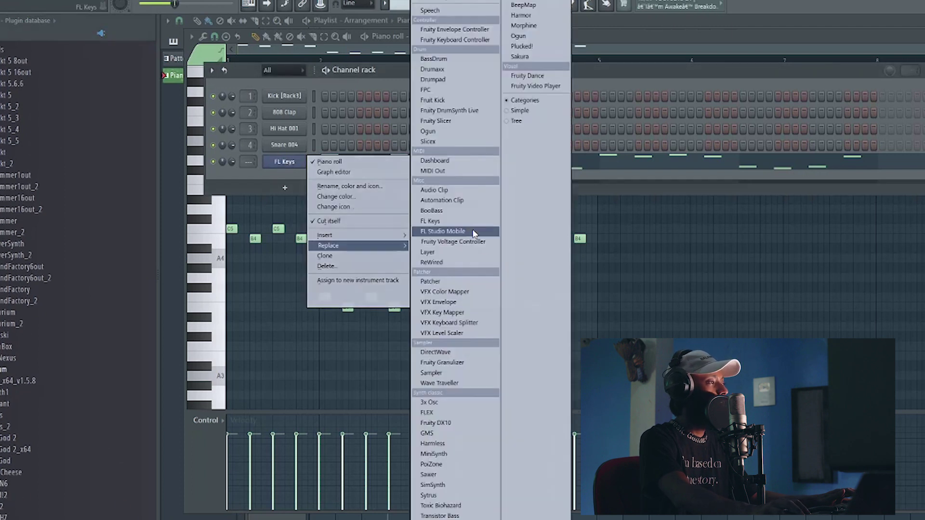
click(437, 414)
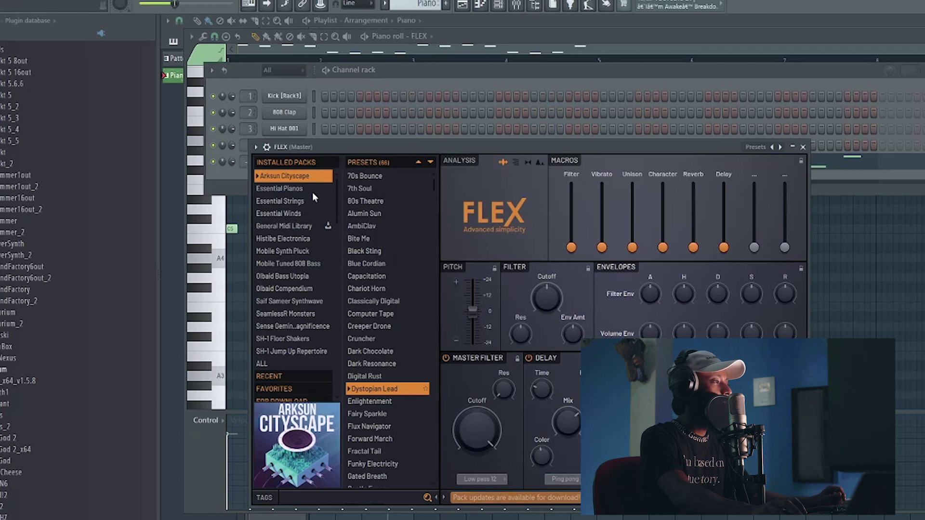
- Audition Electric Eighties, Electric Piano Bright and Rhodes Basic from FLEX's Essential Pianos pack, and return to the melody's piano roll
click(289, 189)
click(378, 230)
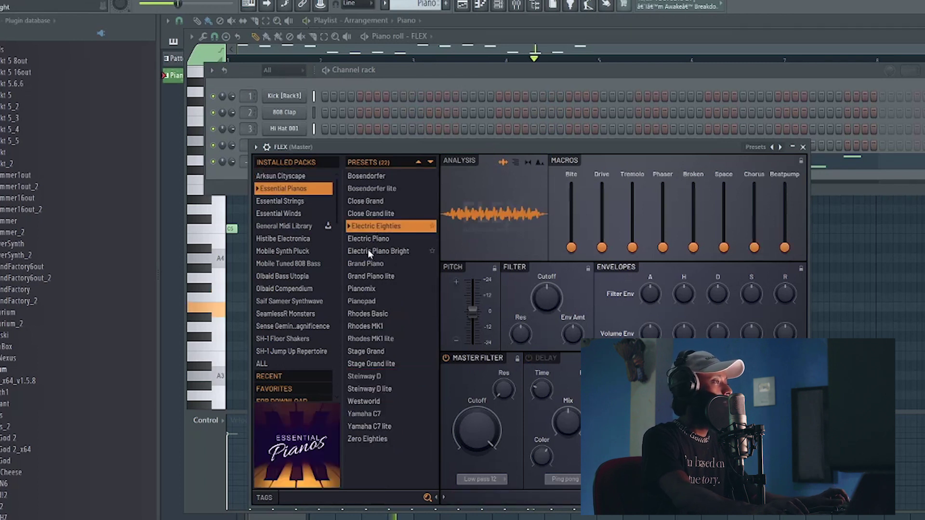
click(371, 252)
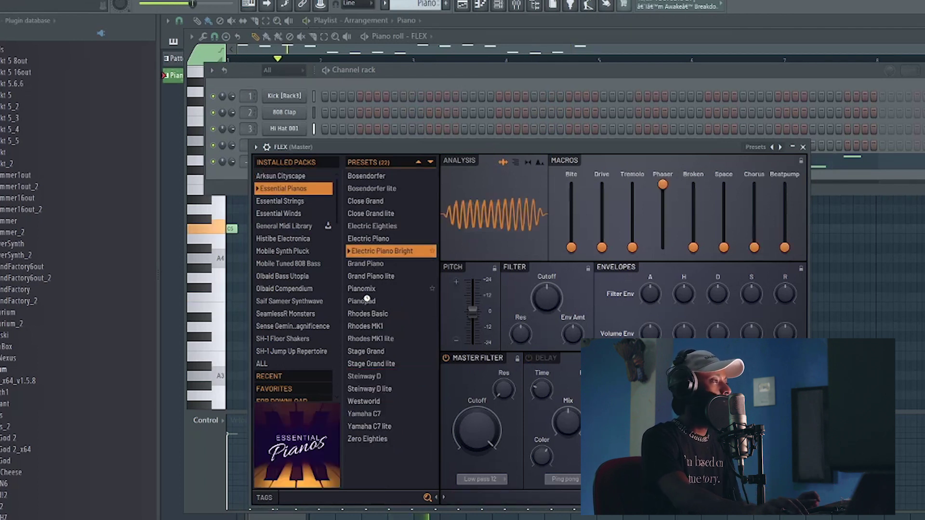
click(368, 314)
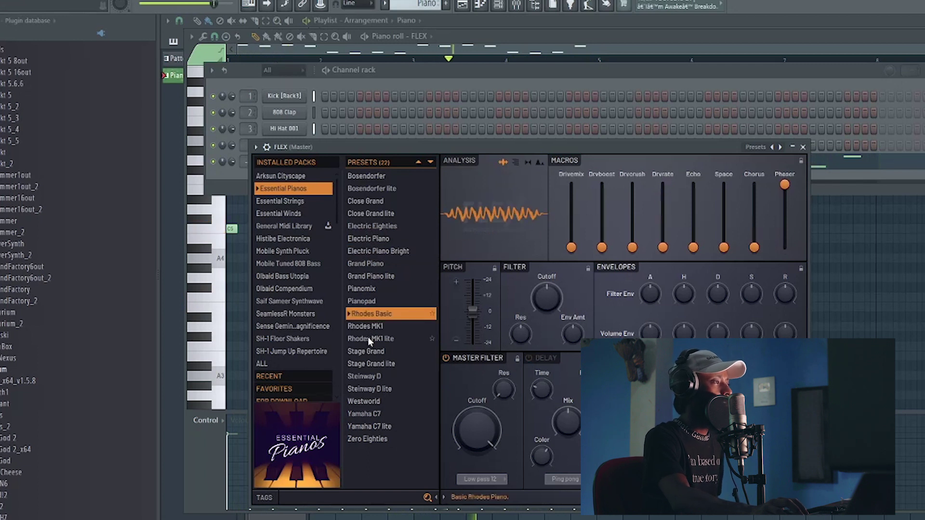
click(802, 148)
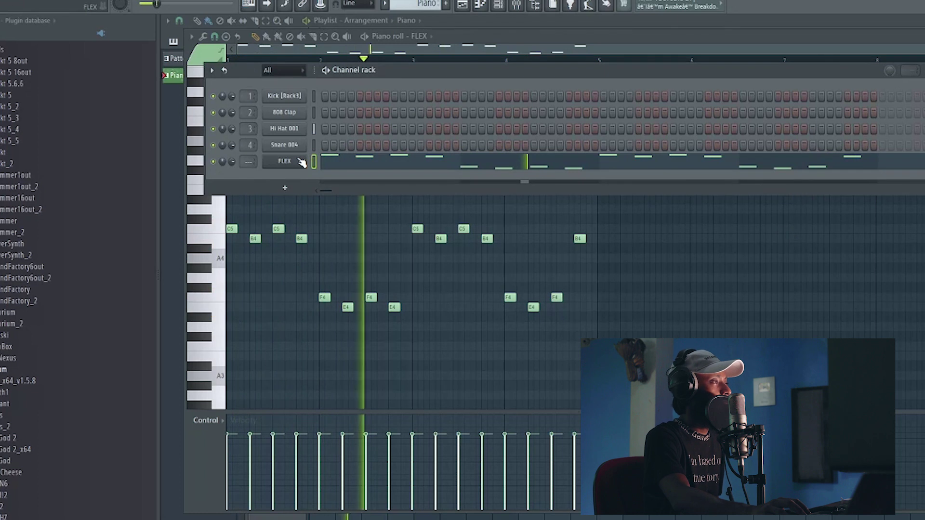
click(498, 6)
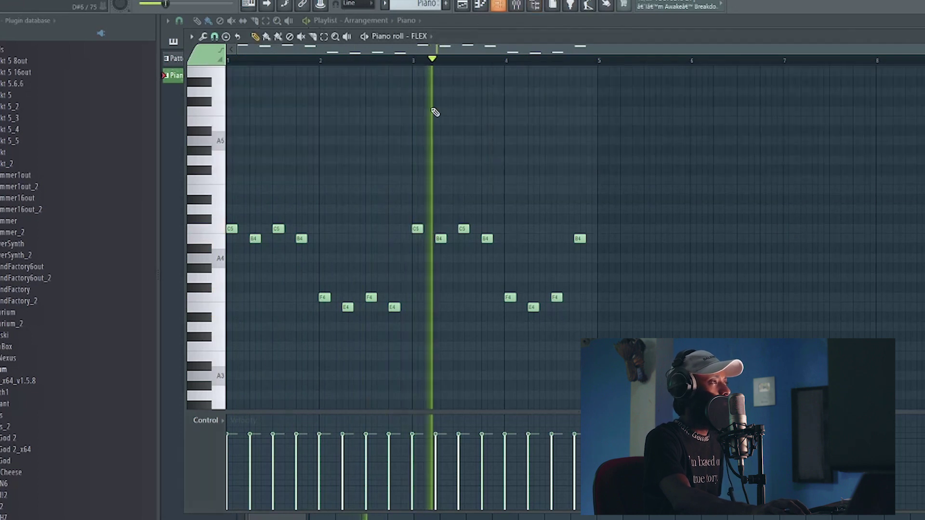
- Play back the eight-bar arrangement while looking through the channel rack, the mixer and the plugin list
click(497, 6)
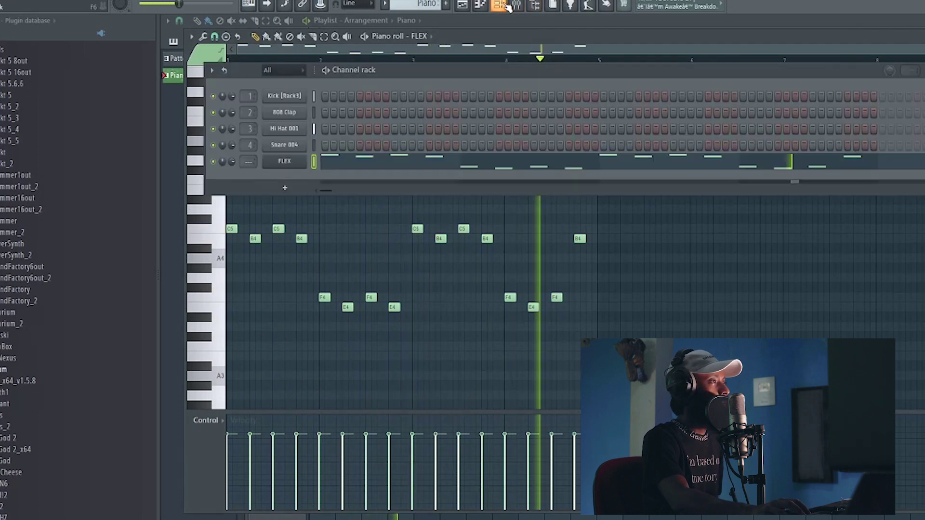
click(629, 21)
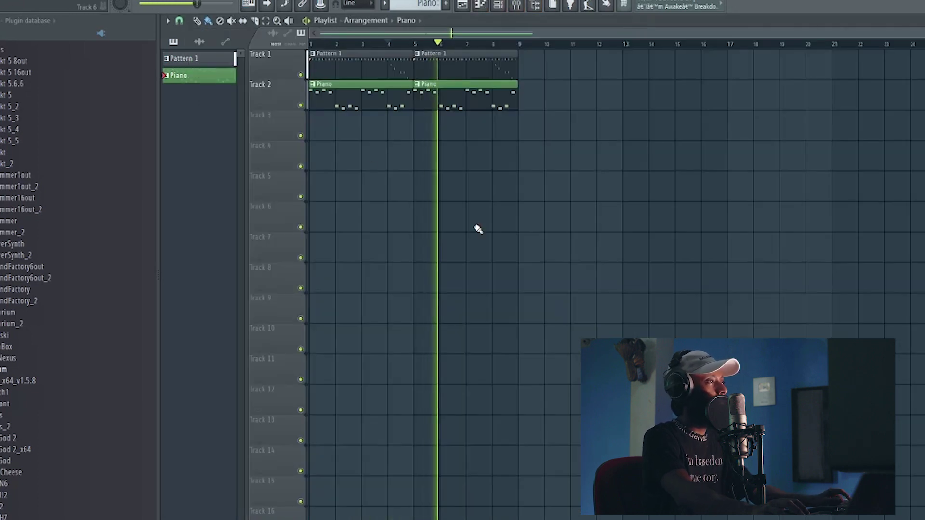
click(515, 5)
scroll(77, 290, up, 4)
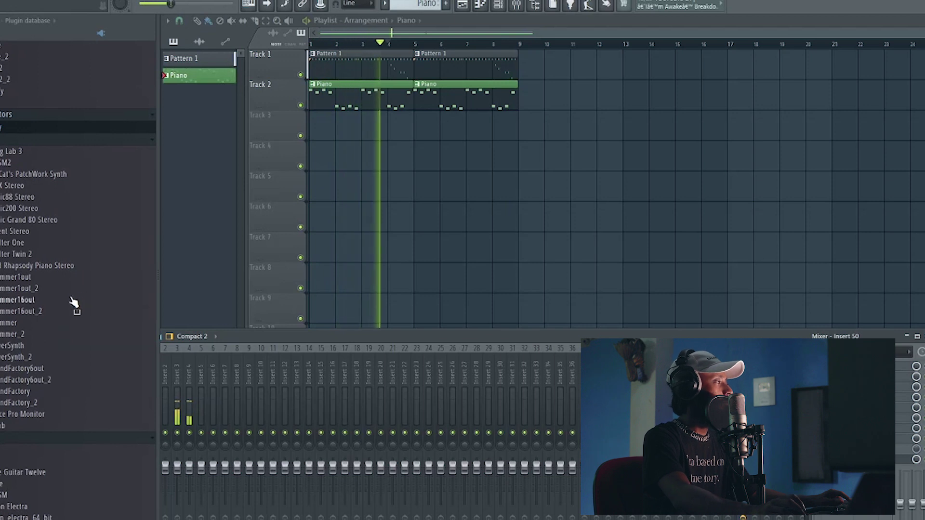
scroll(66, 292, down, 5)
scroll(66, 292, down, 3)
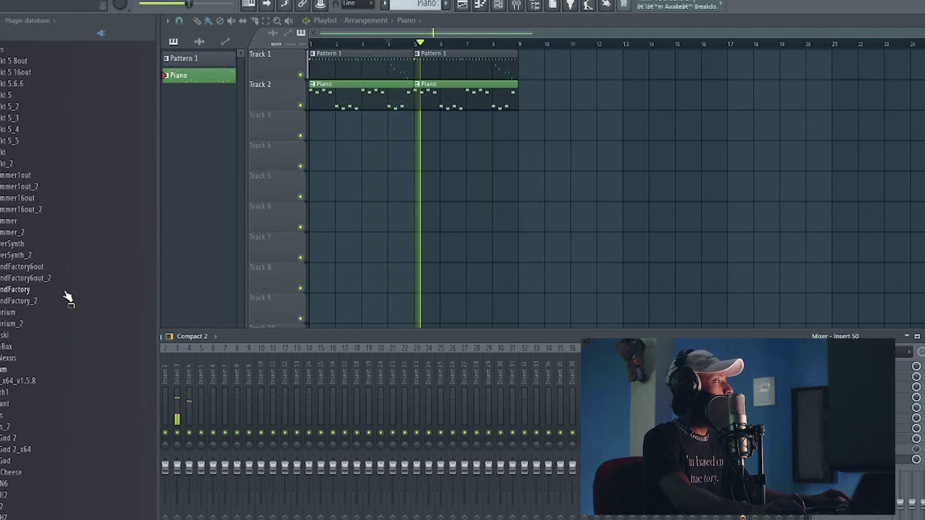
drag(441, 334, 451, 202)
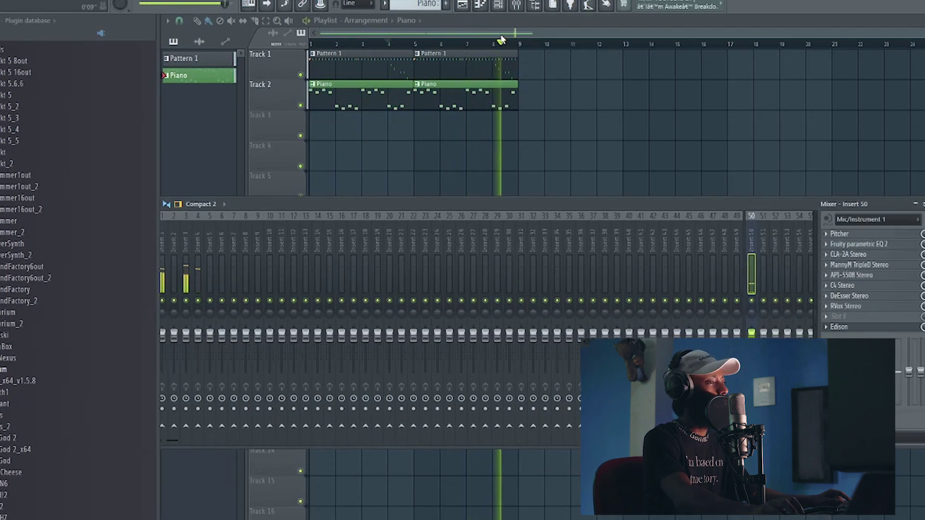
key(F9)
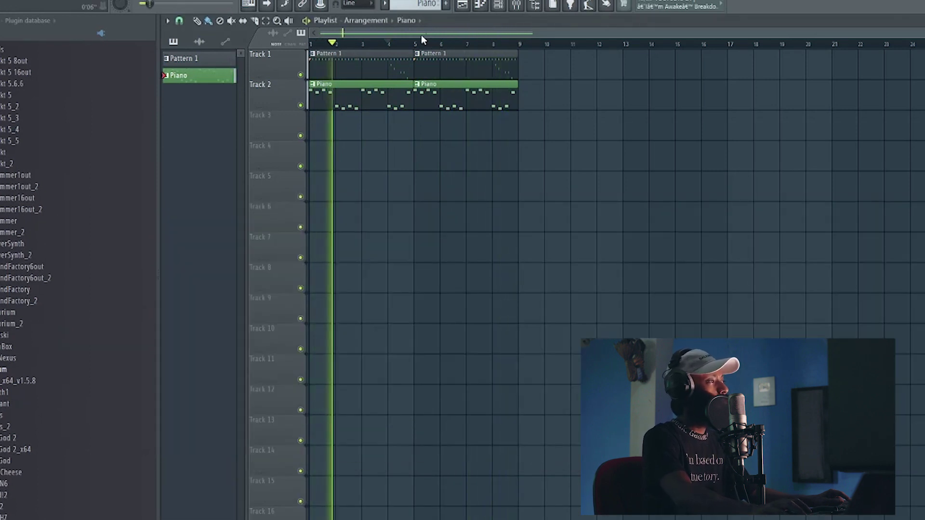
key(space)
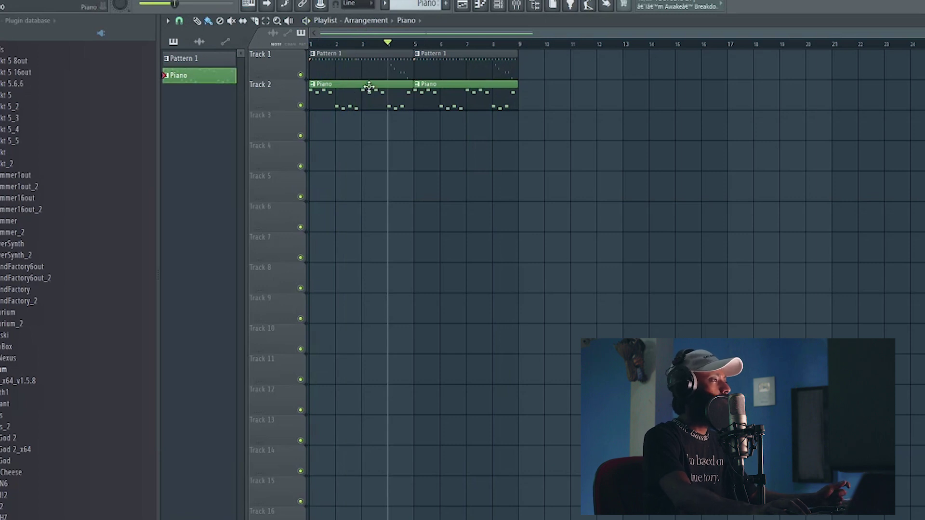
- Duplicate the Pattern 1 and Piano clips from bars 1–8 into bars 9–16 of the playlist
drag(536, 140, 327, 86)
drag(584, 68, 554, 62)
ctrl+click(631, 194)
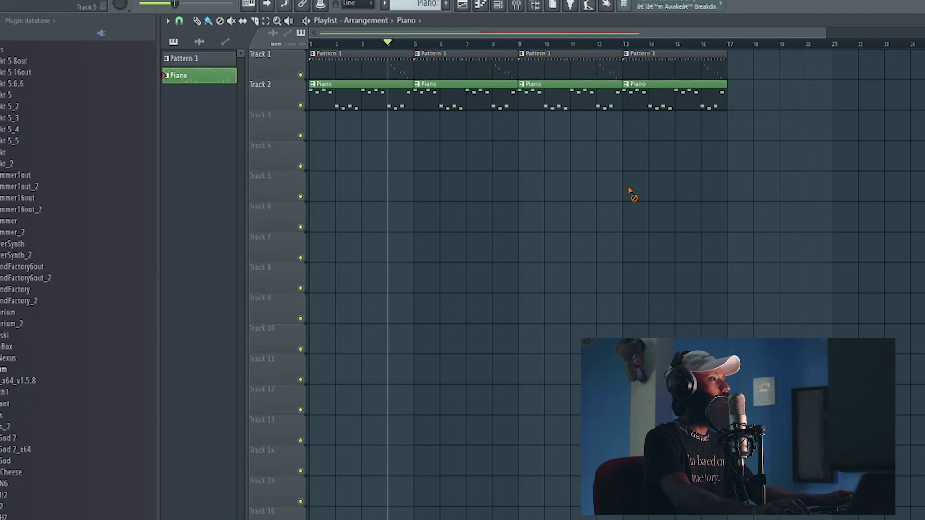
- Make the Piano clip at bar 9 unique and replace the one at bar 13 with the same unique pattern
right_click(638, 96)
click(528, 85)
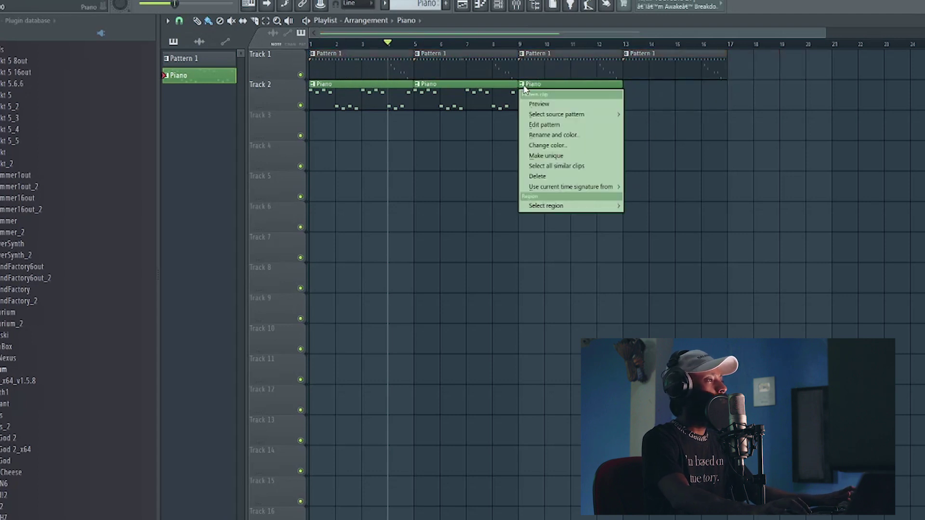
click(544, 153)
click(731, 91)
drag(791, 90, 683, 91)
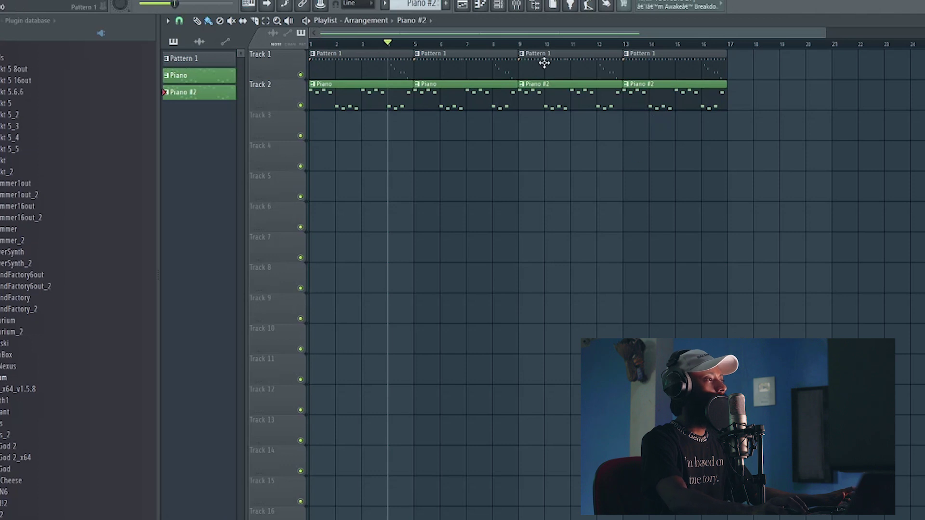
- Transpose the melody in Piano #2 up one octave and play the arrangement from bar 8
double_click(533, 91)
key(Escape)
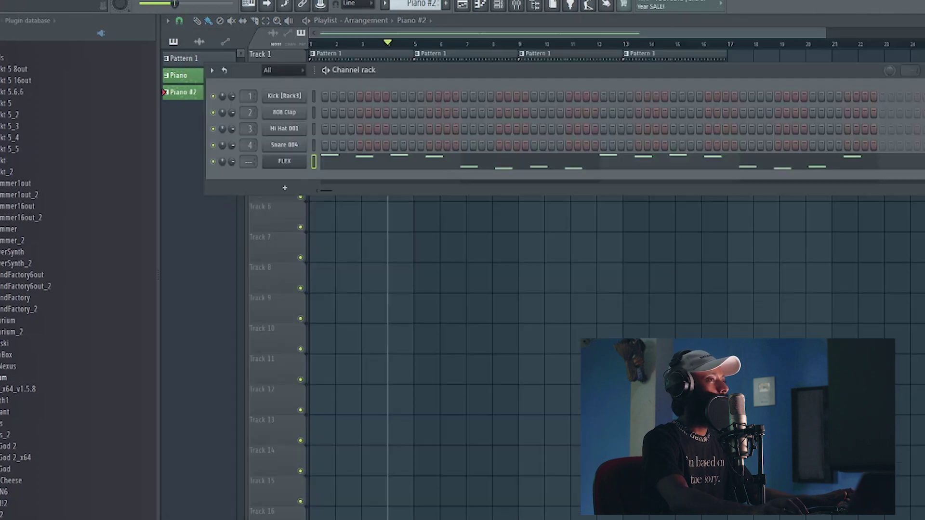
click(615, 31)
click(523, 84)
click(525, 87)
double_click(564, 105)
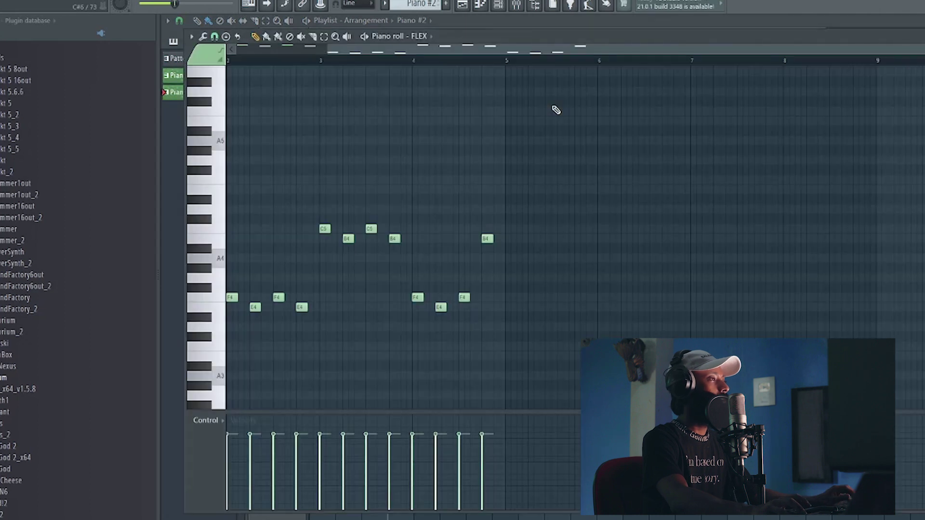
key(ctrl+Up)
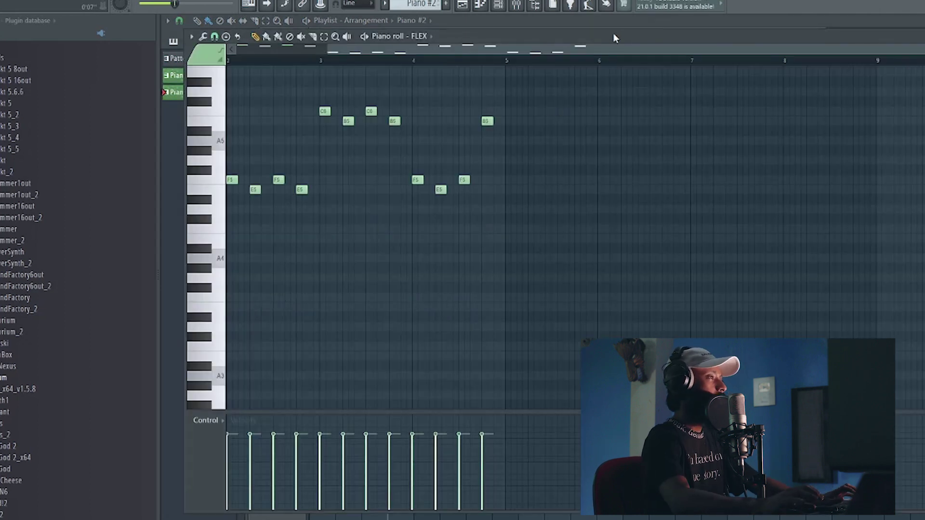
click(602, 22)
click(501, 44)
key(space)
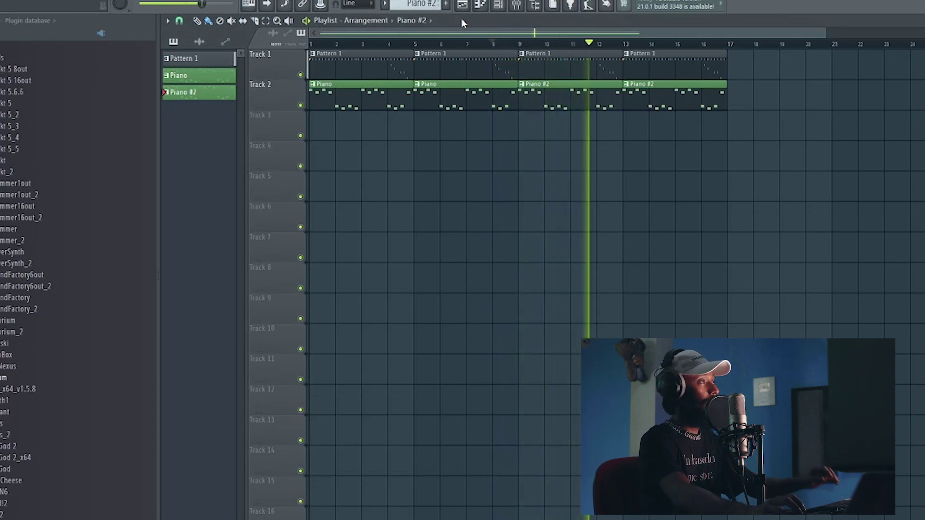
- Create a new pattern named Strings and add it to Track 3 from bar 1
click(448, 6)
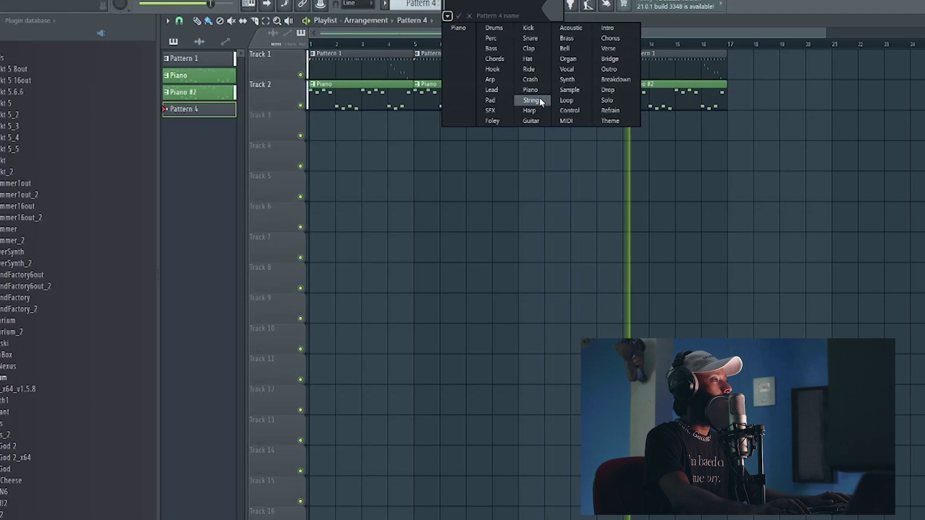
click(481, 153)
click(324, 127)
key(space)
drag(333, 126, 417, 128)
click(458, 162)
- Clone the FLEX channel and load All Strings Staccato from the Essential Strings pack, trying Cellos Pizzicato first
double_click(361, 122)
right_click(290, 164)
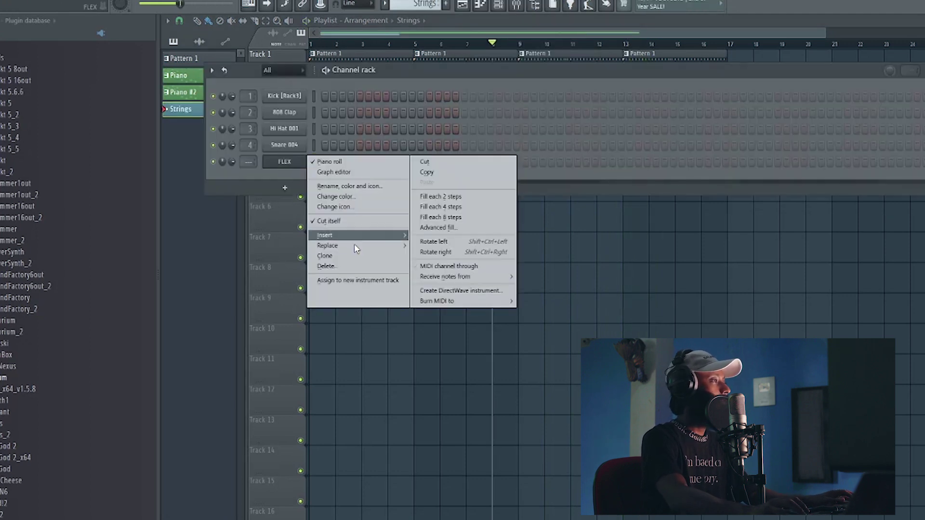
click(348, 257)
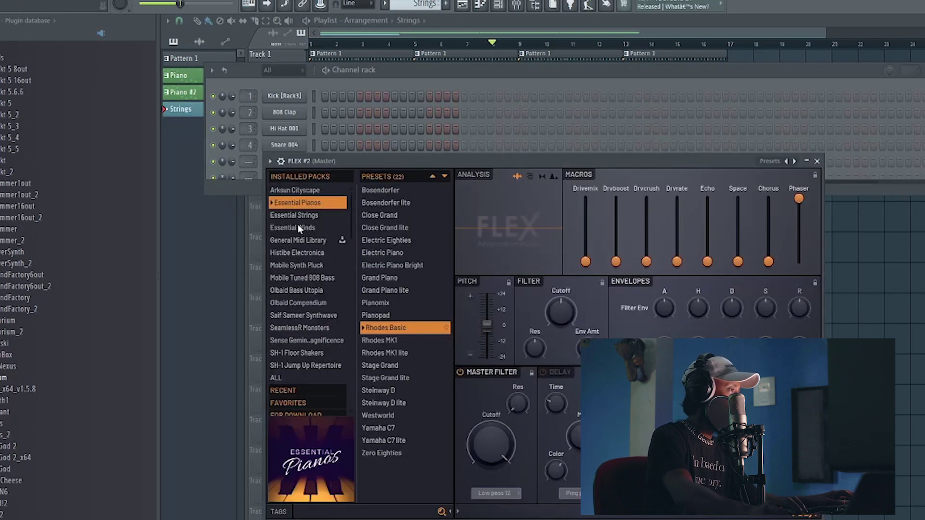
click(297, 214)
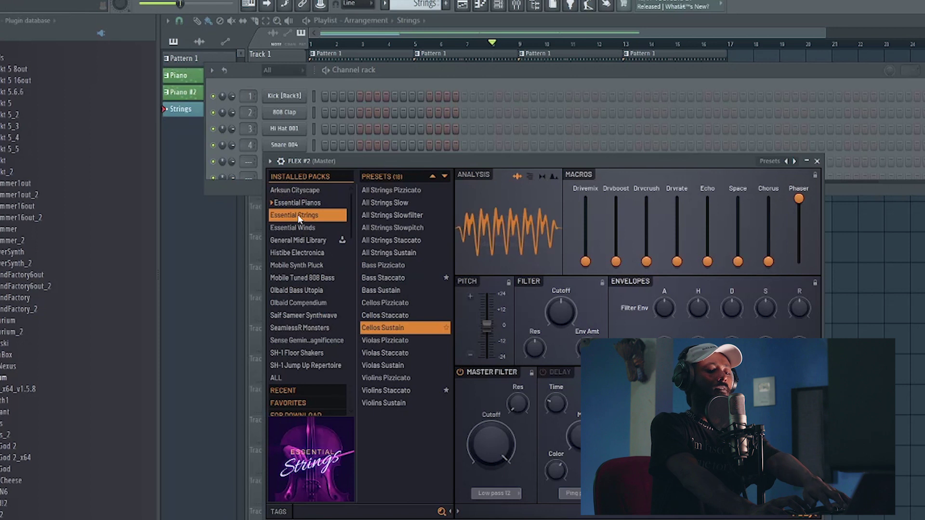
click(387, 303)
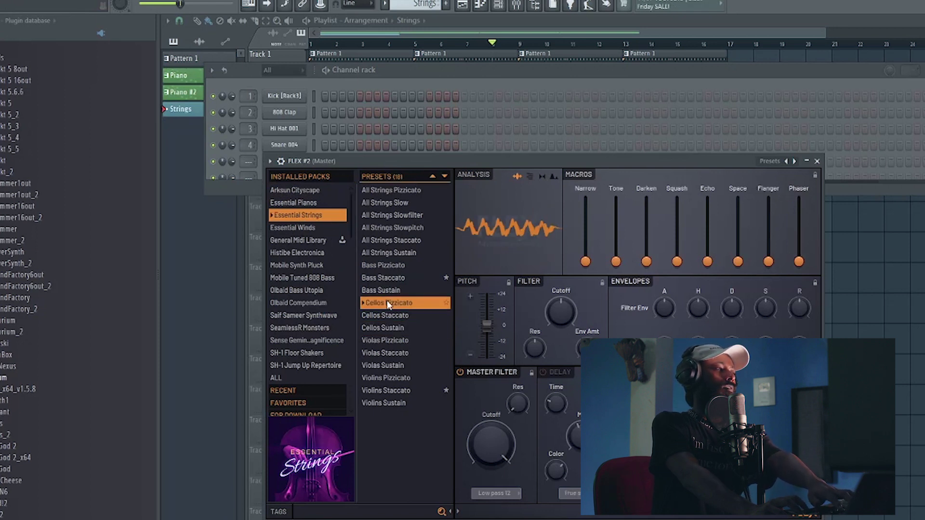
click(400, 241)
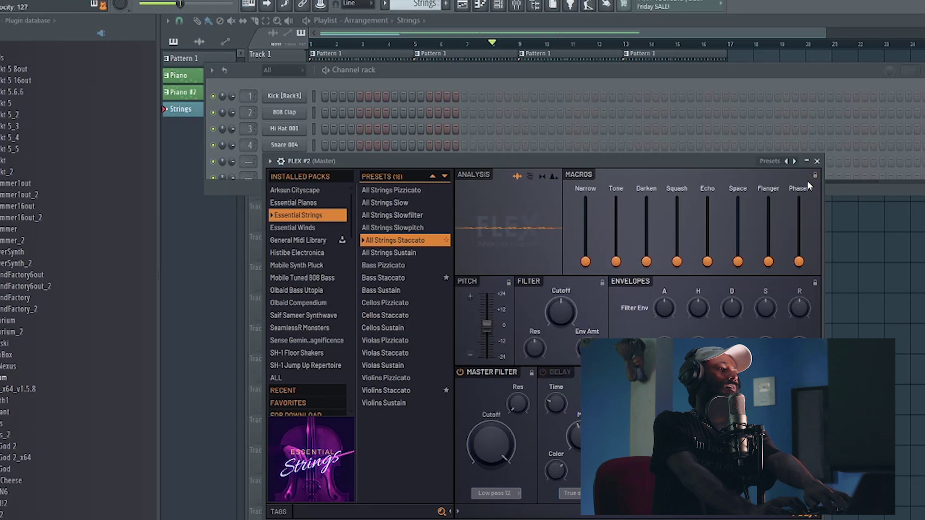
click(806, 161)
click(813, 162)
click(817, 162)
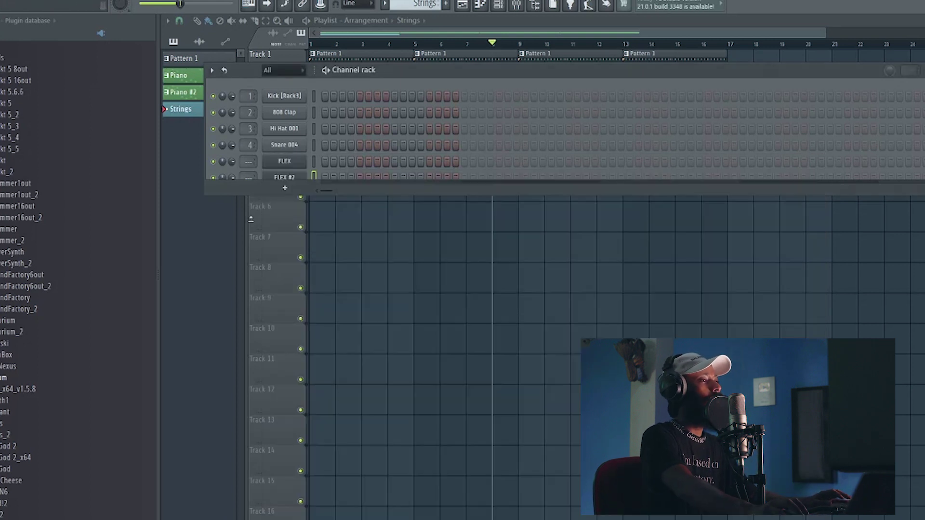
- Open the piano roll of FLEX #2 at bar 1 and audition string pitches against the playing beat
right_click(301, 183)
click(314, 203)
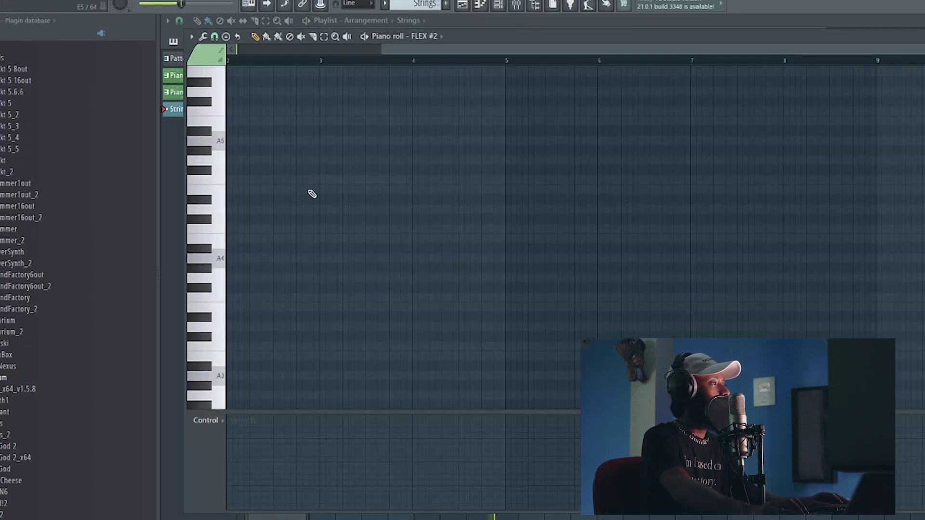
click(415, 39)
click(510, 48)
drag(511, 48, 308, 50)
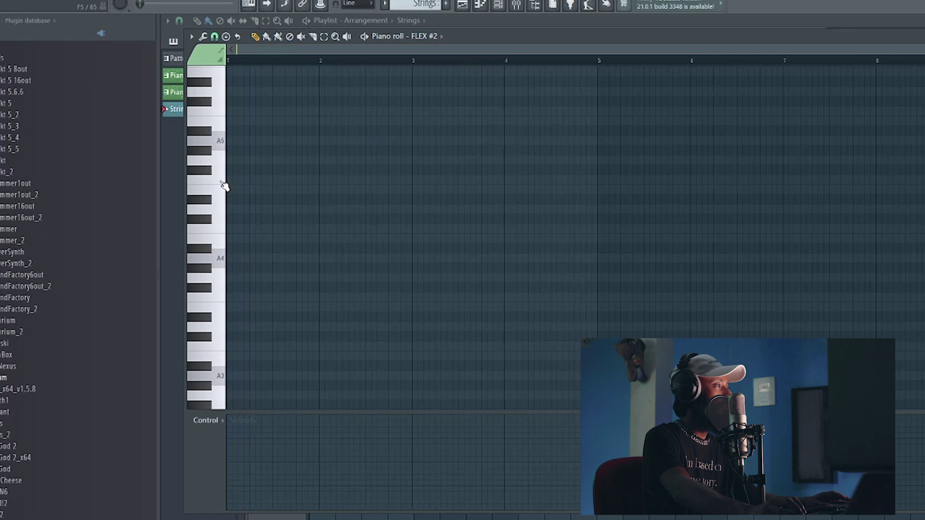
key(space)
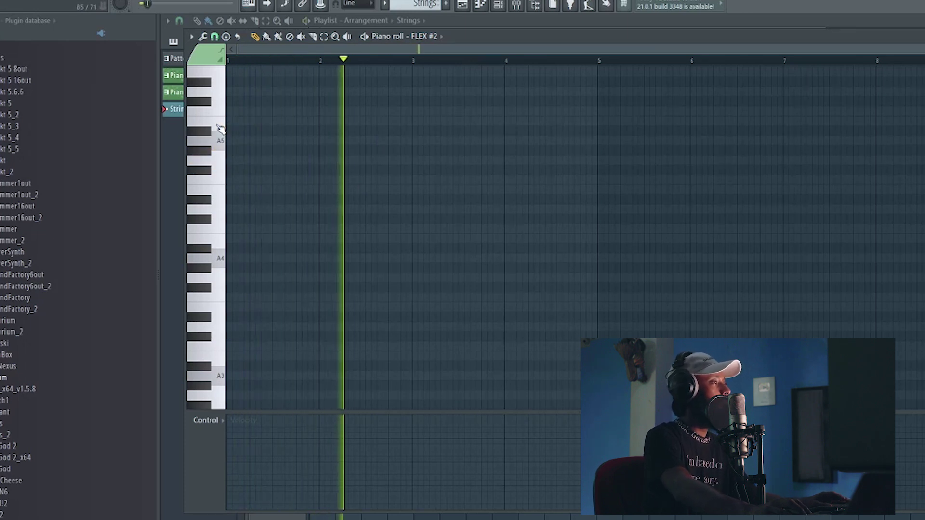
mouse_move(220, 123)
mouse_down()
mouse_move(220, 111)
mouse_move(222, 123)
mouse_up()
key(space)
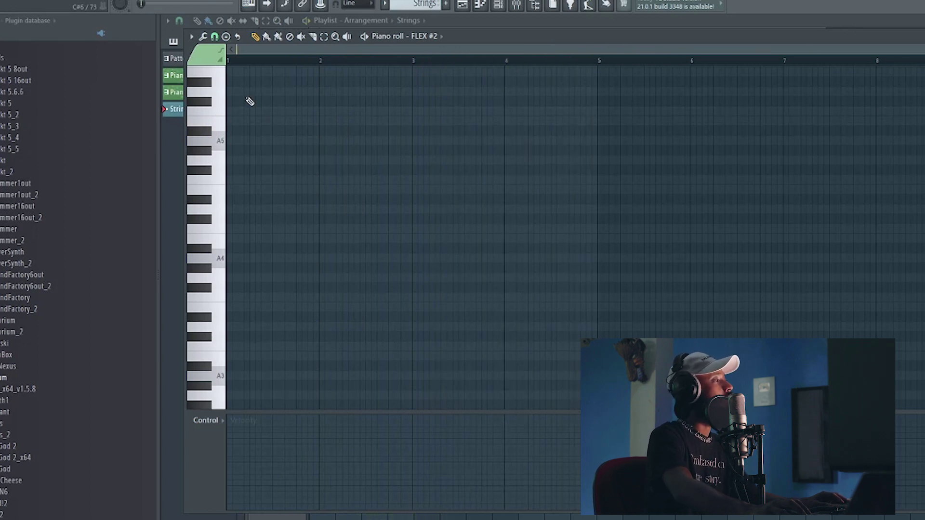
- Try C6 string notes in bar 1 and early in bar 2 during playback, starting from A5
key(space)
click(255, 141)
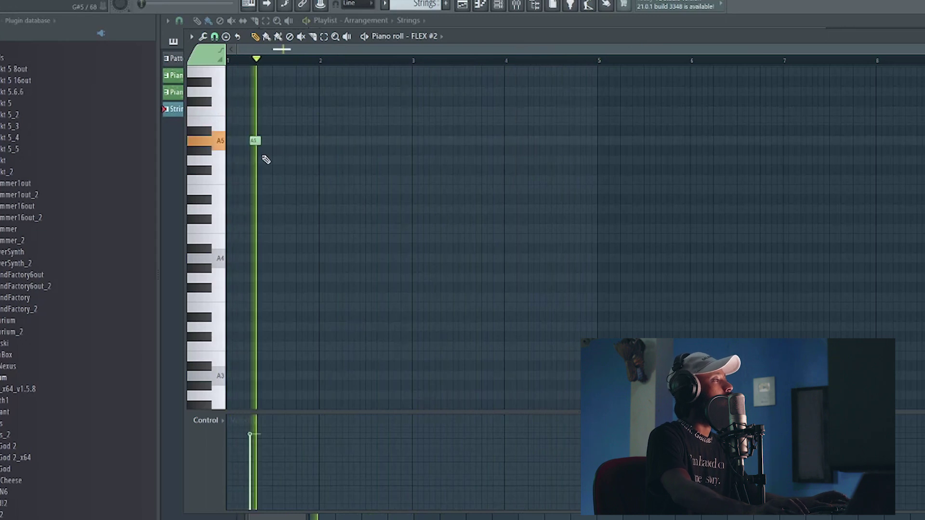
drag(251, 142, 246, 125)
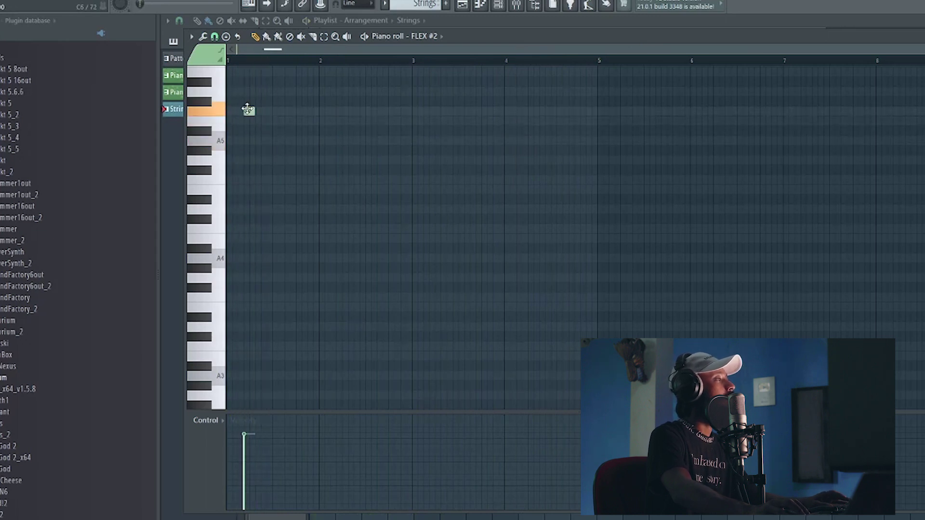
key(space)
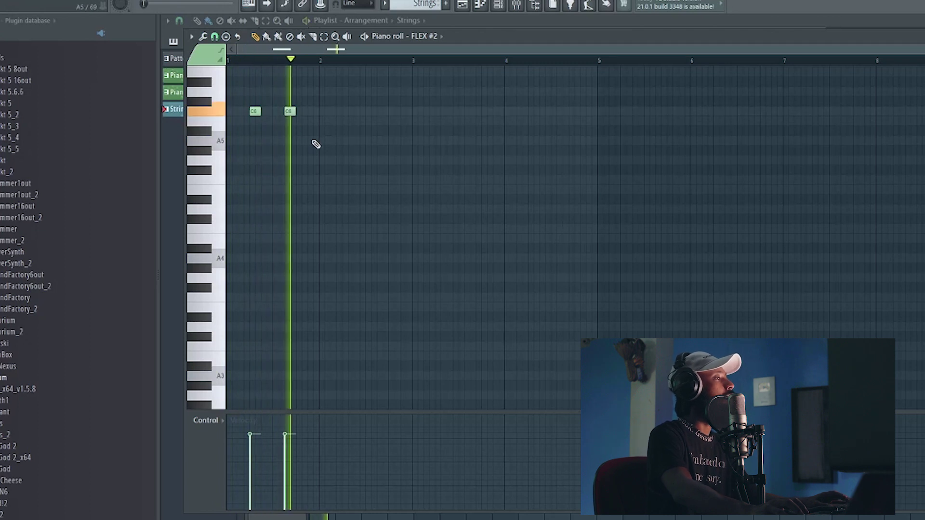
click(332, 111)
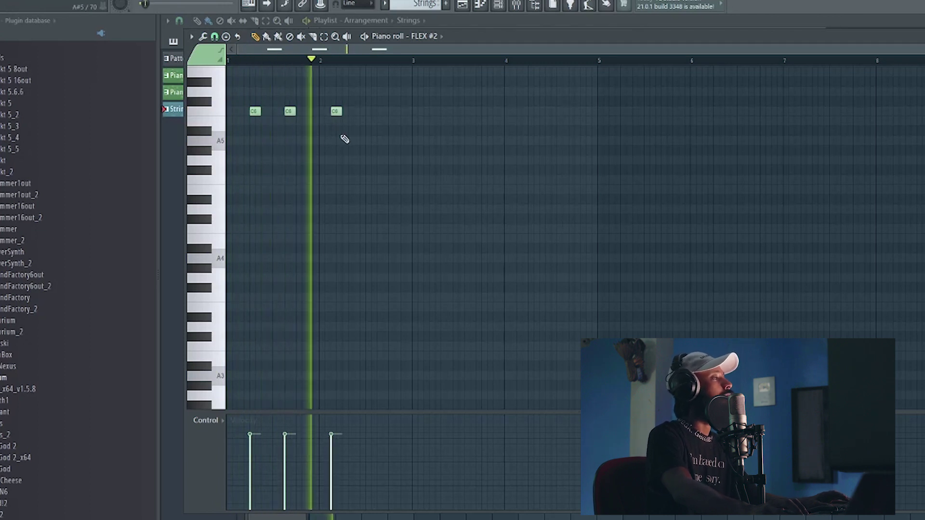
drag(331, 112, 321, 111)
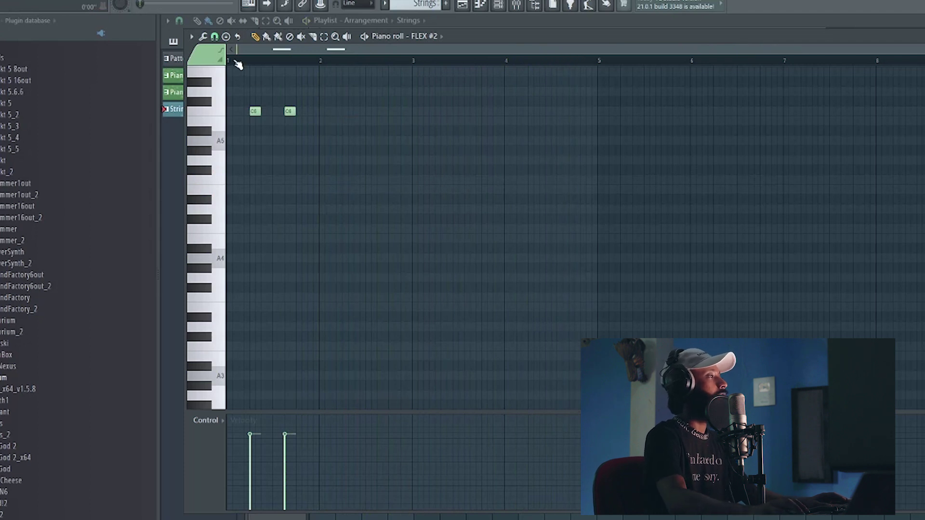
key(space)
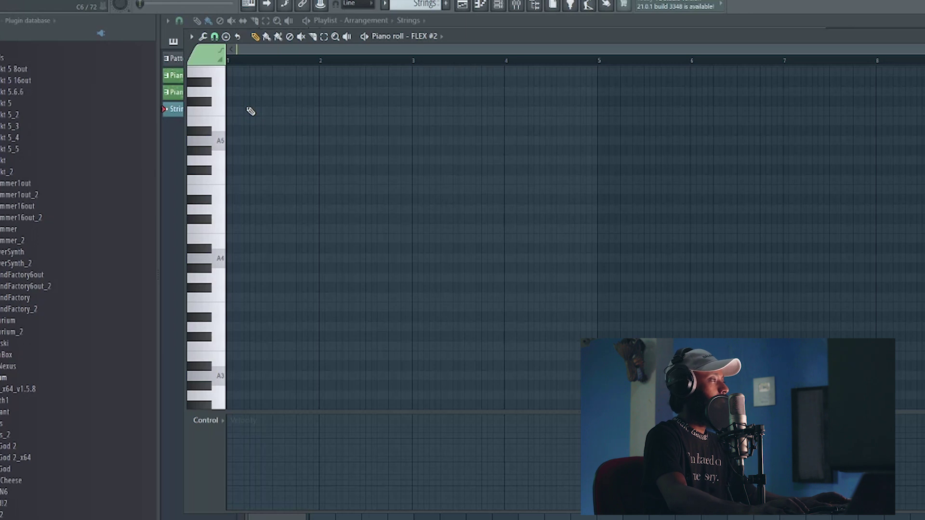
- Place C5 string notes on beat 2 and halfway through beat 3 of bar 1, and on beat 1 of bar 2, checking them during playback
key(space)
click(219, 232)
key(space)
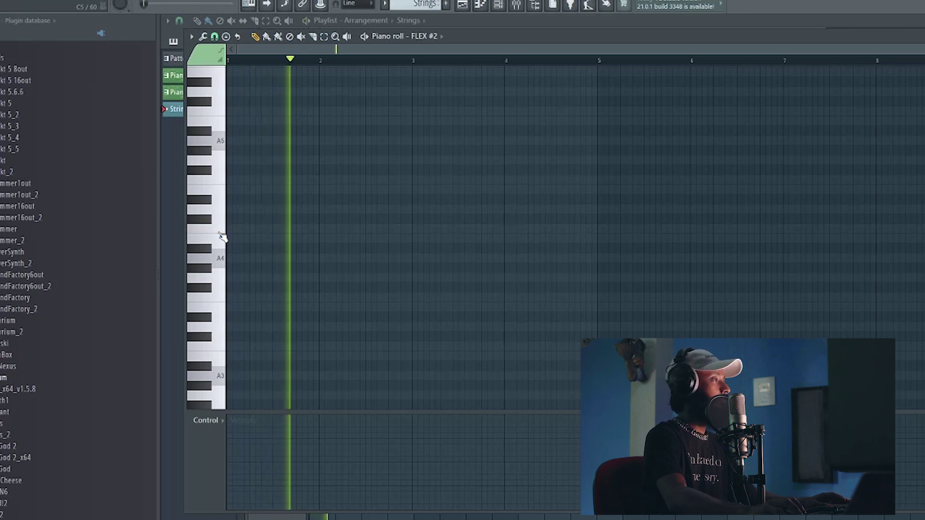
click(219, 233)
key(space)
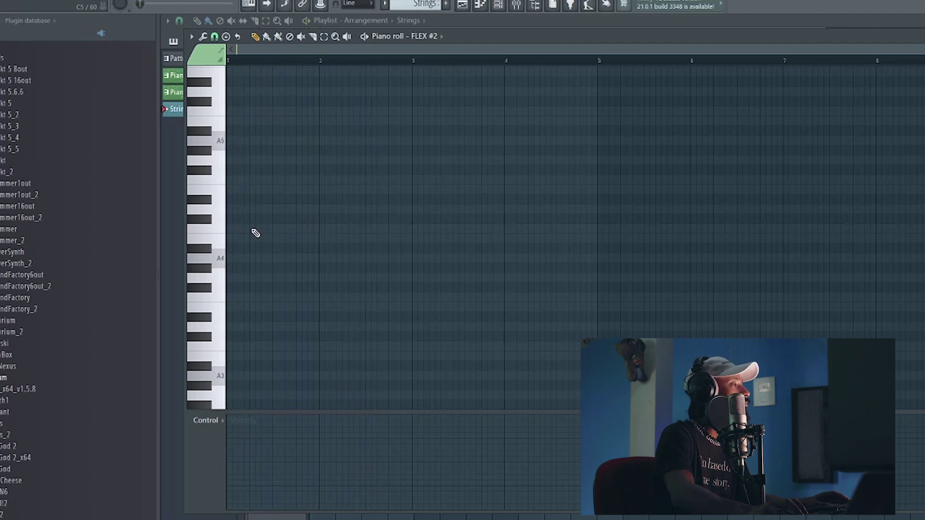
click(295, 229)
key(space)
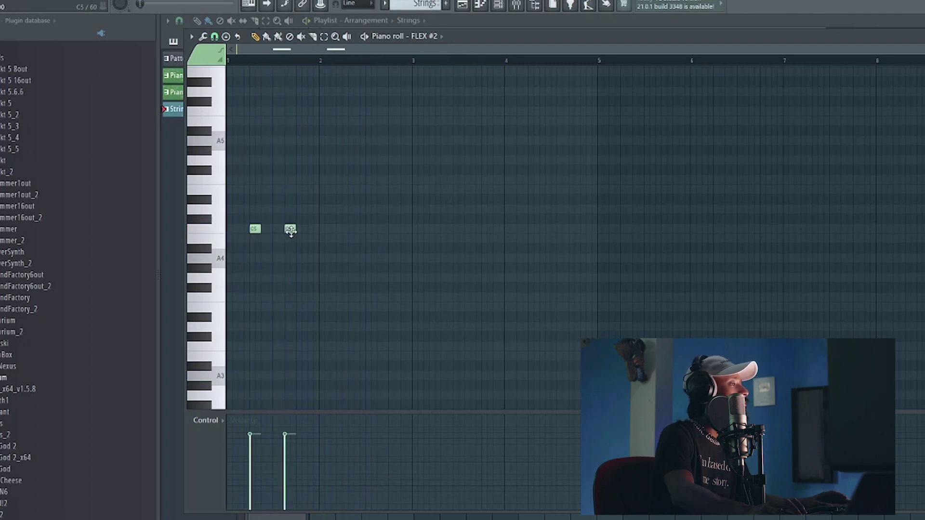
key(space)
click(324, 229)
key(space)
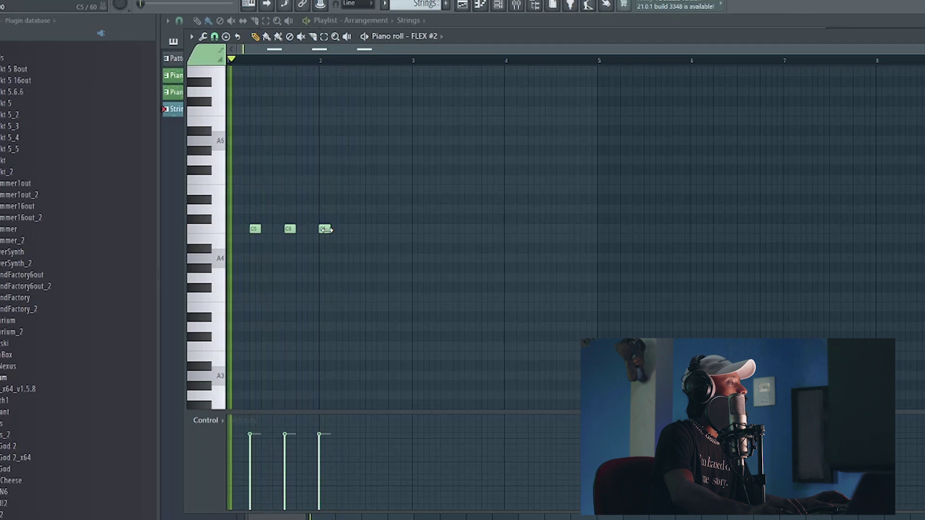
- Shift the third C5 string note half a beat into bar 2, and add B4 notes halfway through beat 2 and on beat 4
drag(326, 229, 358, 239)
click(347, 239)
key(space)
key(space)
click(383, 239)
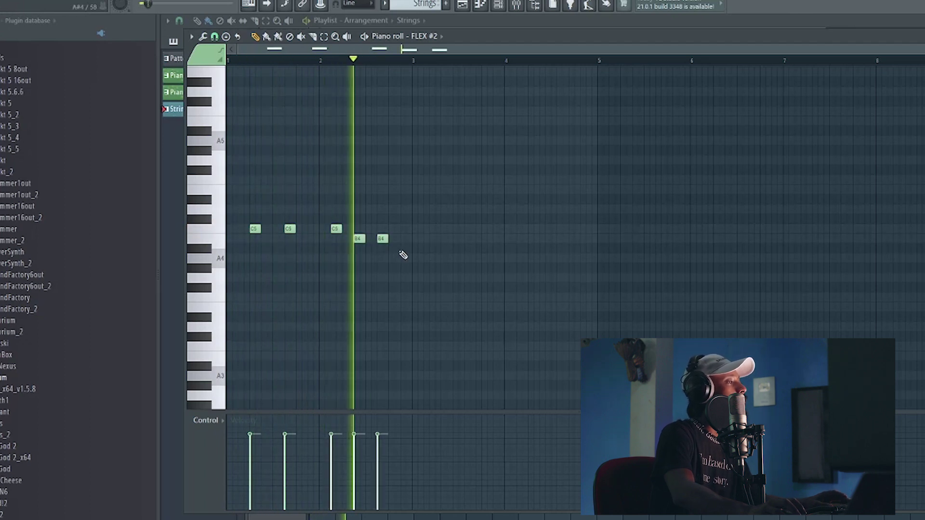
key(space)
key(space)
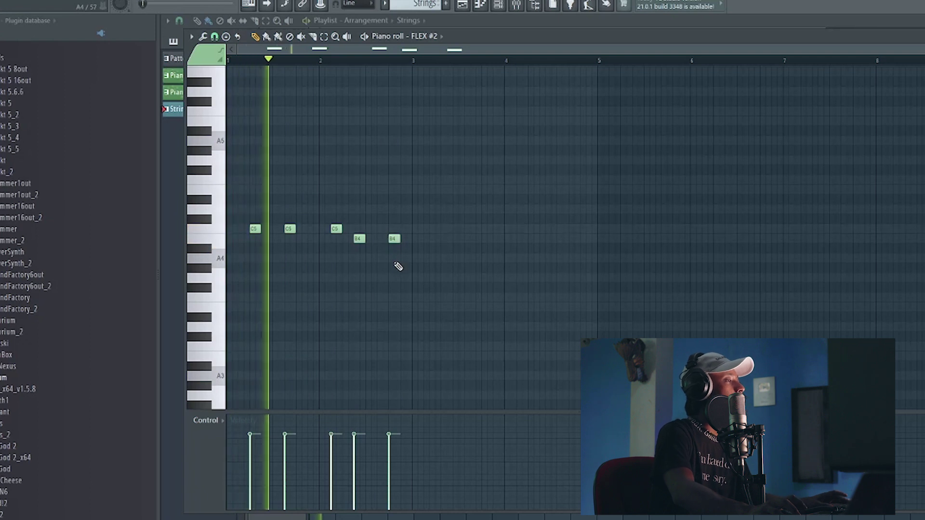
key(space)
- Duplicate the five-note string phrase into bars 3 and 4, starting on beat 2 of bar 3
drag(423, 278, 234, 207)
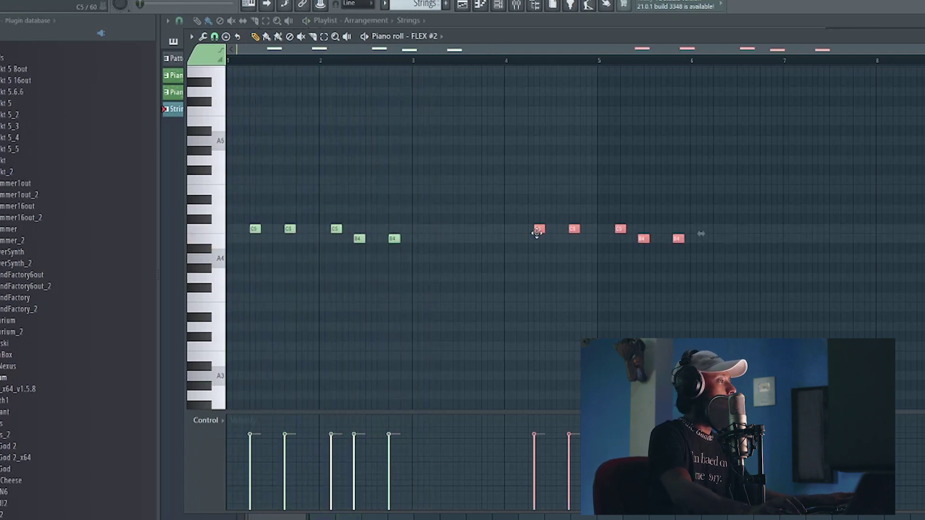
key(space)
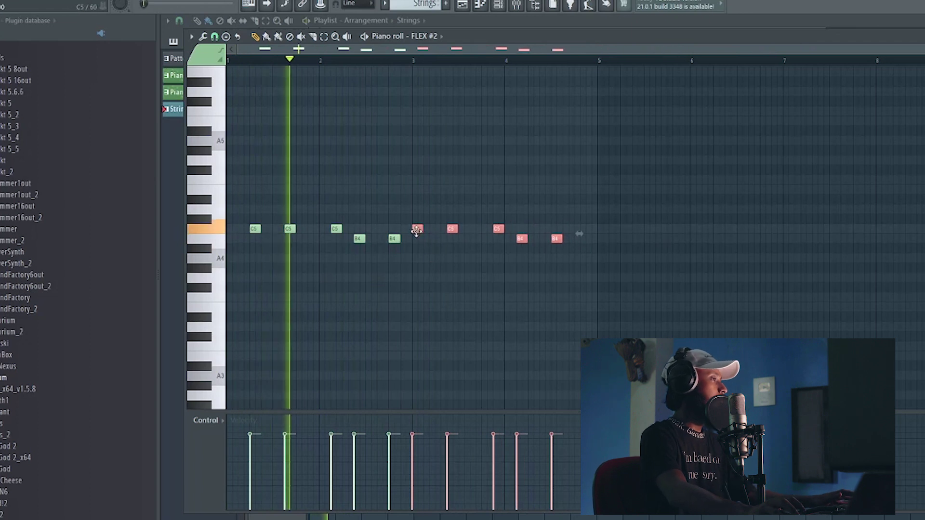
drag(417, 228, 440, 230)
click(452, 266)
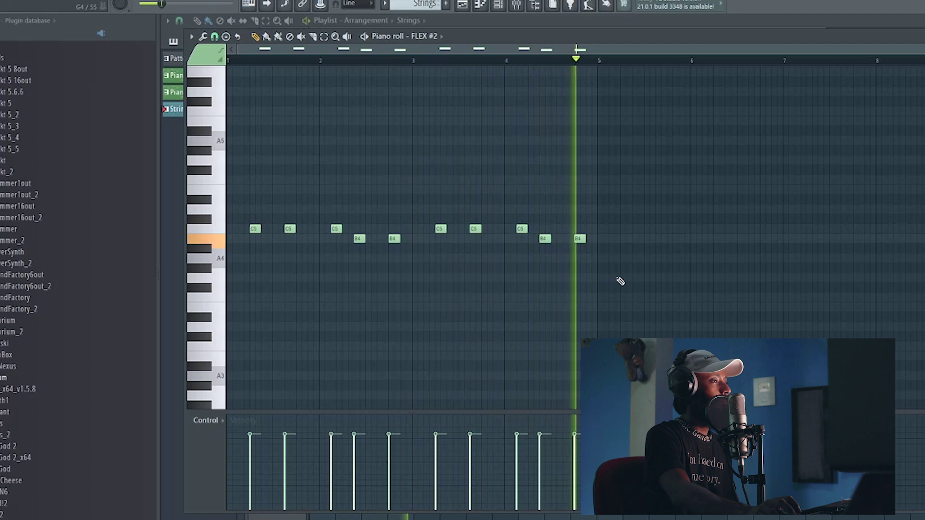
key(space)
- Randomize the string notes' volume, release and modulation levels, trying pitch variation and resetting it before accepting
drag(617, 281, 327, 179)
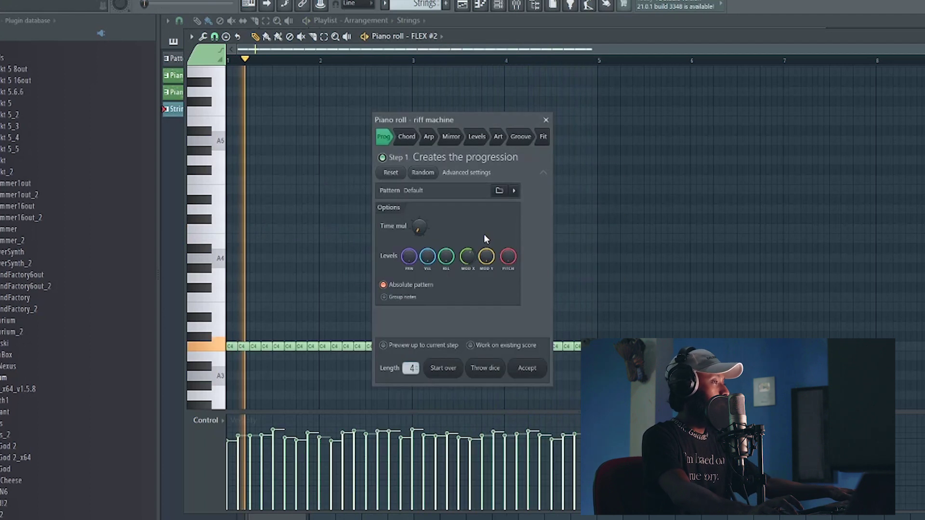
click(545, 120)
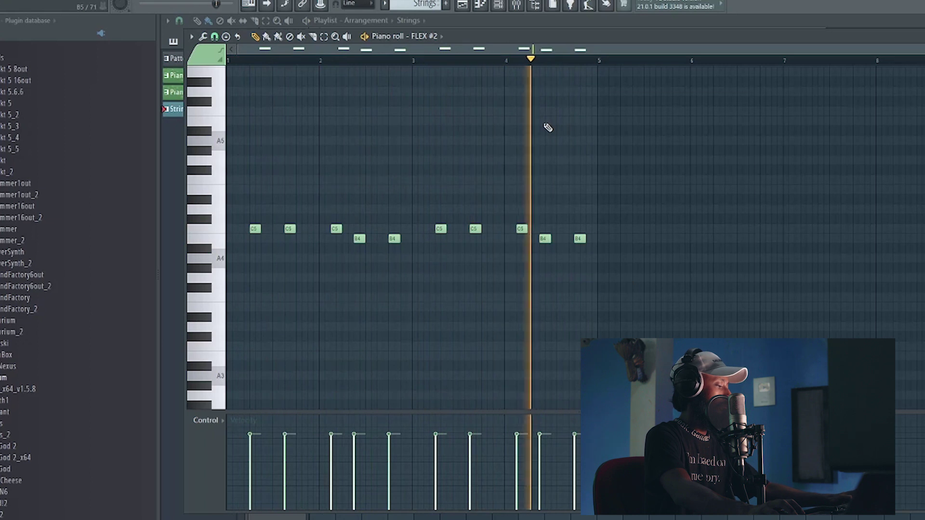
key(alt+r)
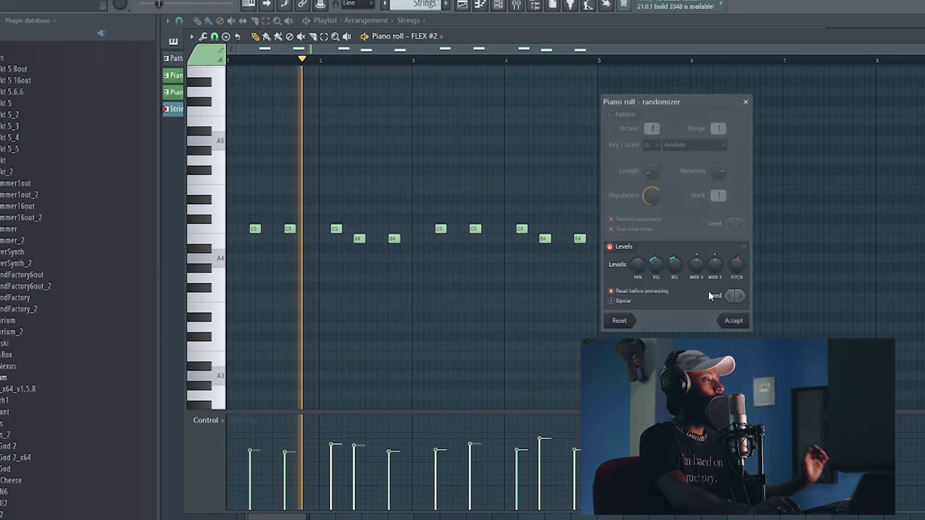
drag(739, 268, 739, 258)
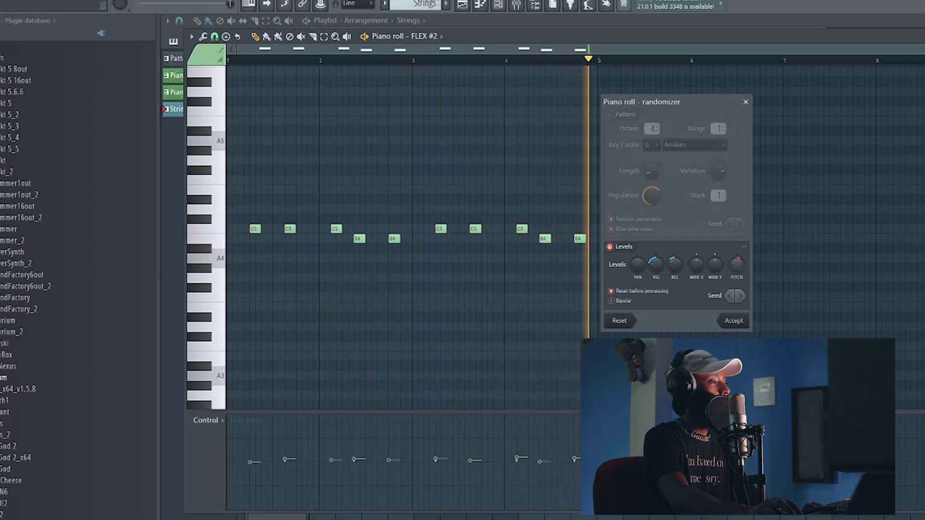
drag(738, 263, 737, 268)
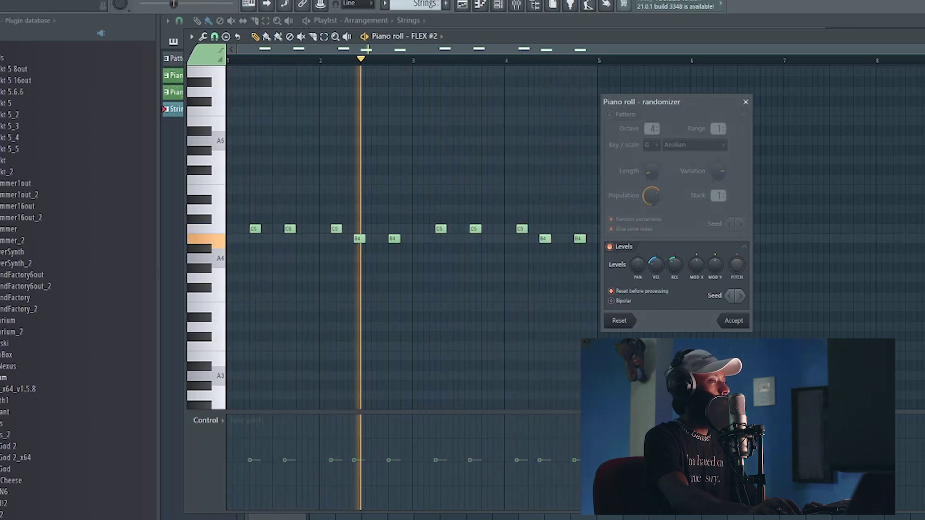
drag(675, 266, 696, 257)
click(732, 320)
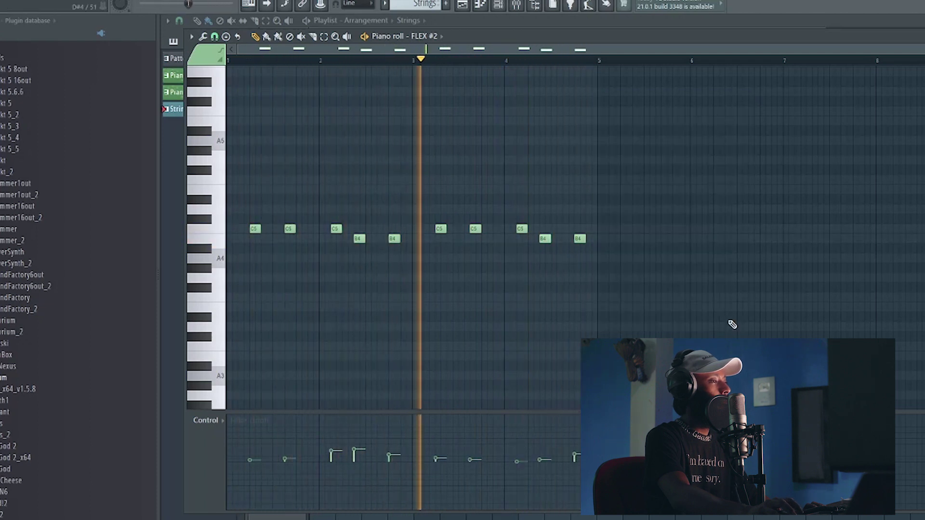
- Return to the playlist and place Strings clips on Track 3 at bars 9 and 13, filling bars 9 to 16
click(915, 36)
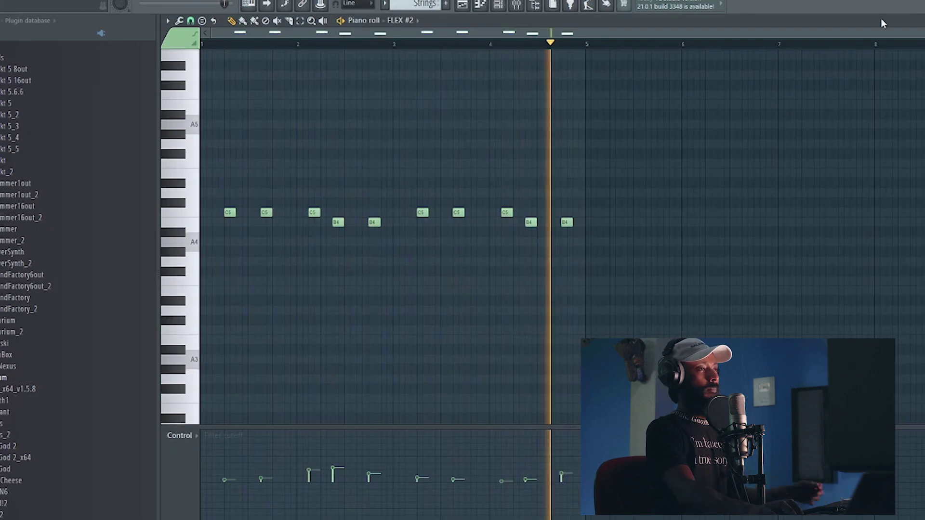
key(Escape)
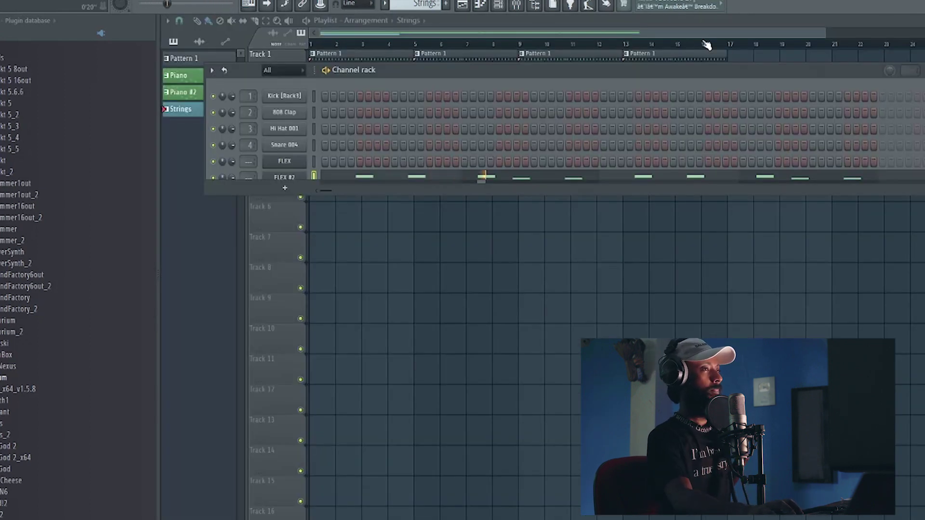
key(Escape)
drag(362, 126, 553, 129)
click(730, 125)
drag(730, 125, 652, 125)
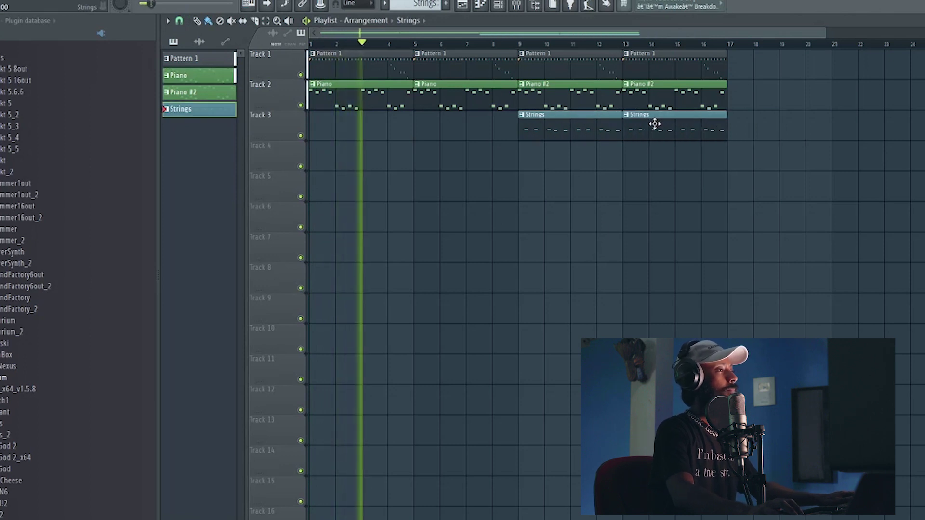
key(ctrl+s)
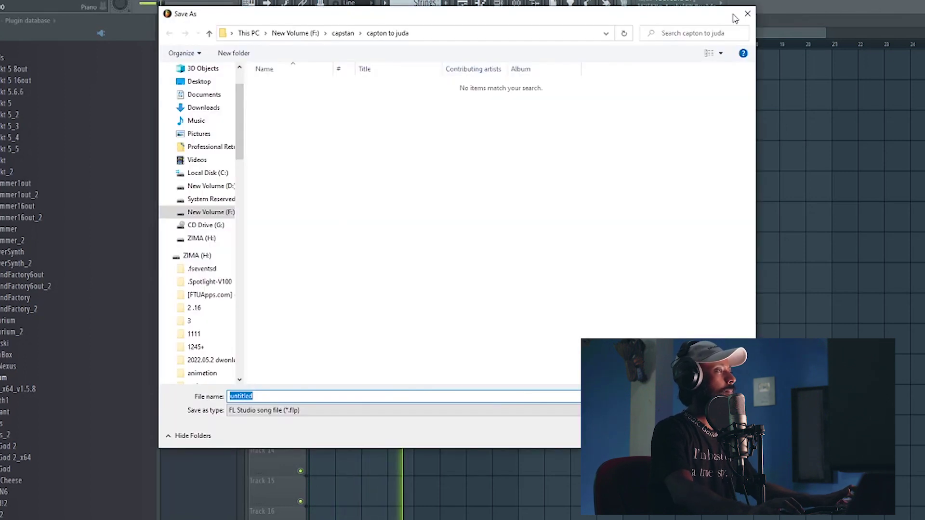
click(747, 14)
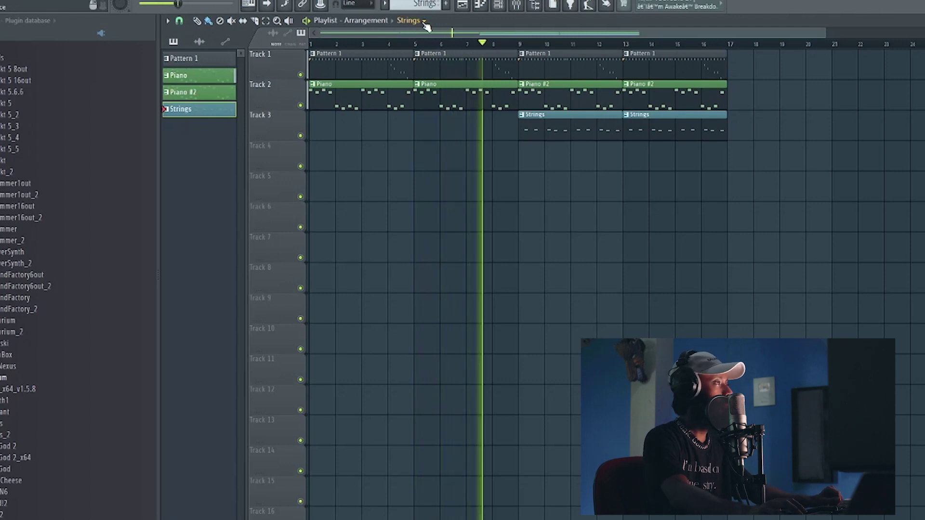
- Create a red pattern named Bass with a clip on Track 4 at bar 1, and open the Channel rack
click(448, 6)
click(494, 48)
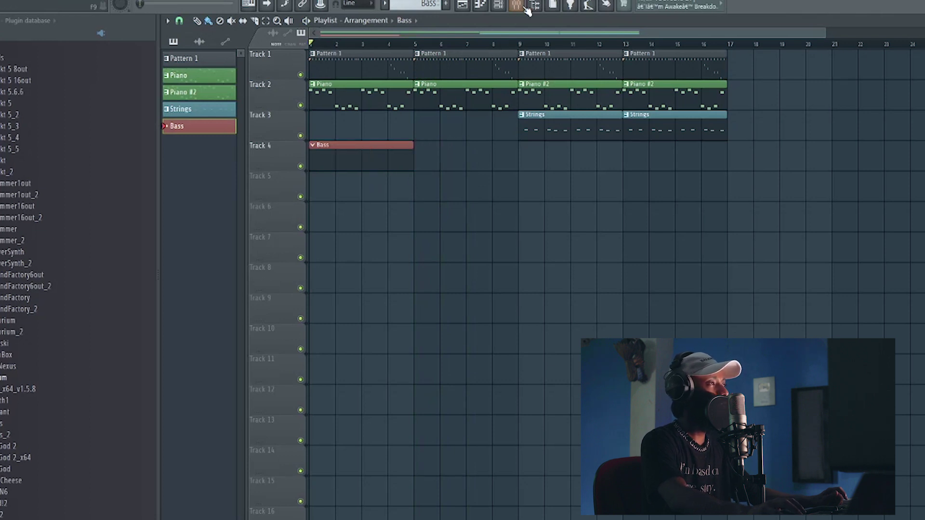
click(500, 6)
scroll(346, 163, down, 1)
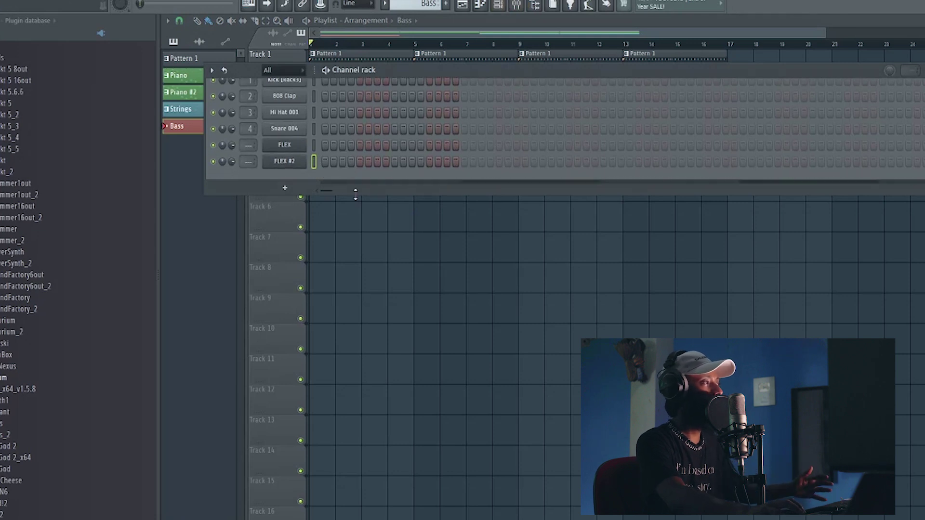
- Browse the drum kit's 808 samples and add Dababy 808 003 as a new channel below FLEX #2
drag(363, 194, 377, 270)
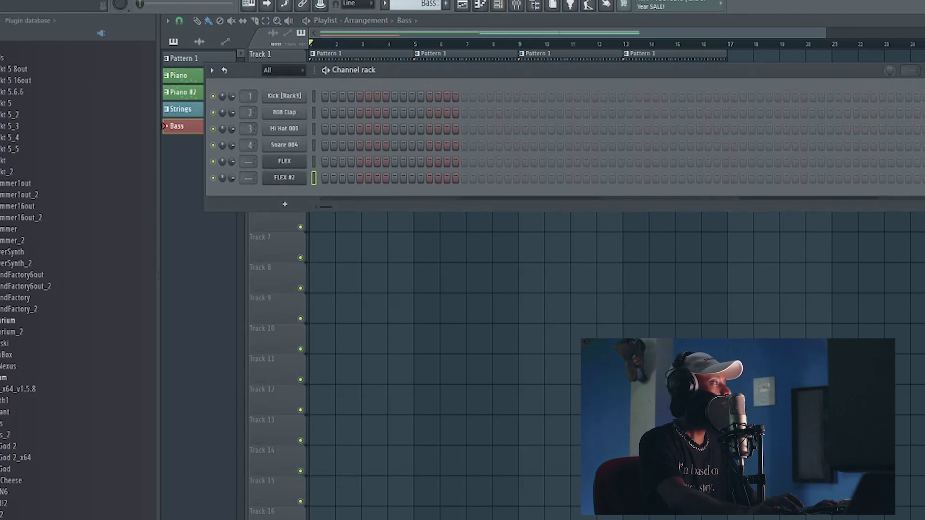
click(12, 35)
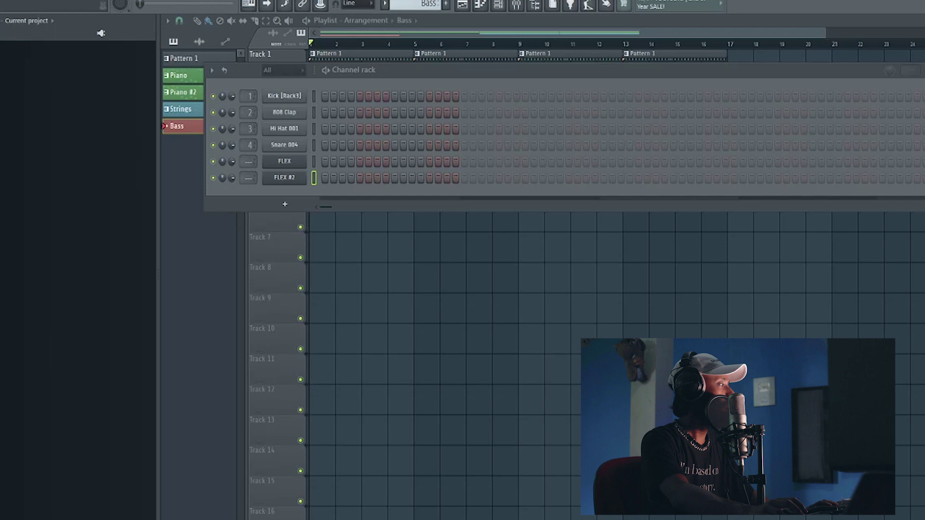
click(2, 34)
click(20, 271)
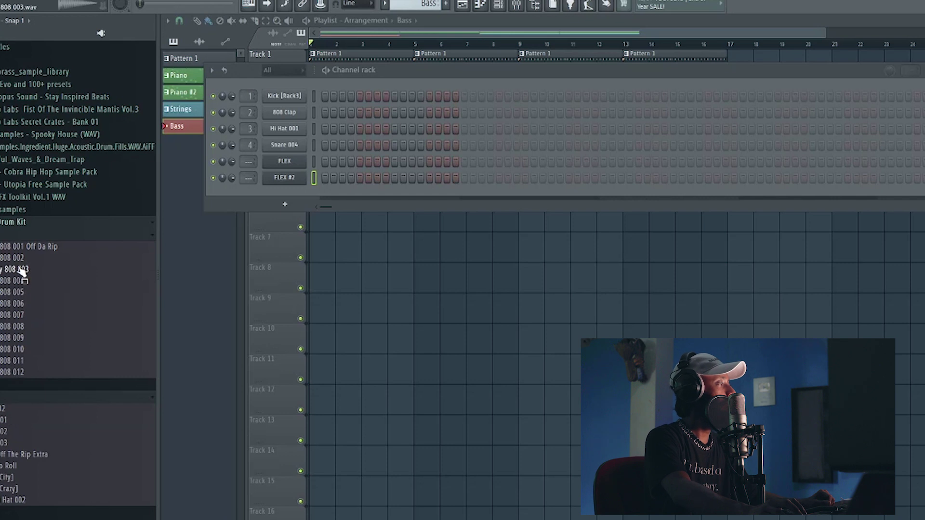
drag(259, 198, 275, 193)
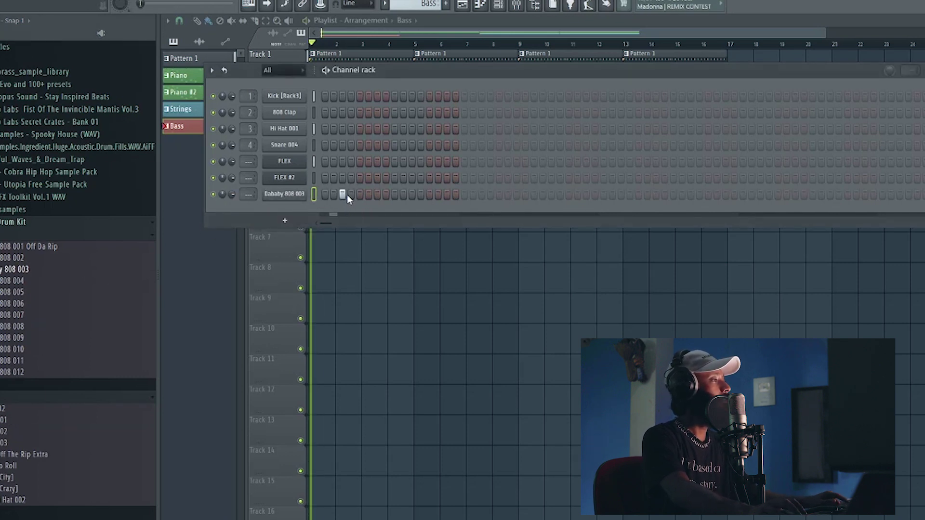
- Program Dababy 808 003 hits on steps 1, 7, 11, 13, 21 and 31 of the Bass pattern during playback
click(359, 194)
click(359, 194)
click(326, 194)
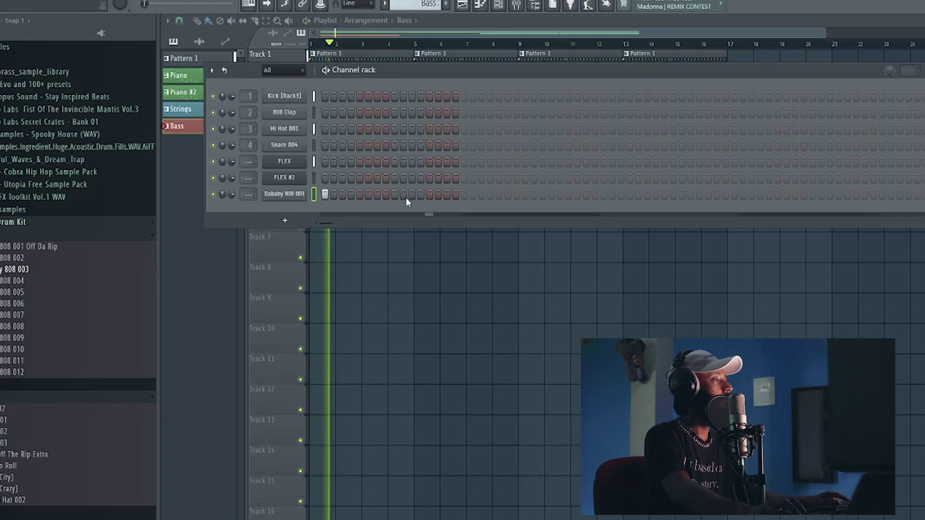
click(377, 194)
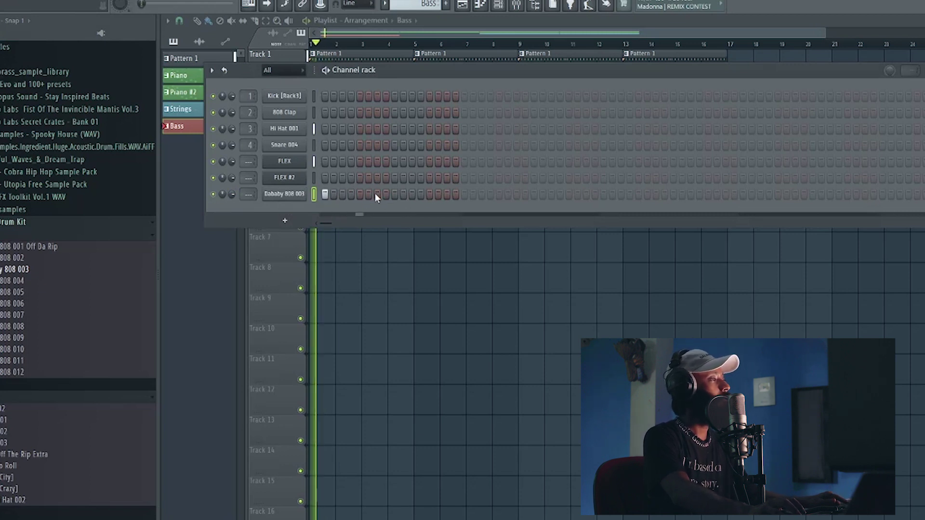
click(412, 194)
click(429, 194)
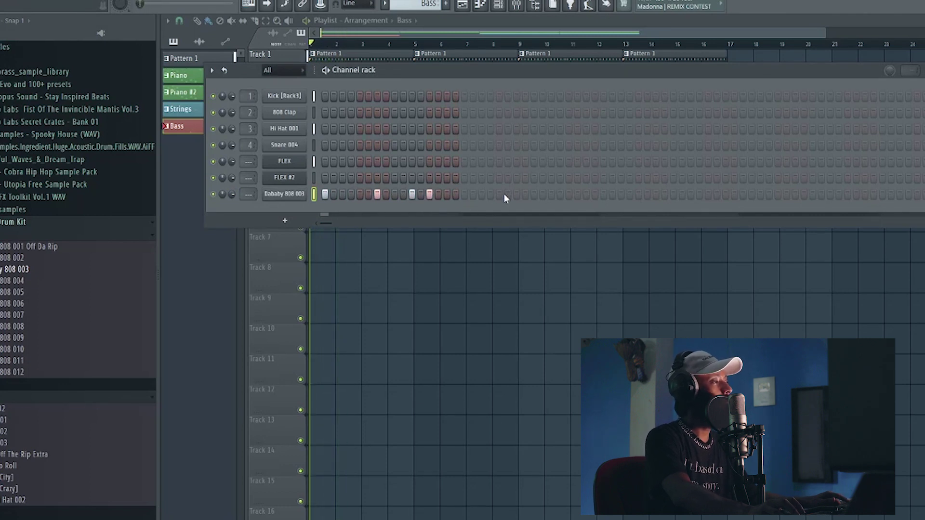
click(490, 193)
click(491, 194)
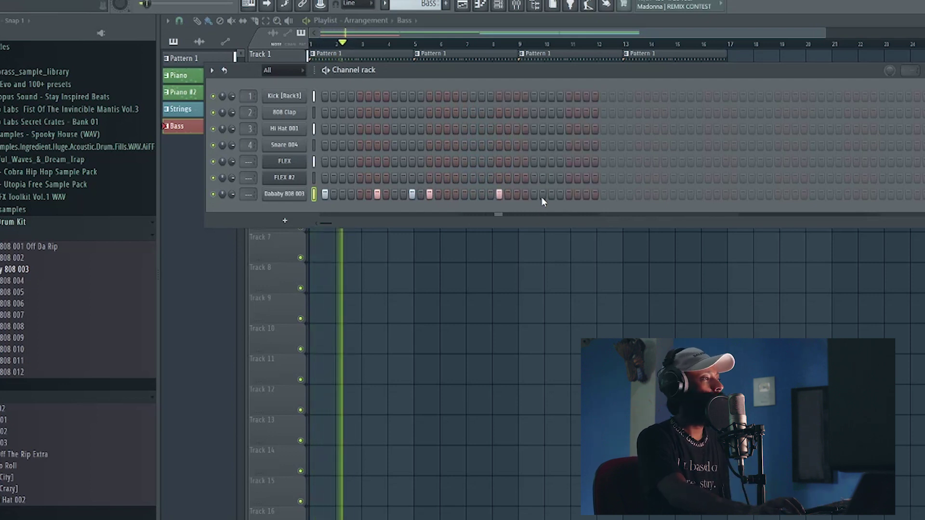
click(585, 194)
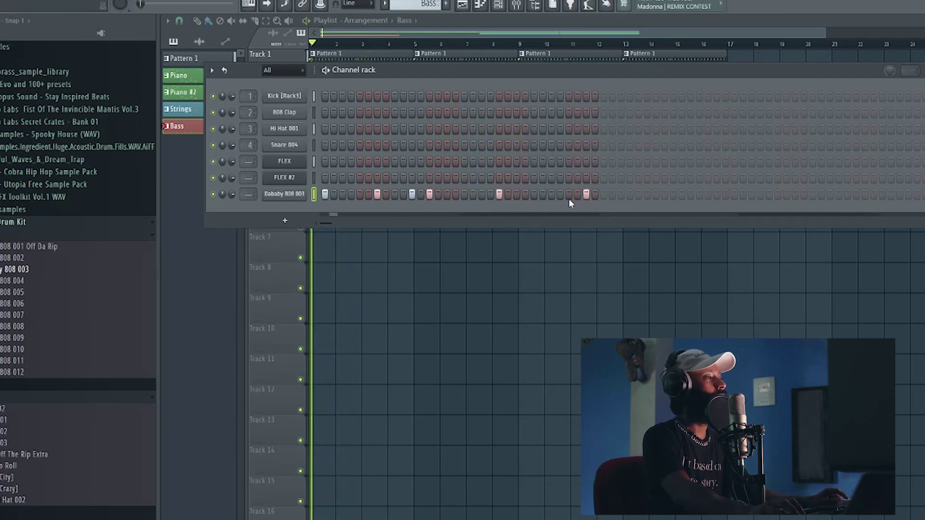
- Open the 808 in the piano roll and duplicate its two-bar pattern into bars 3 and 4
right_click(299, 199)
click(325, 195)
drag(513, 306, 200, 141)
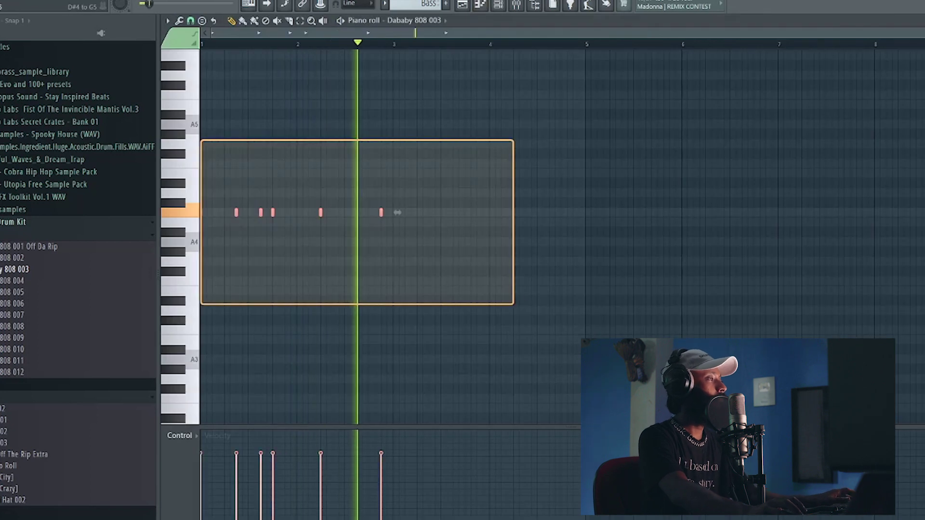
key(ctrl+b)
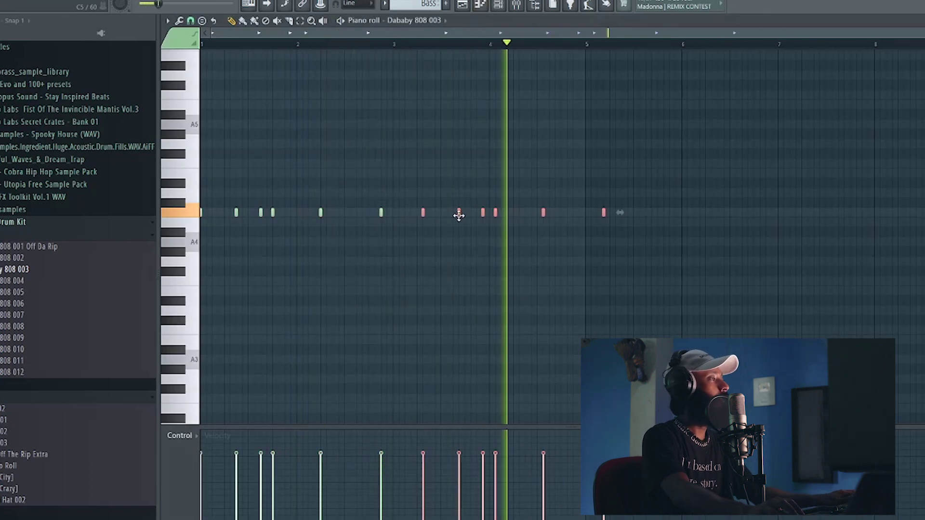
right_click(441, 248)
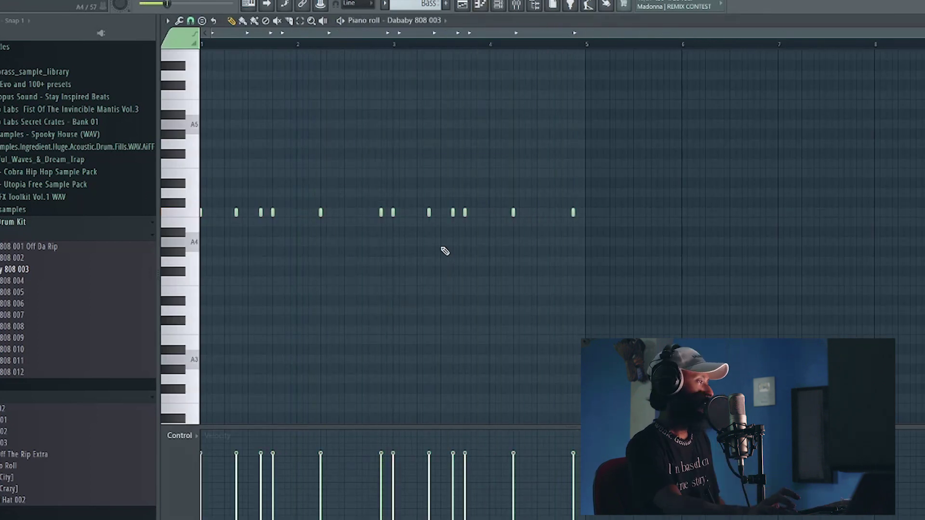
- Lower the last 808 note at the end of bar 4 to B4 and check it during playback
key(space)
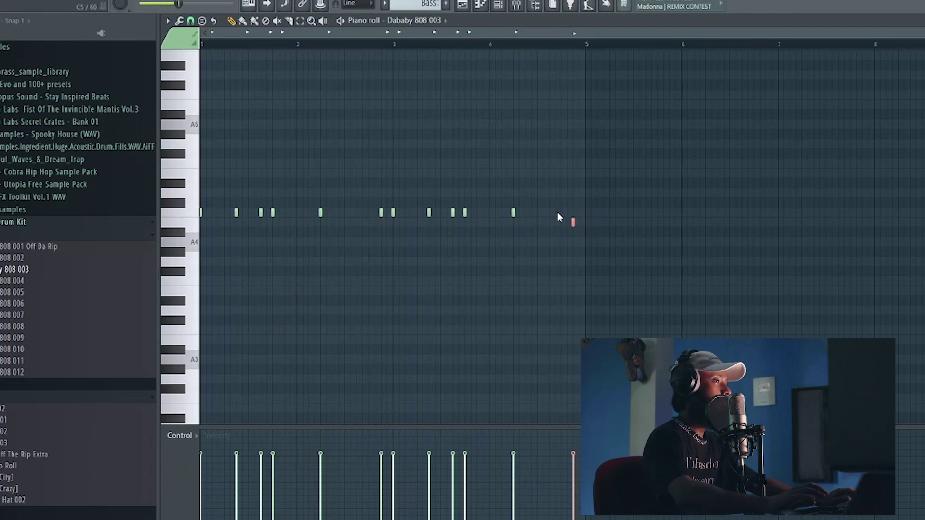
key(ctrl+s)
click(747, 14)
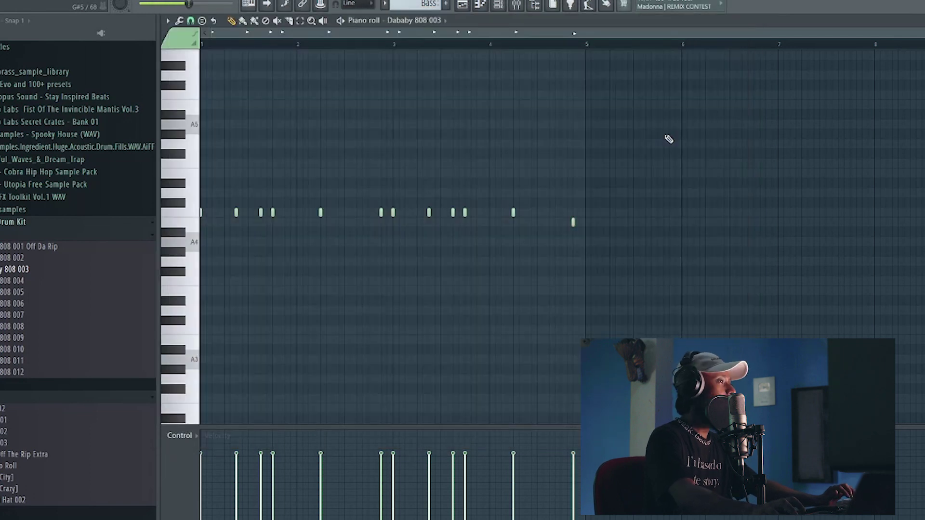
key(space)
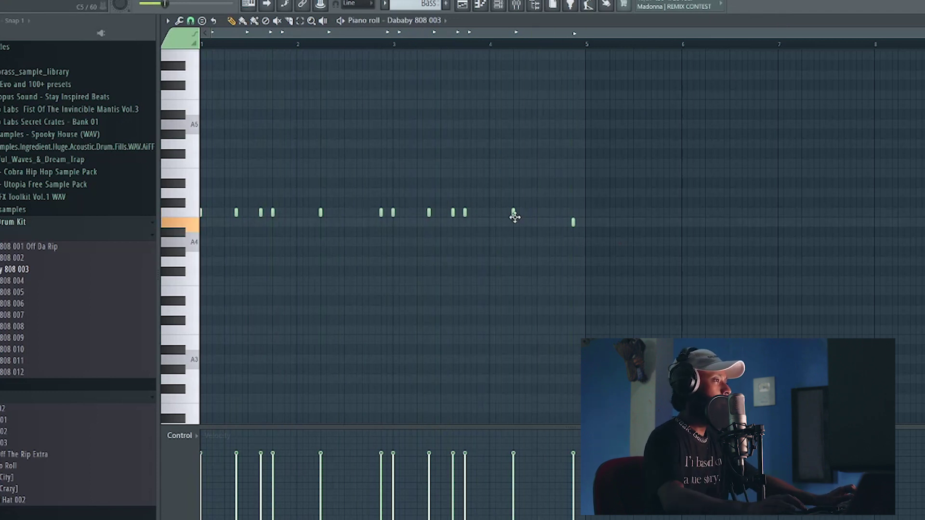
- Lower both 808 notes in bar 2 and the first one in bar 4 to B4, and raise that bar 4 note an octave
drag(308, 199, 381, 220)
drag(543, 225, 503, 203)
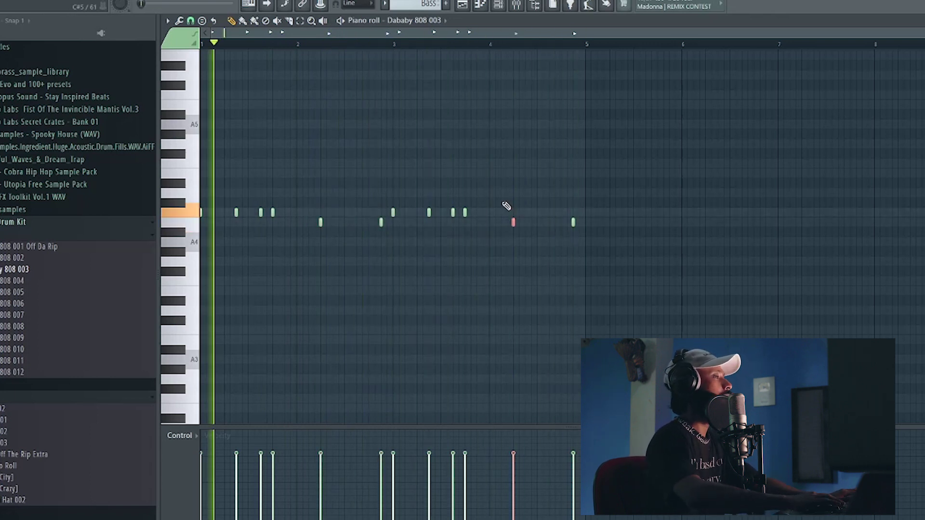
key(ctrl+Up)
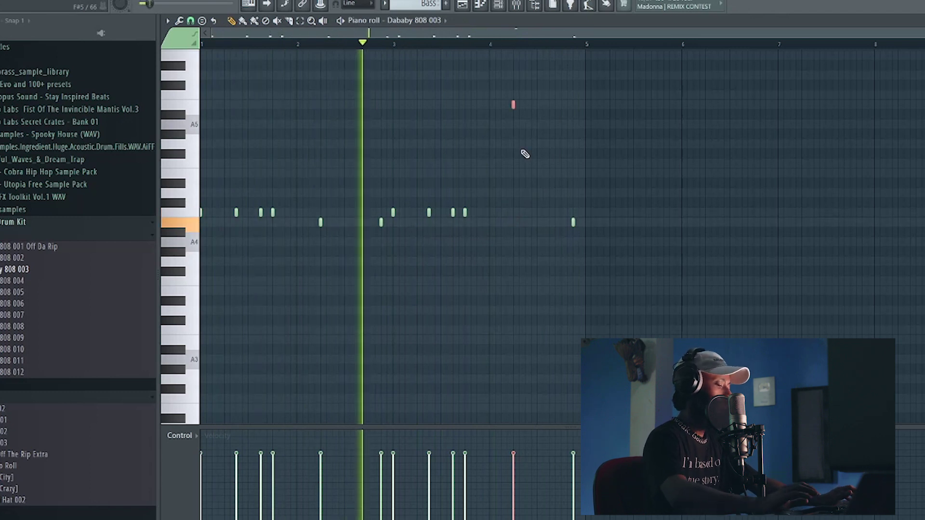
- Lower the selected bar 4 808 note one octave to B4 and play the arrangement in the Playlist
key(ctrl+Down)
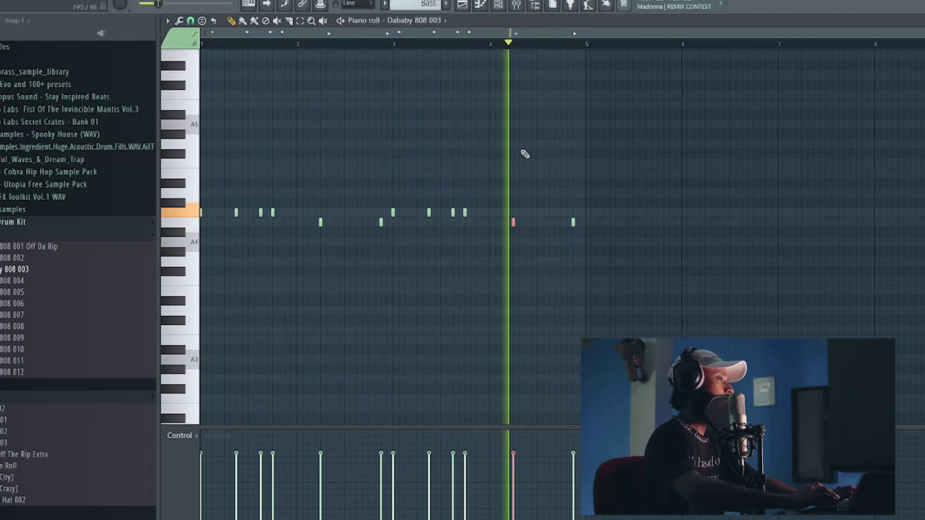
key(space)
click(498, 4)
double_click(685, 22)
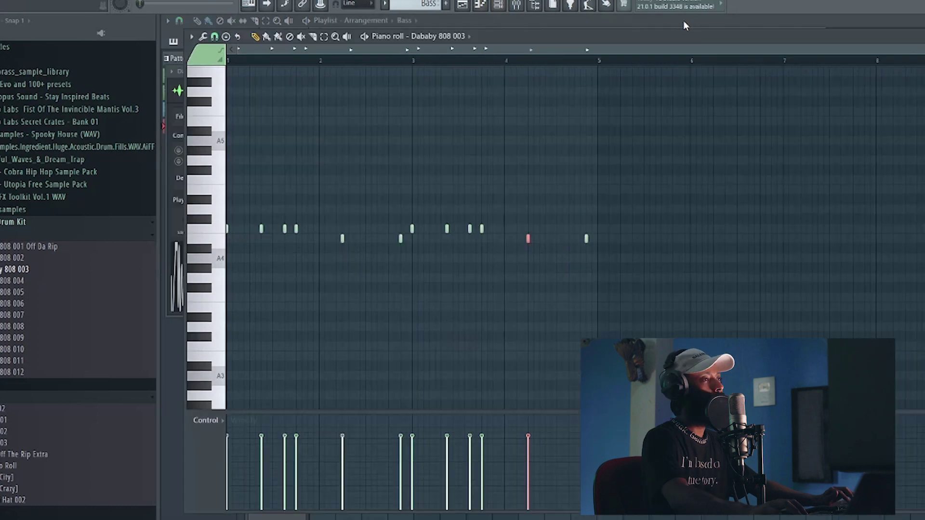
click(685, 24)
key(space)
drag(354, 154, 643, 155)
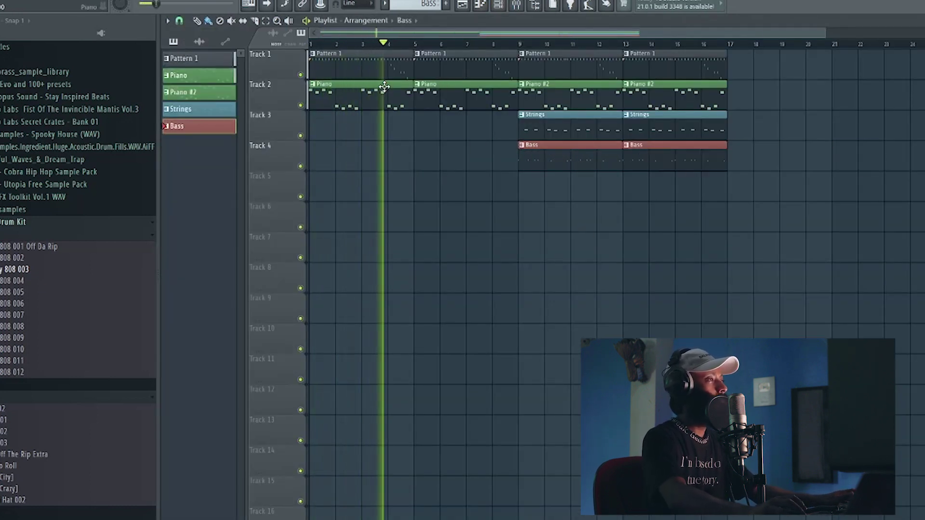
key(space)
- Open the mixer, move it so the first inserts are in view, and check the levels during playback
click(516, 5)
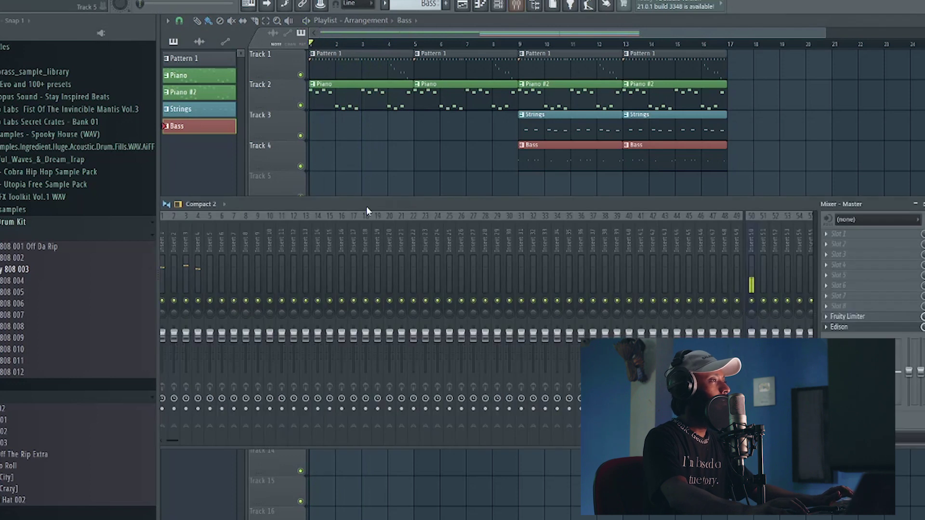
drag(356, 201, 474, 168)
key(space)
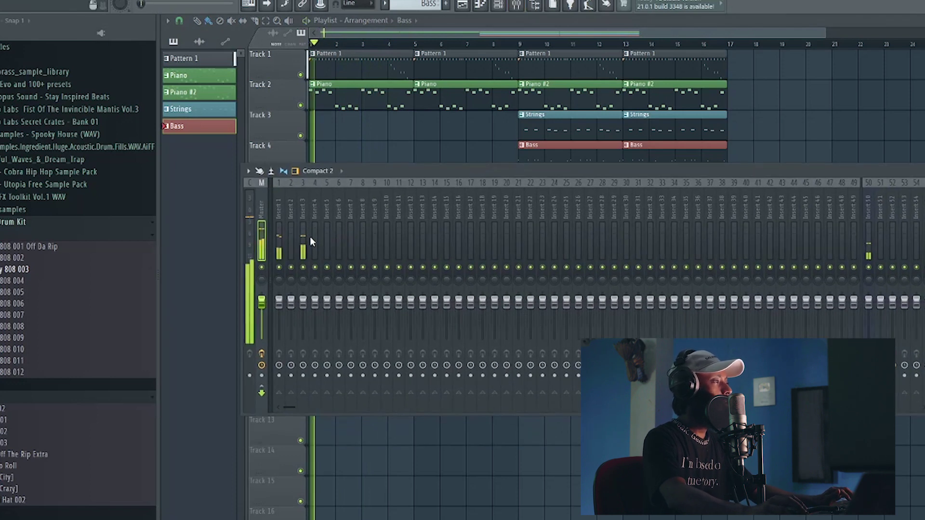
- Route the FLEX, FLEX #2 and Dababy 808 003 channels to mixer inserts 5, 6 and 7
click(358, 92)
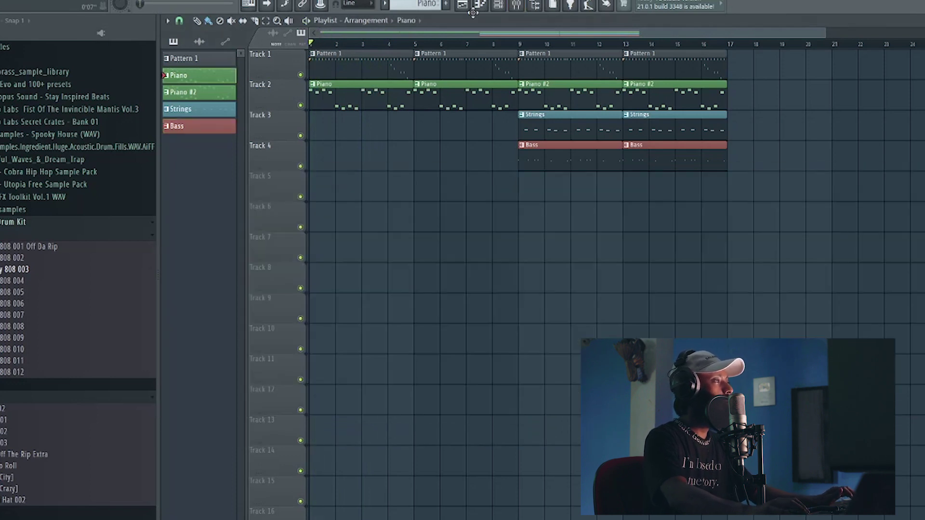
click(497, 6)
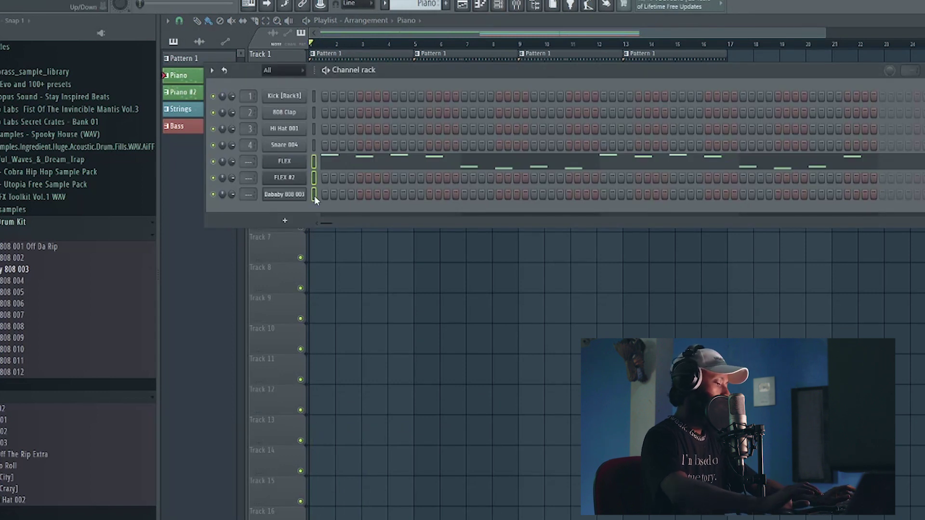
key(ctrl+l)
click(345, 248)
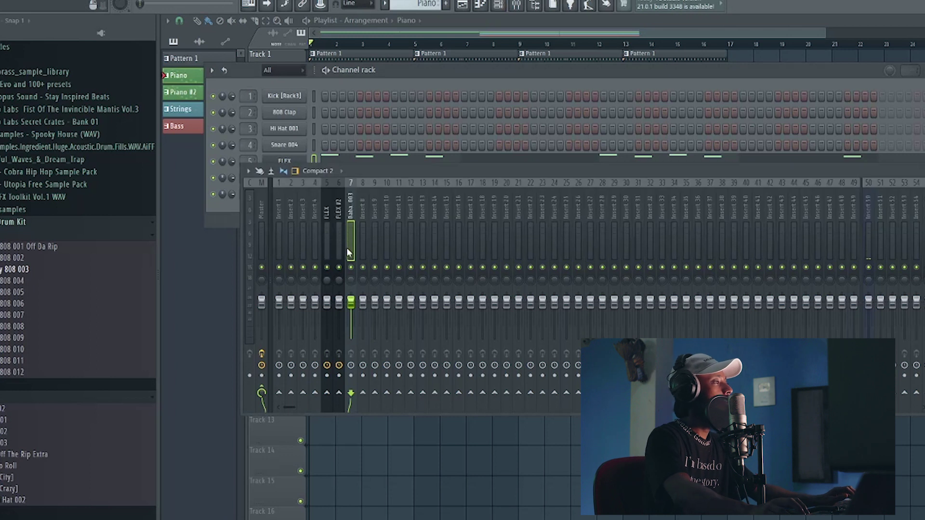
click(327, 253)
click(845, 163)
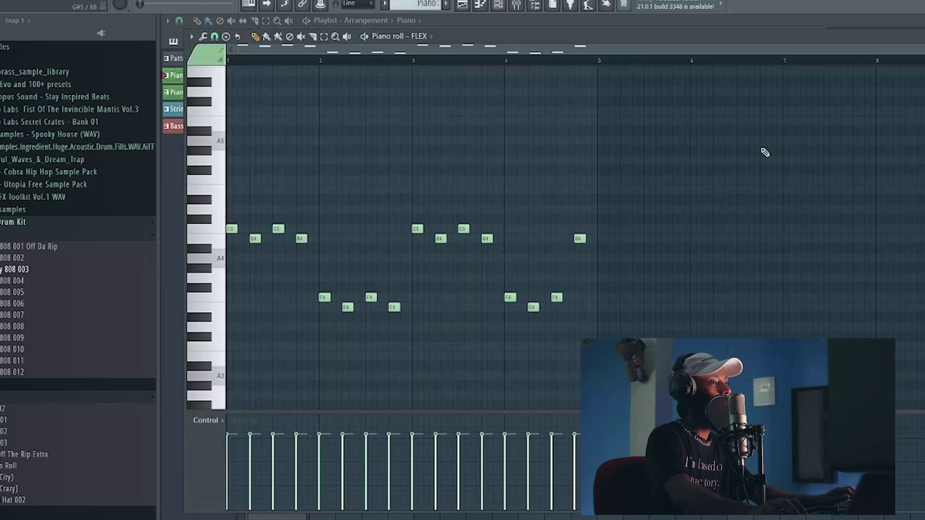
click(643, 25)
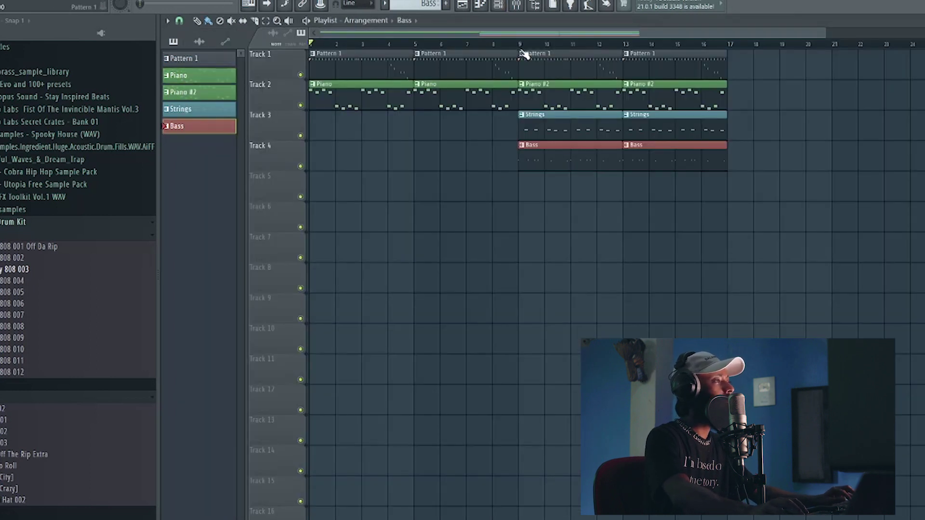
- Add the Looperator effect from the plugin database to the FLEX mixer insert
click(516, 4)
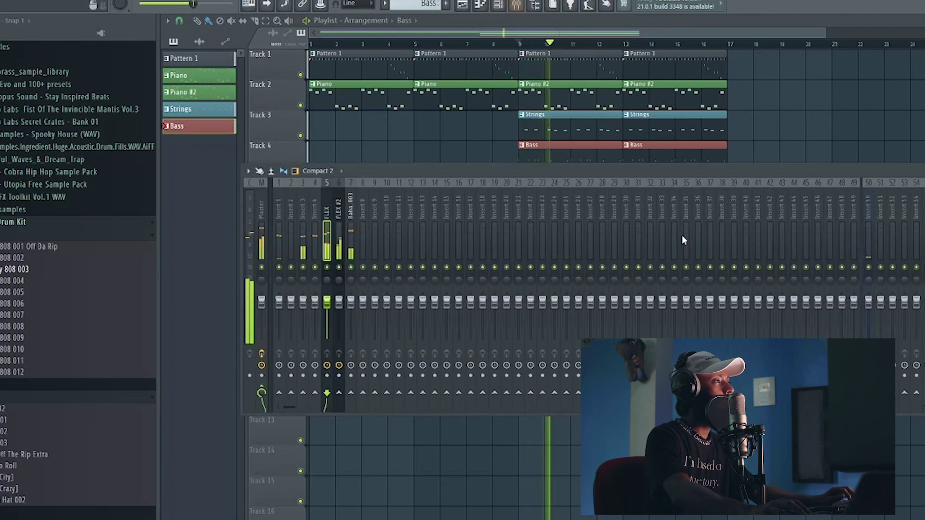
click(923, 238)
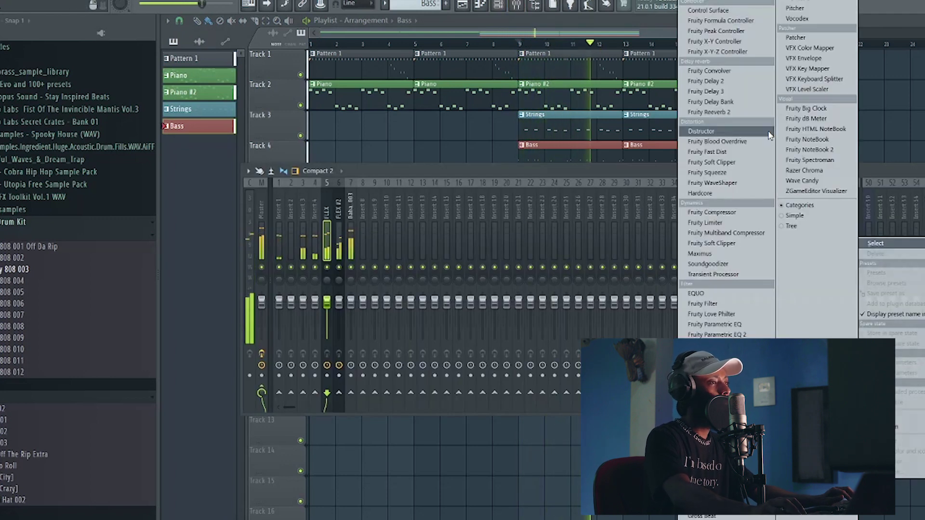
click(451, 169)
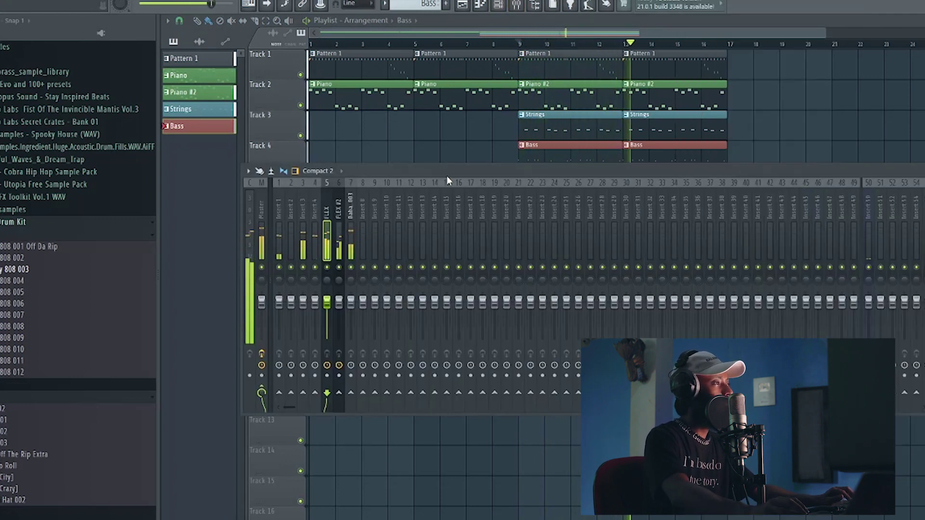
key(space)
click(120, 32)
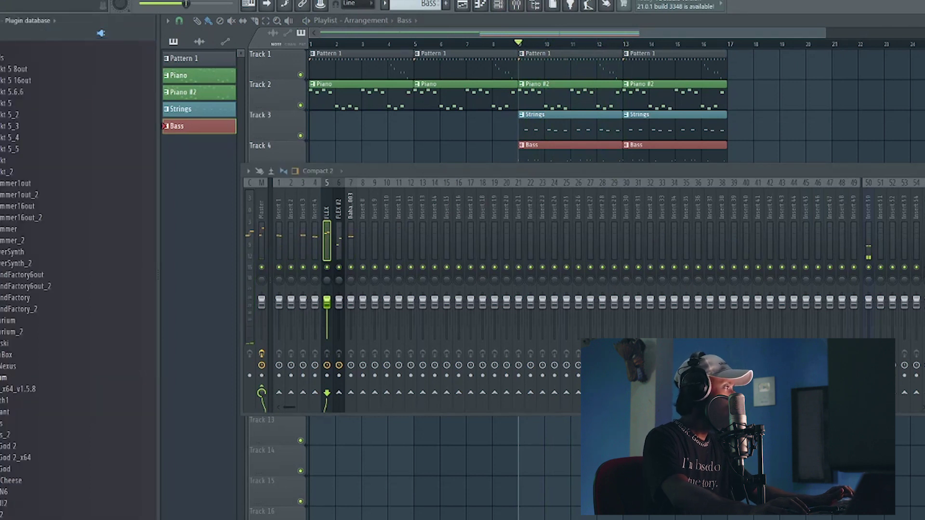
scroll(14, 304, down, 20)
scroll(29, 289, down, 10)
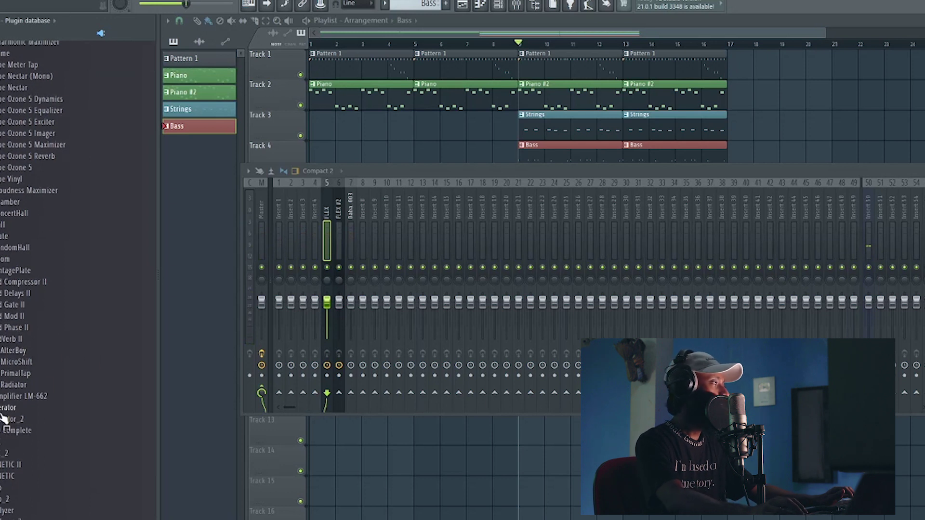
drag(296, 231, 326, 225)
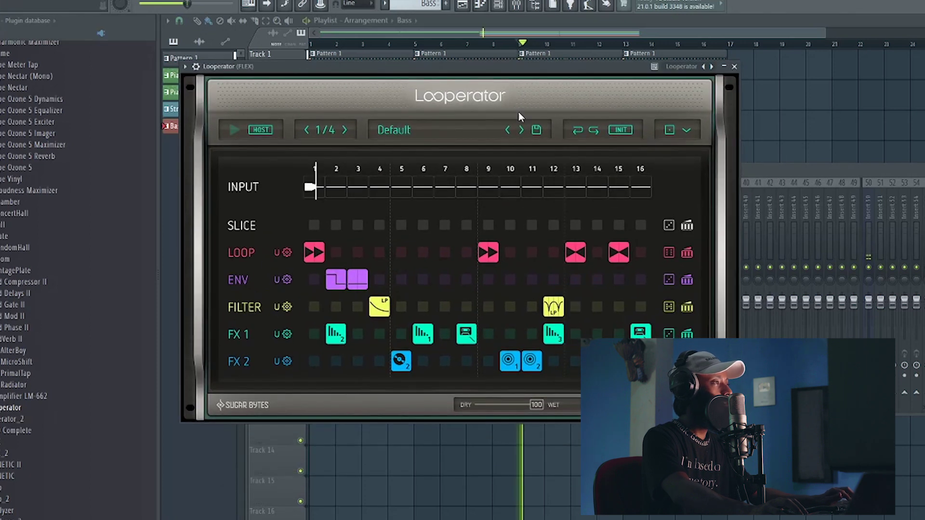
- Try the Looperator presets Andromeda 2 and Arcane Mystery, and load Easy Arrange 1 from the Rearrange folder
click(522, 130)
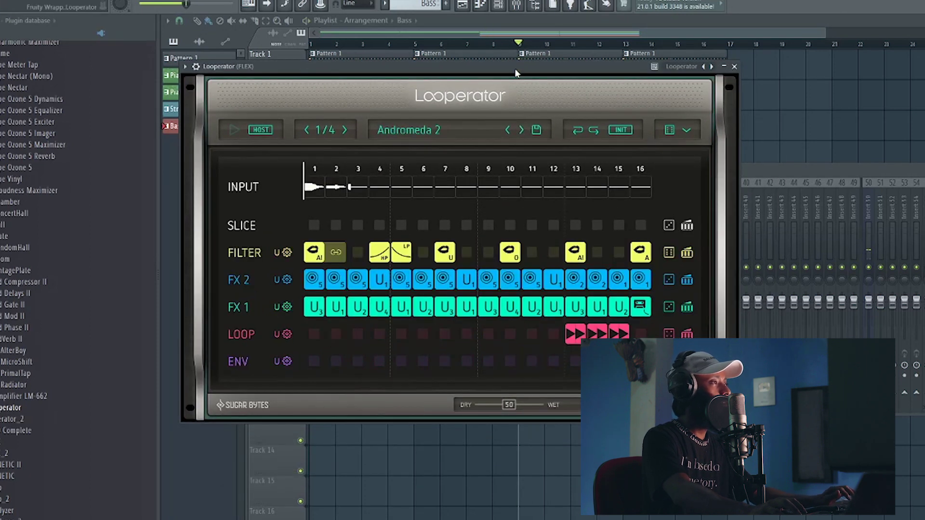
click(521, 130)
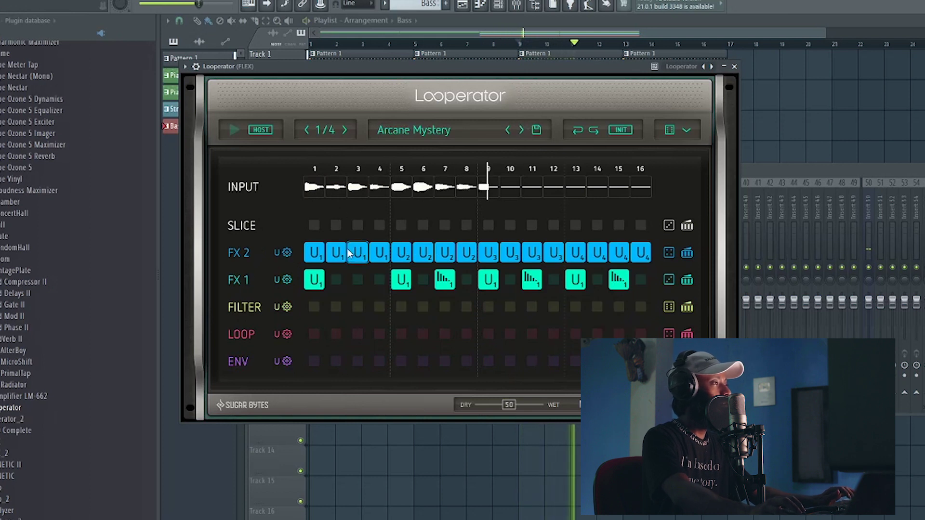
click(420, 135)
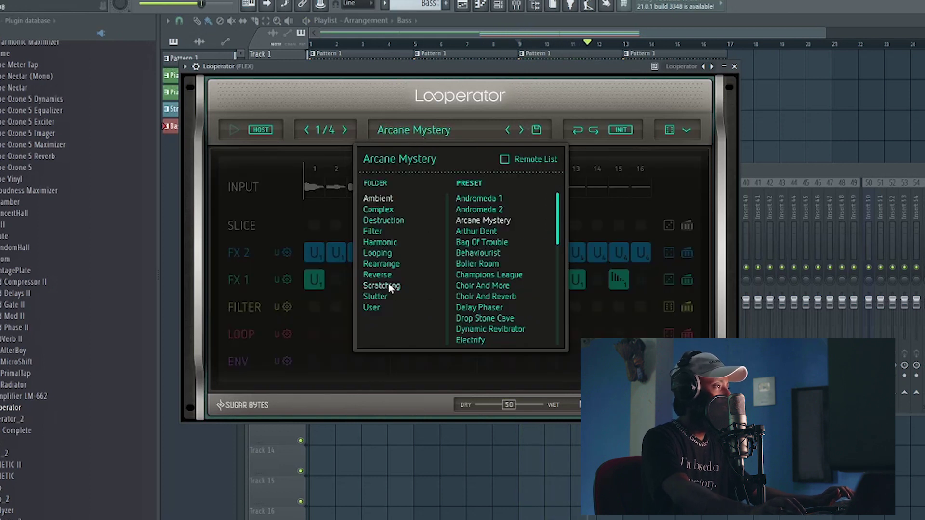
click(383, 263)
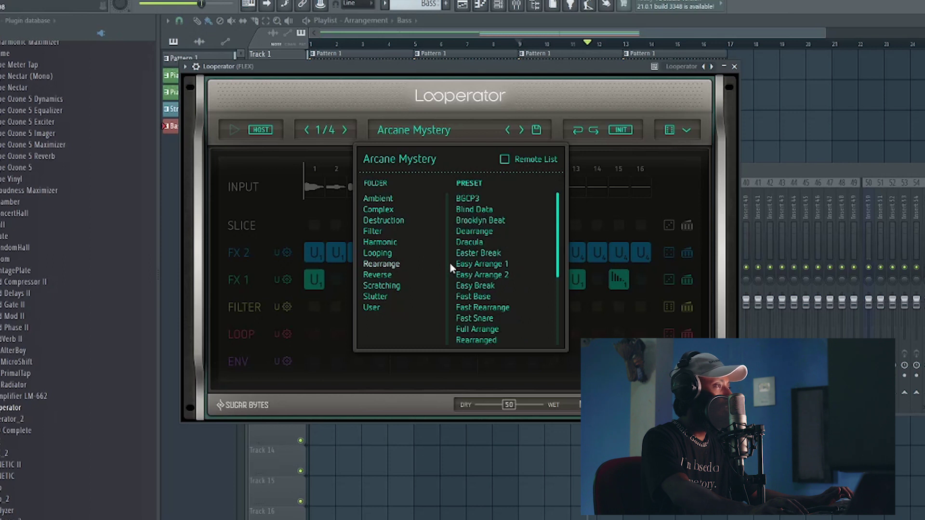
click(482, 264)
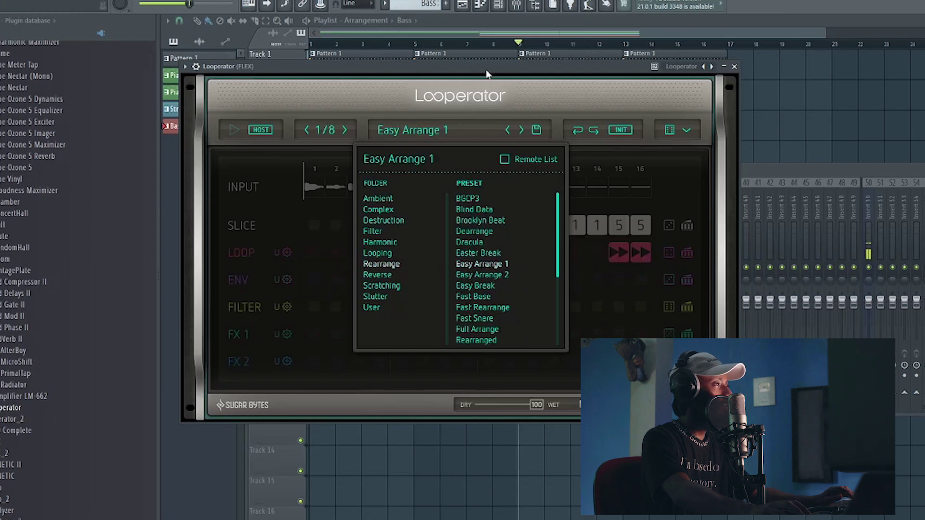
click(568, 88)
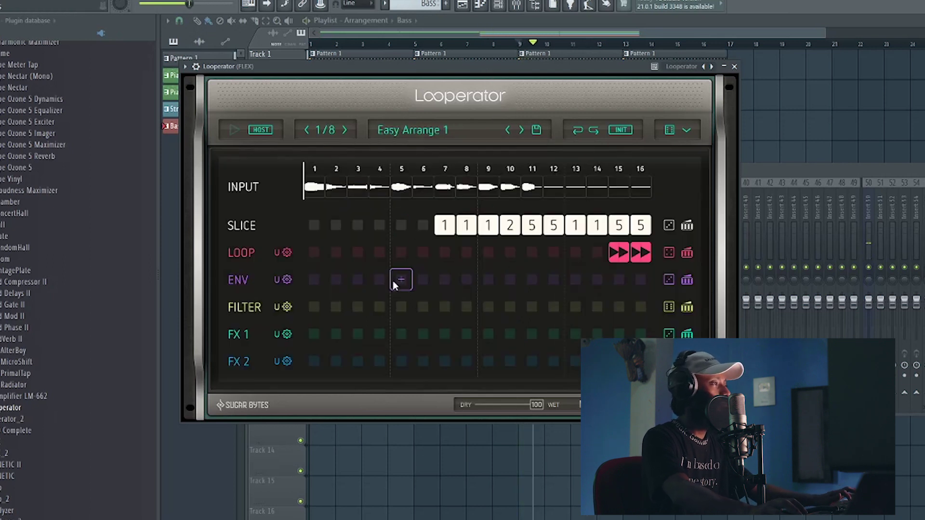
- Clear Looperator's slice steps 9 to 12 and set the dry/wet mix to 47, checking it during playback
key(space)
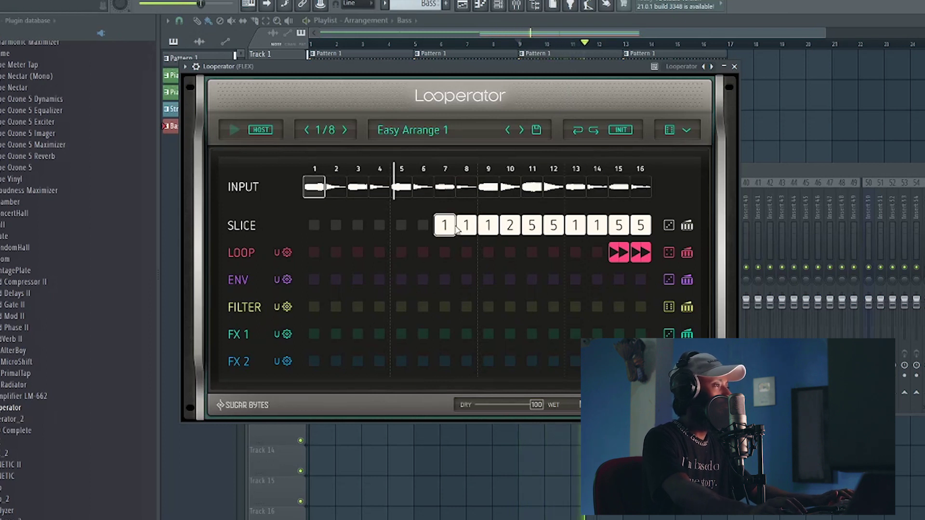
key(space)
drag(510, 231, 531, 230)
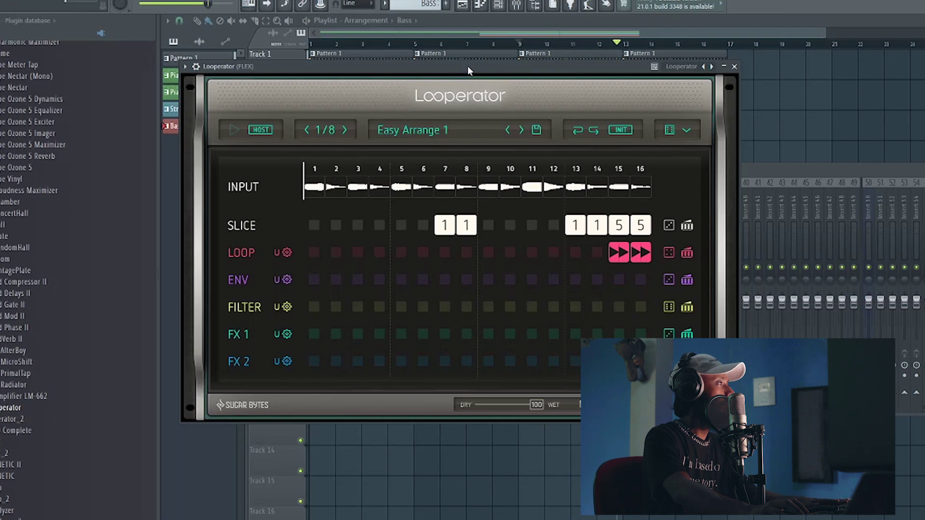
key(space)
key(space)
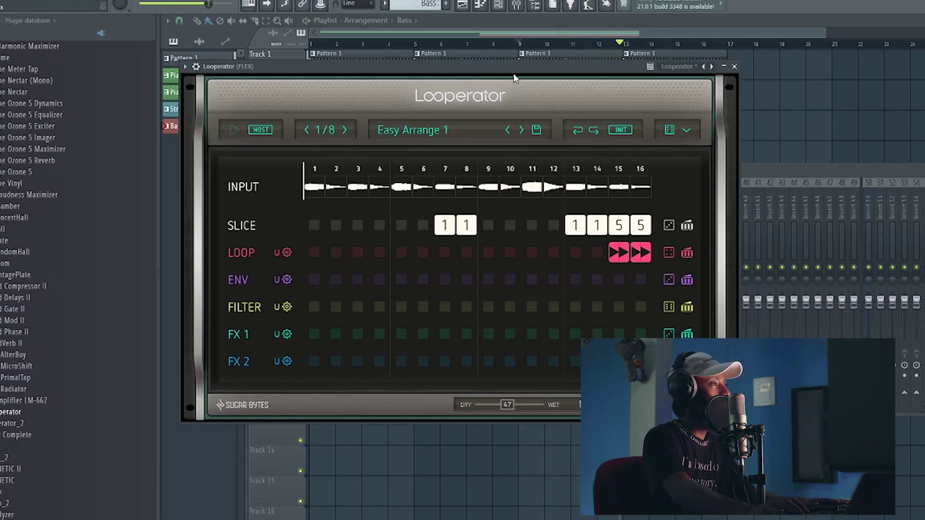
key(space)
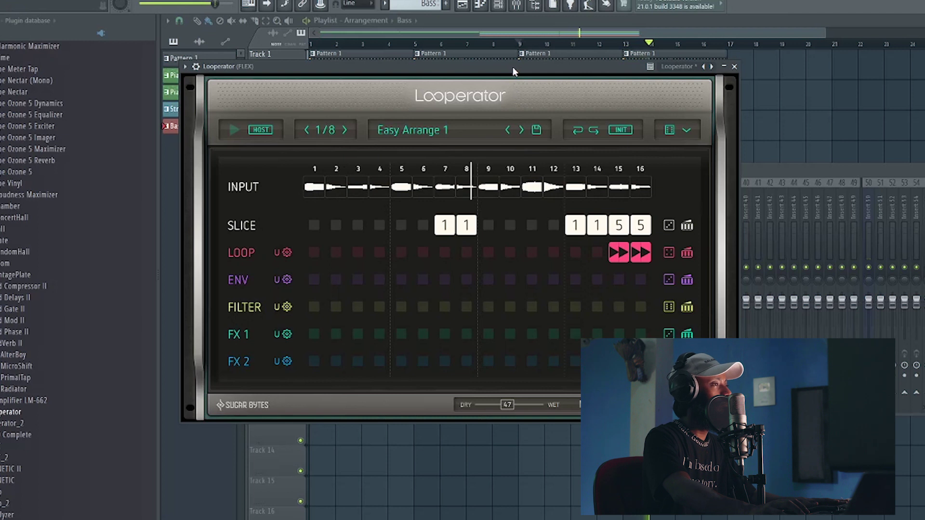
- Assign the 1/2 clock effect to step 4 of Looperator's FX 2 row and listen to it
click(379, 362)
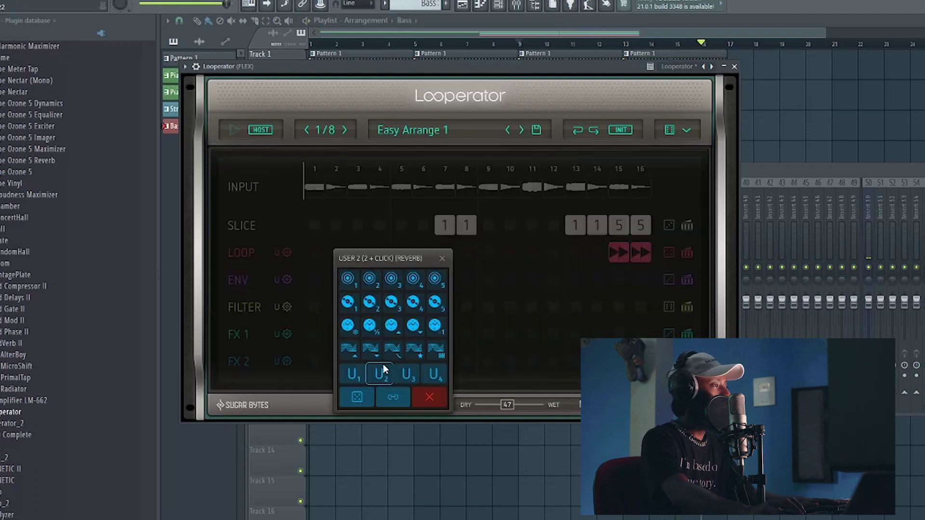
click(369, 326)
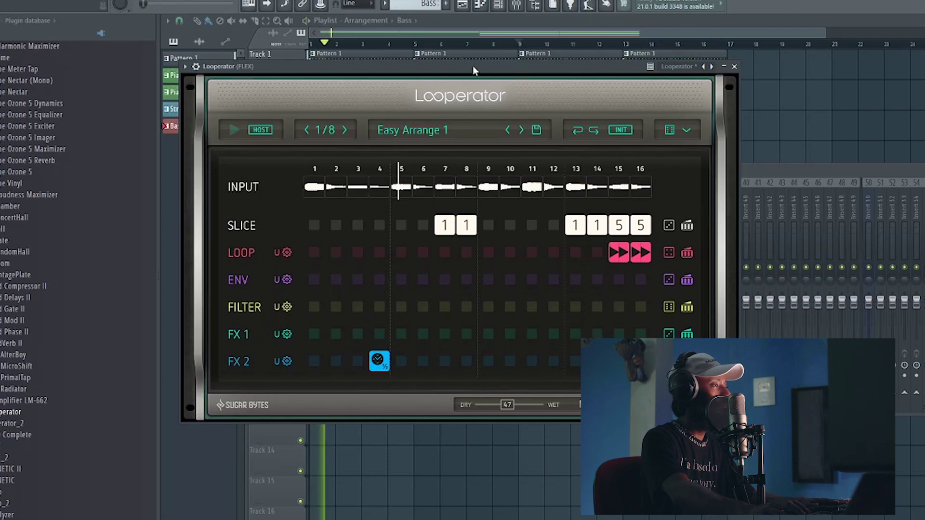
key(space)
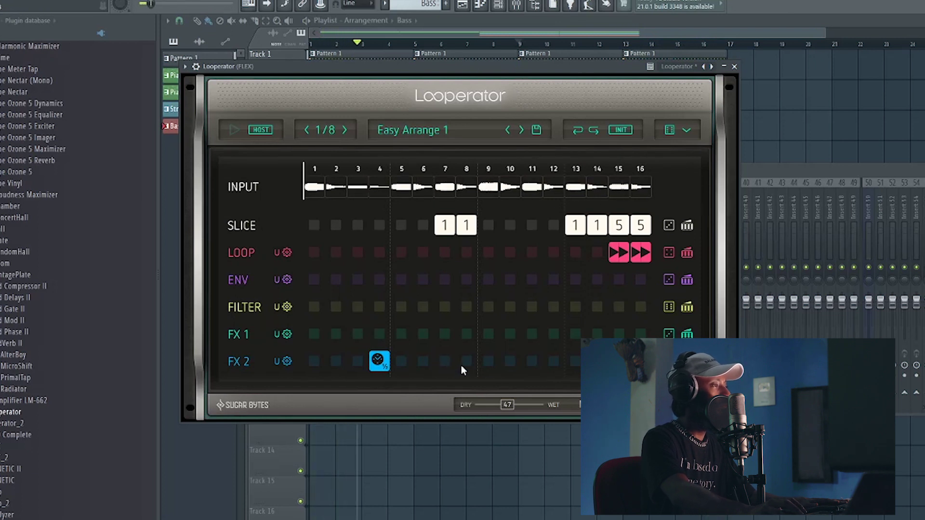
click(378, 367)
click(363, 326)
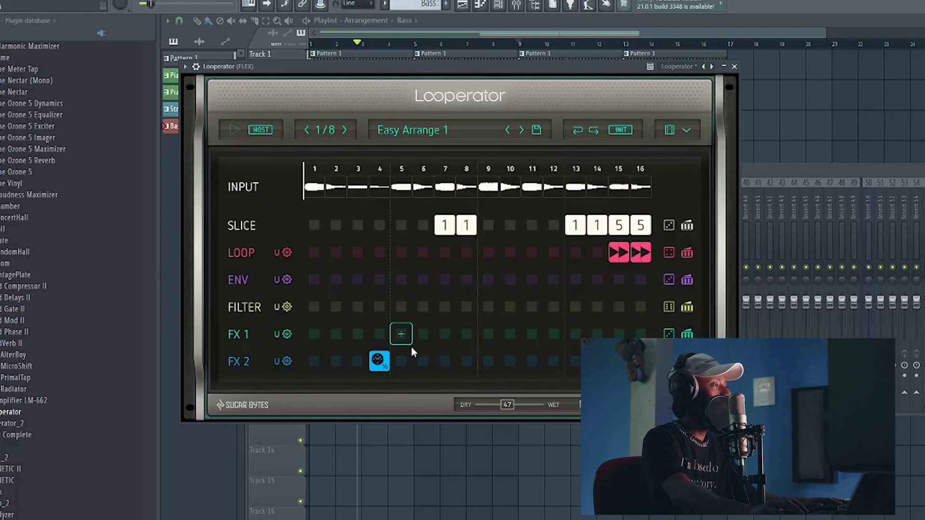
- Fill steps 5 to 8 of Looperator's FX 2 row with the random effect and play the beat
click(402, 362)
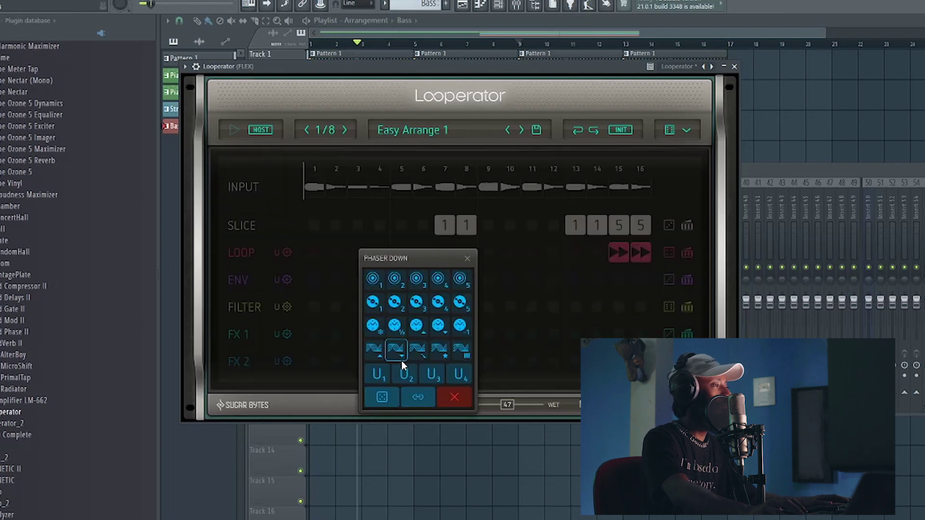
click(395, 326)
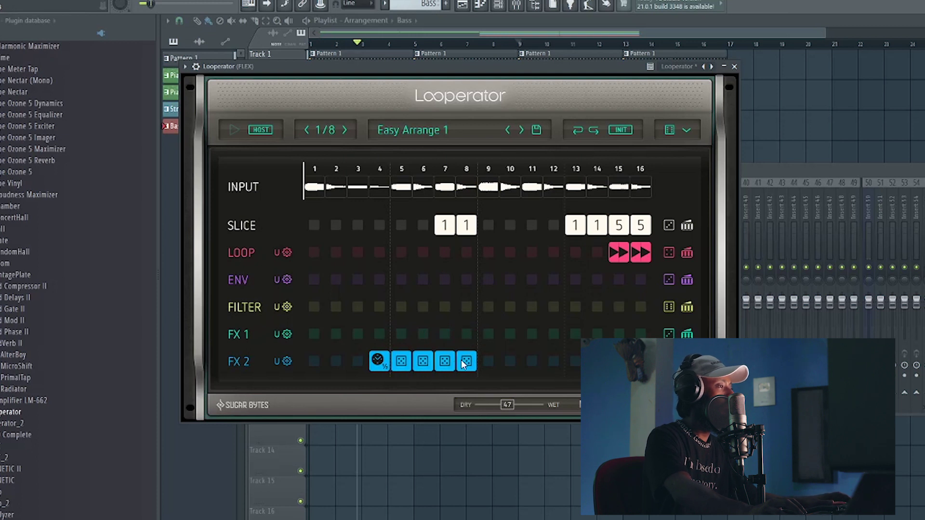
key(space)
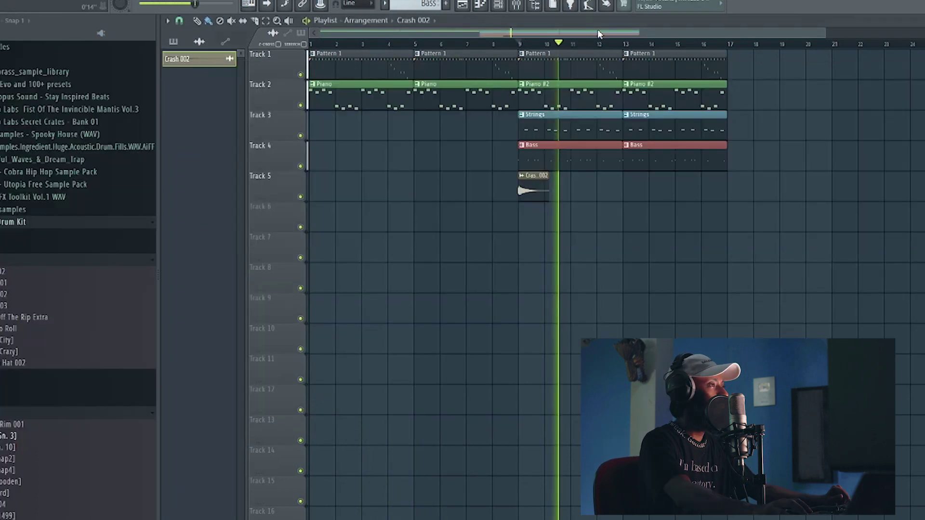
- Add a Perc [Sn. 3] hit on step 31 of Pattern 1 during playback
click(567, 65)
click(515, 4)
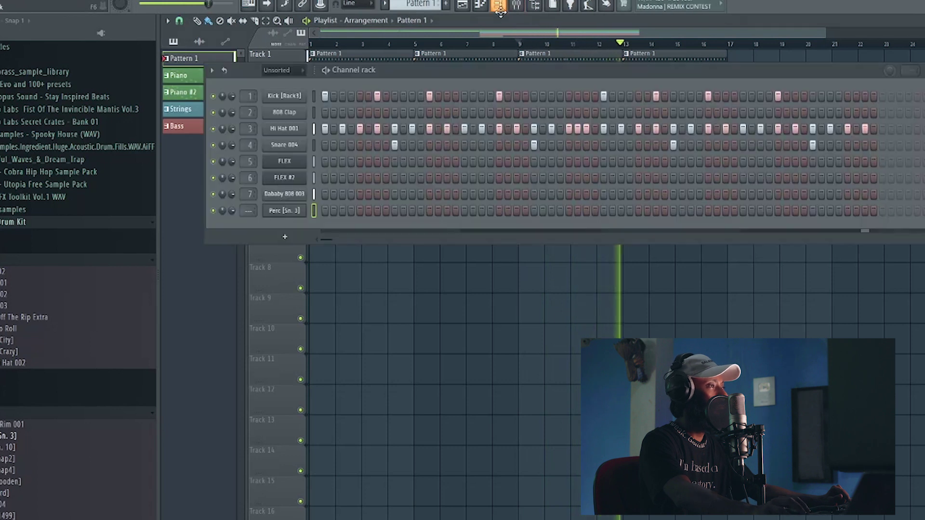
click(585, 210)
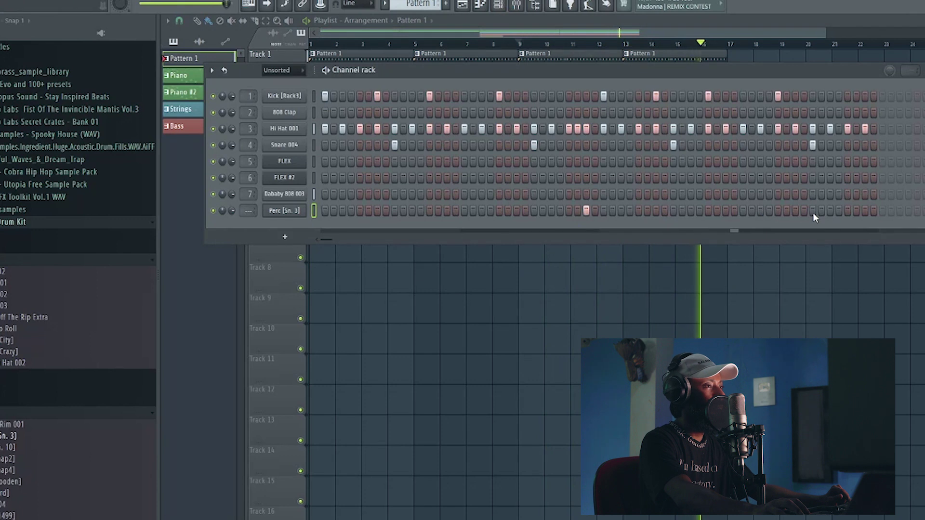
- Add Perc [Sn. 3] hits on steps 15, 23, 47, 62 and 63 of Pattern 1 and remove the one on step 31
click(864, 211)
click(855, 211)
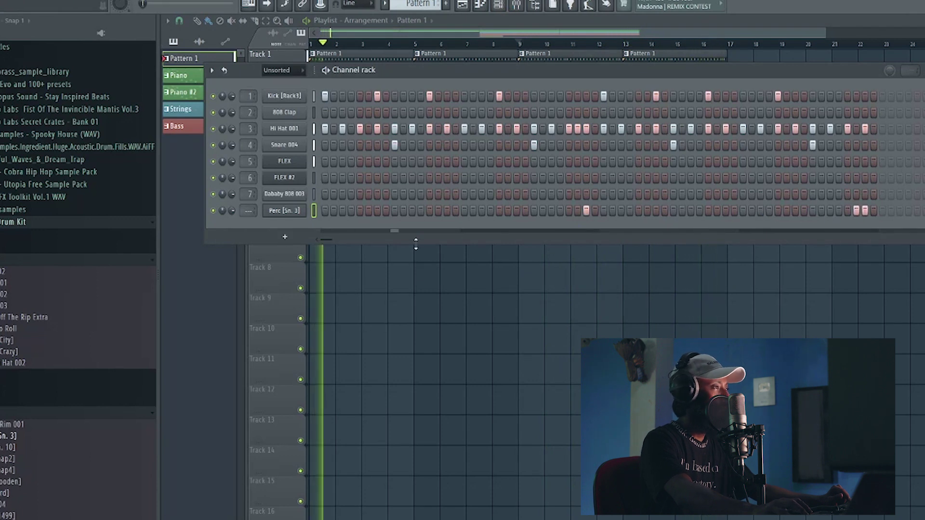
click(447, 210)
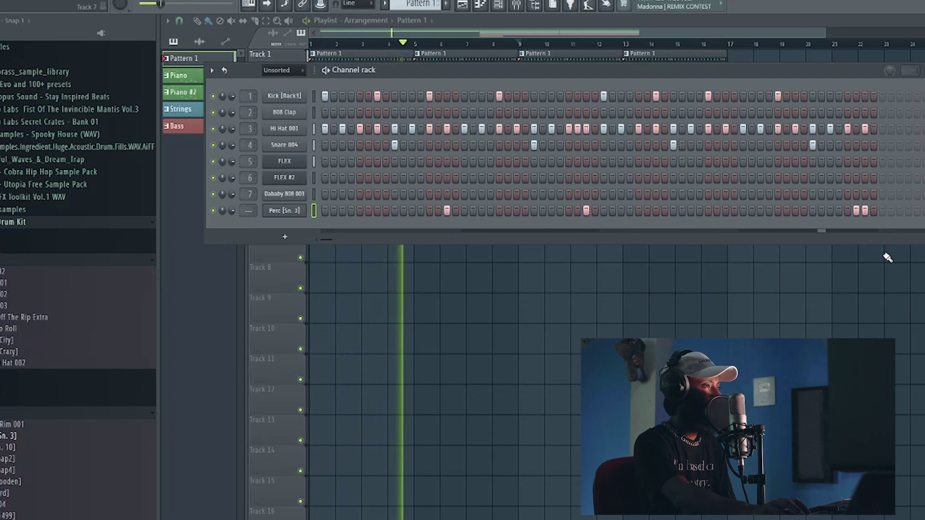
click(725, 211)
click(517, 210)
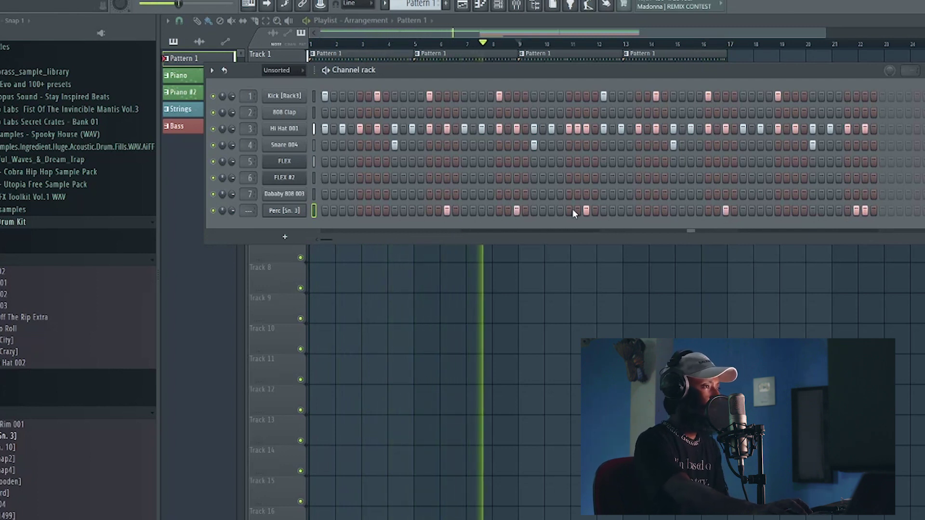
click(586, 210)
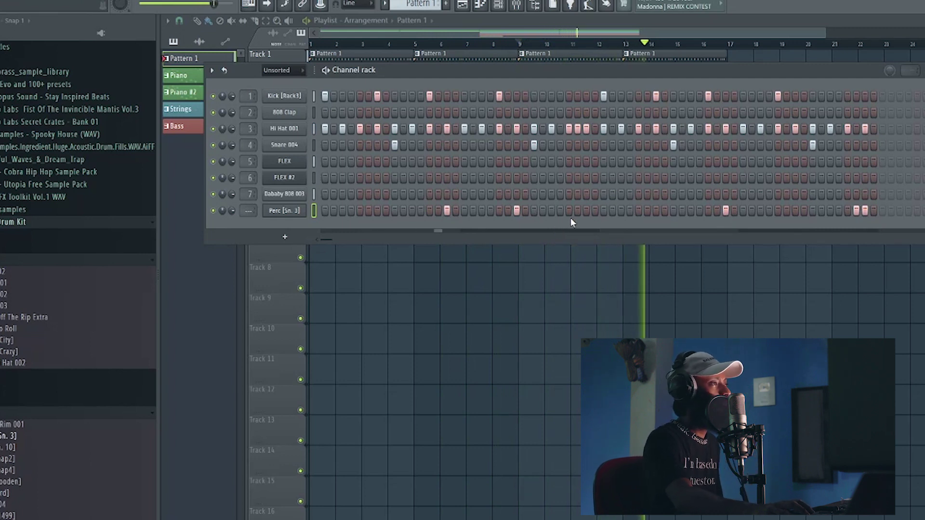
click(589, 33)
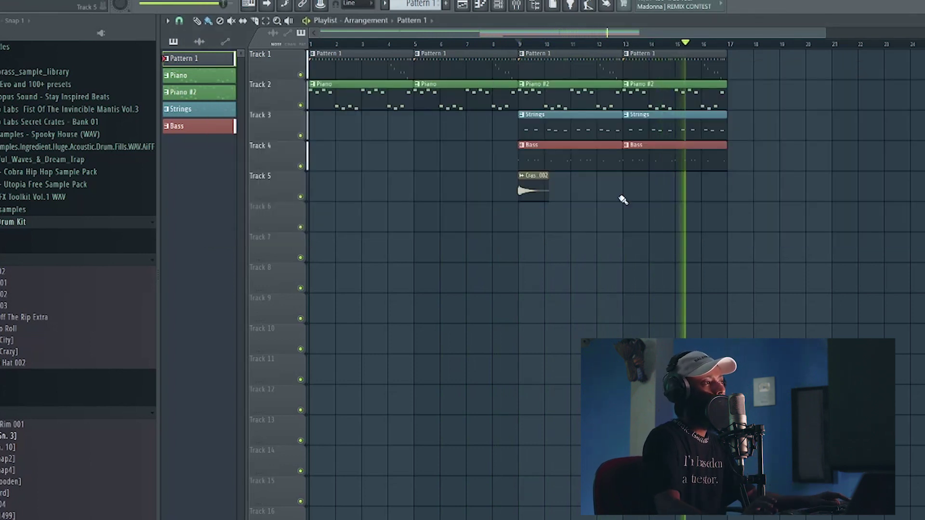
- Stop playback and duplicate all playlist clips from bars 9 to 16 into bars 17 to 24
key(space)
scroll(472, 50, down, 3)
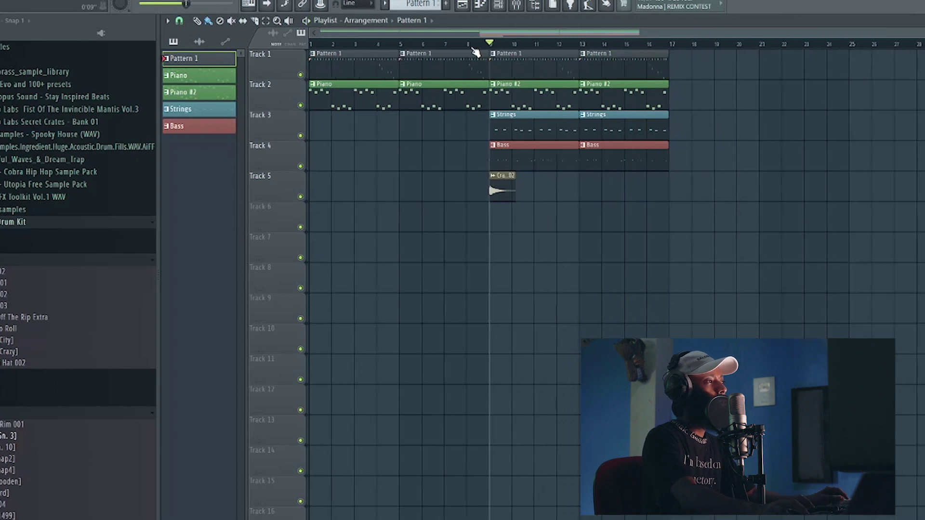
ctrl+drag(696, 217, 506, 47)
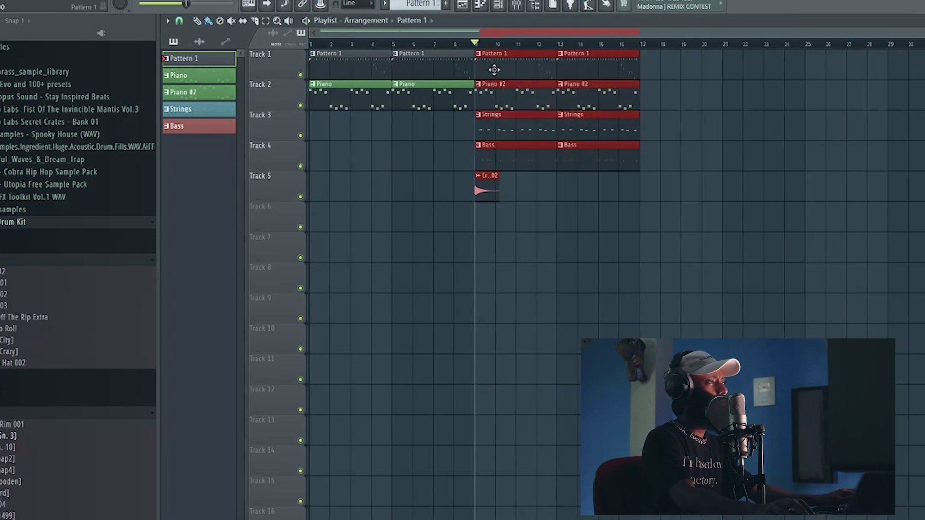
key(ctrl+b)
click(535, 271)
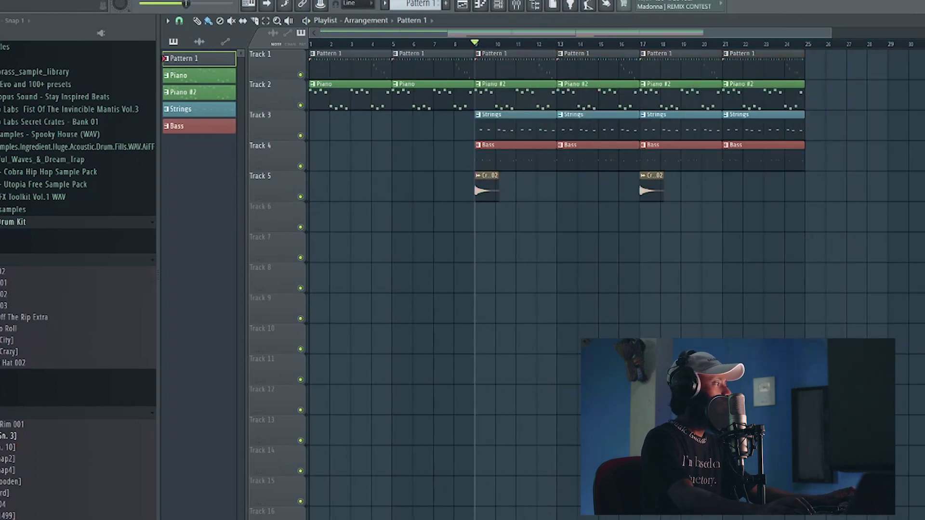
- Place the Perc [Camera] sample on Track 6 at bar 16 and cut the clips on Tracks 1 to 4 out of that bar
scroll(3, 419, down, 3)
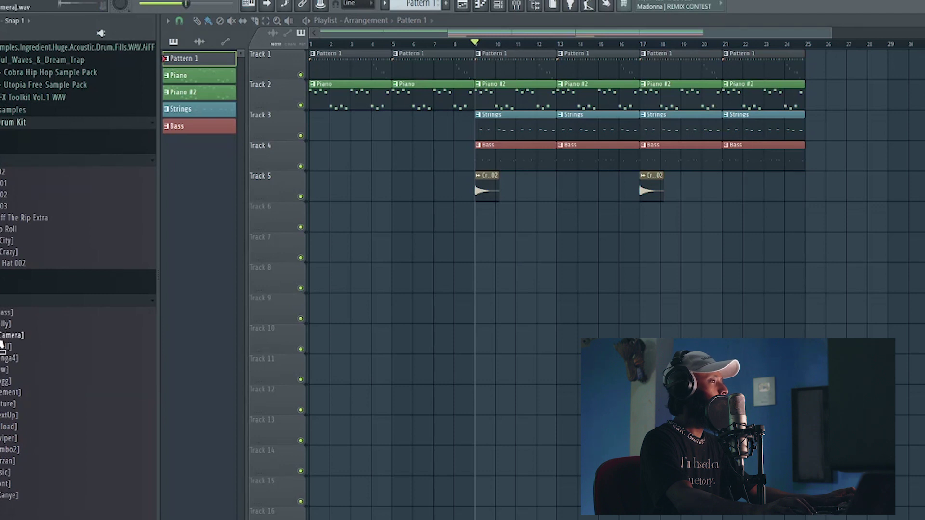
drag(64, 340, 618, 216)
drag(621, 164, 617, 66)
- Play the arrangement from bar 13 through the bar 16 break and view the Perc [Camera] clip's channel settings
click(560, 43)
key(space)
ctrl+click(642, 249)
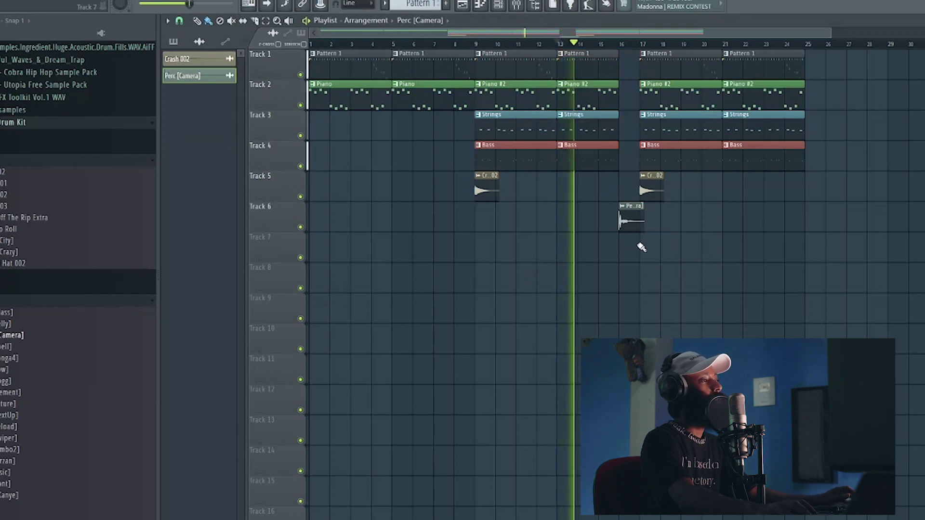
double_click(630, 220)
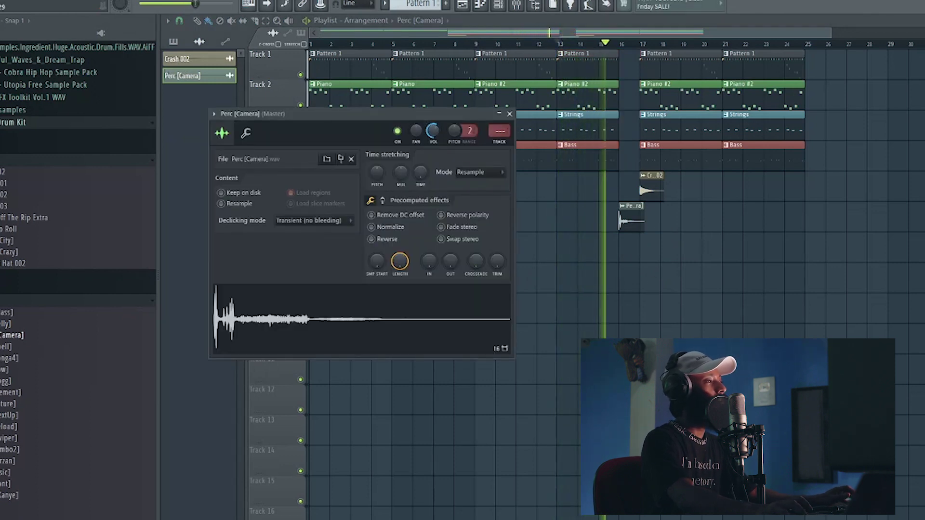
key(Escape)
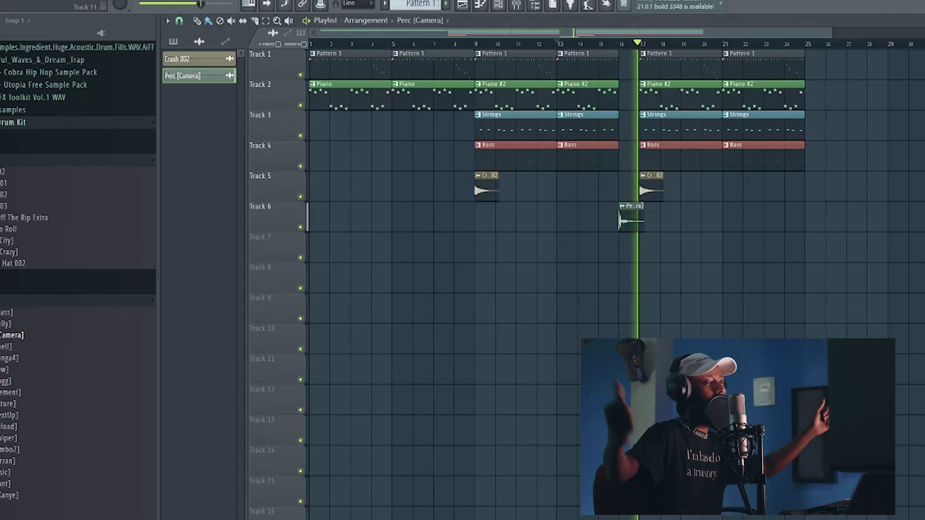
key(space)
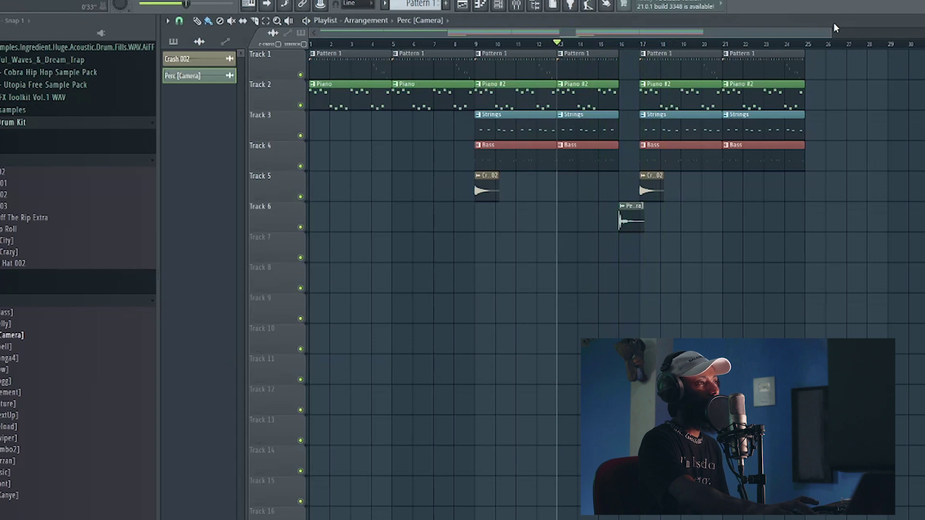
- Open the mixer
click(516, 5)
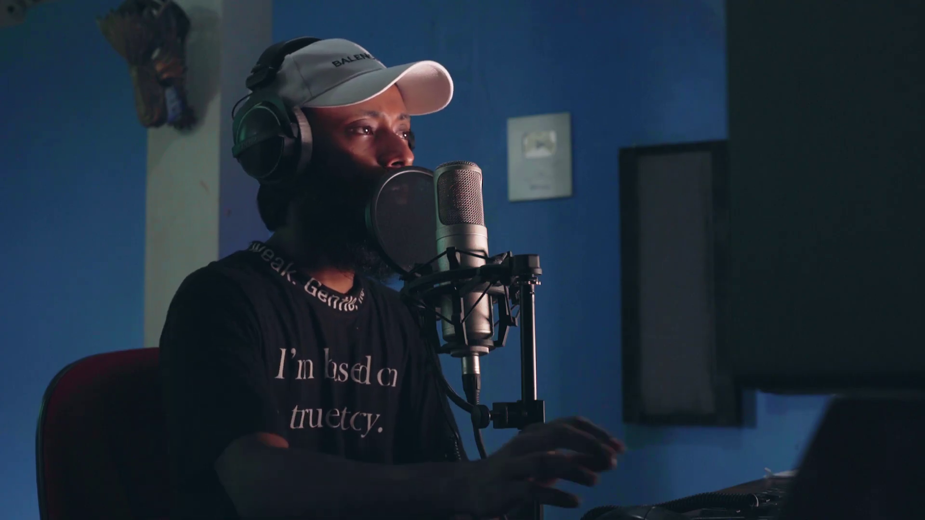